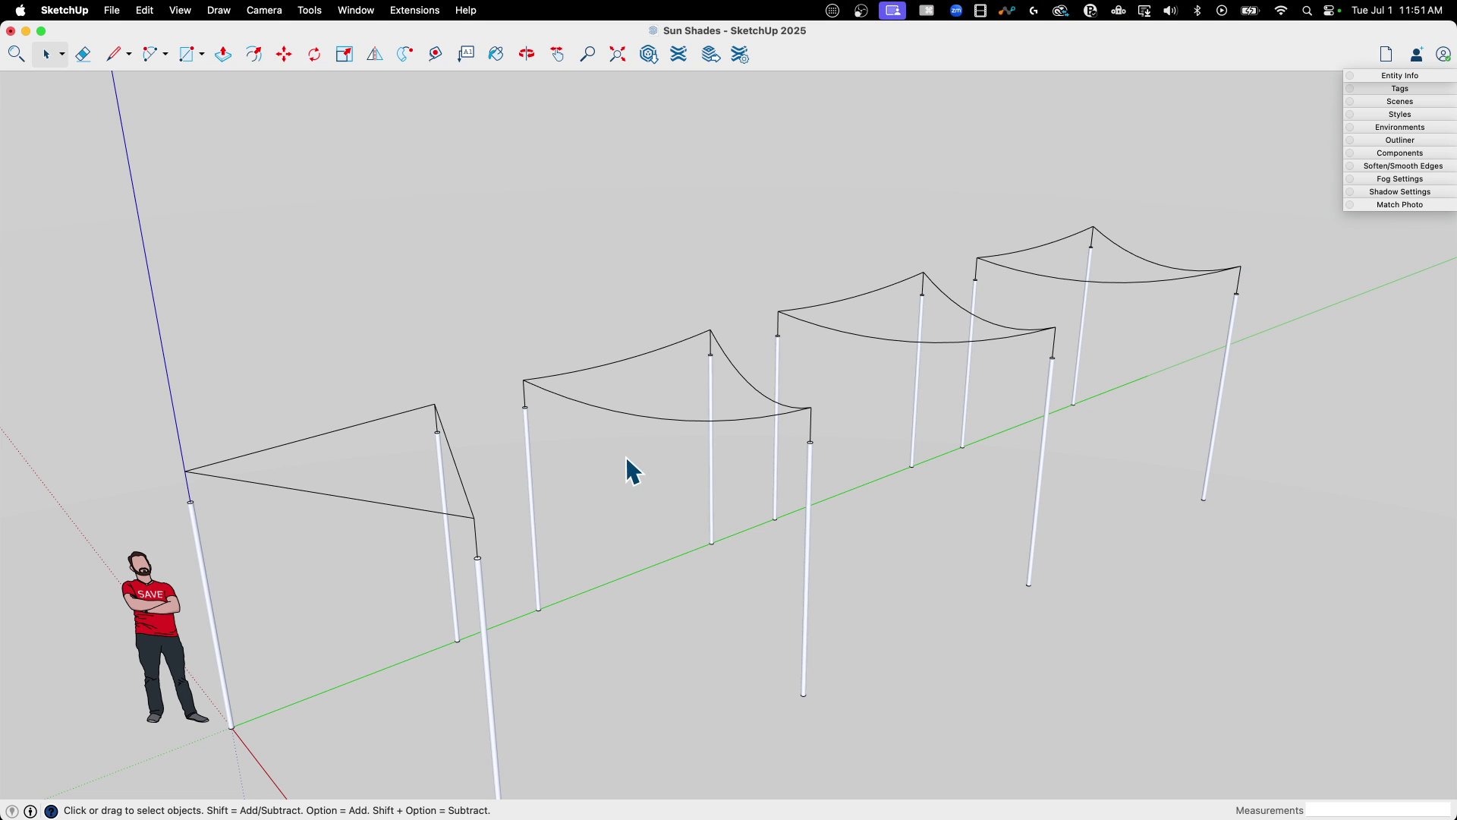
Orbit to see all four pole frames and dock the Sandbox toolbar on the left
middle_click_drag(631, 468, 646, 335)
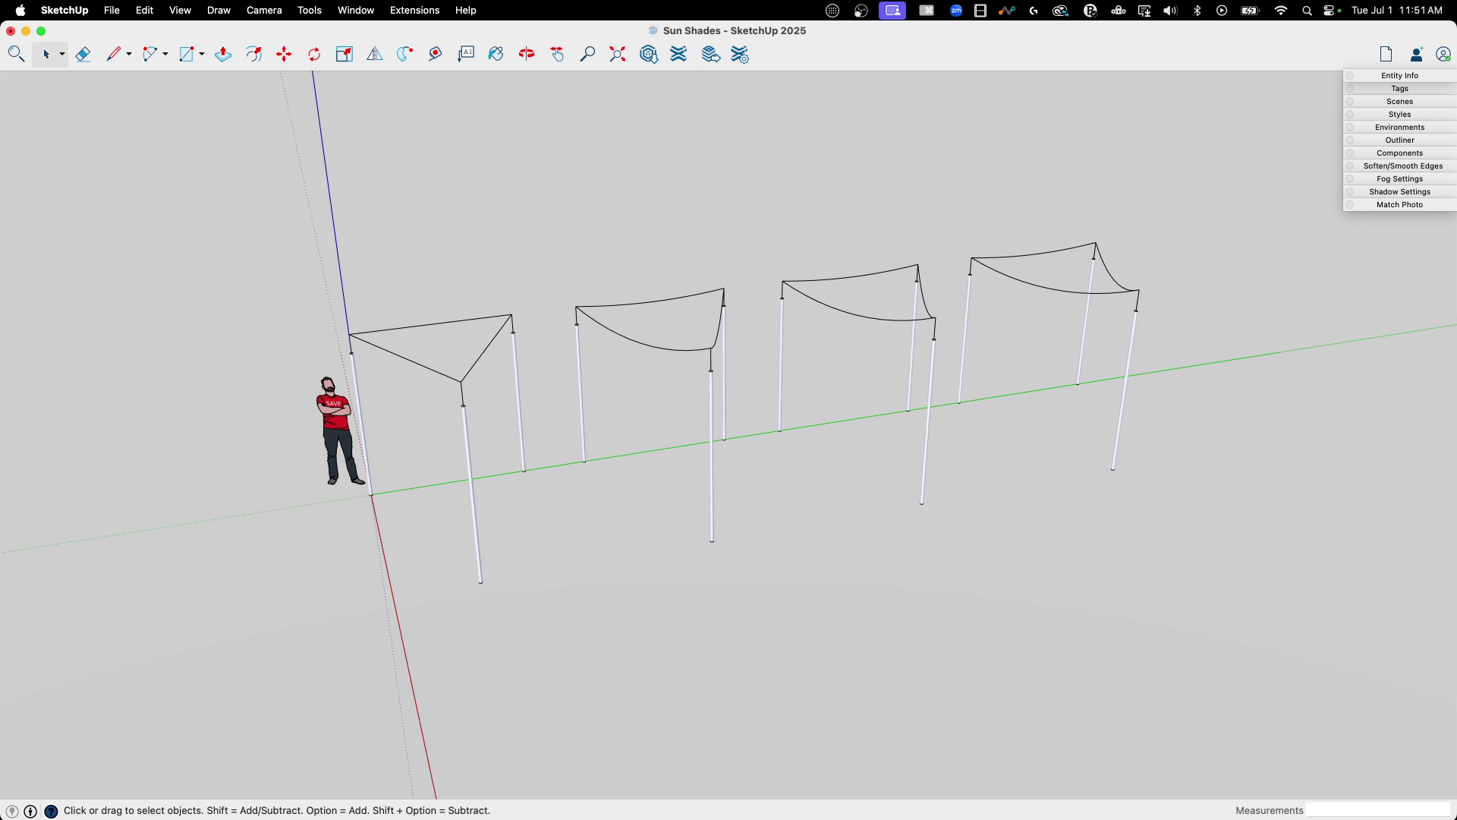
left_click_drag(478, 197, 43, 99)
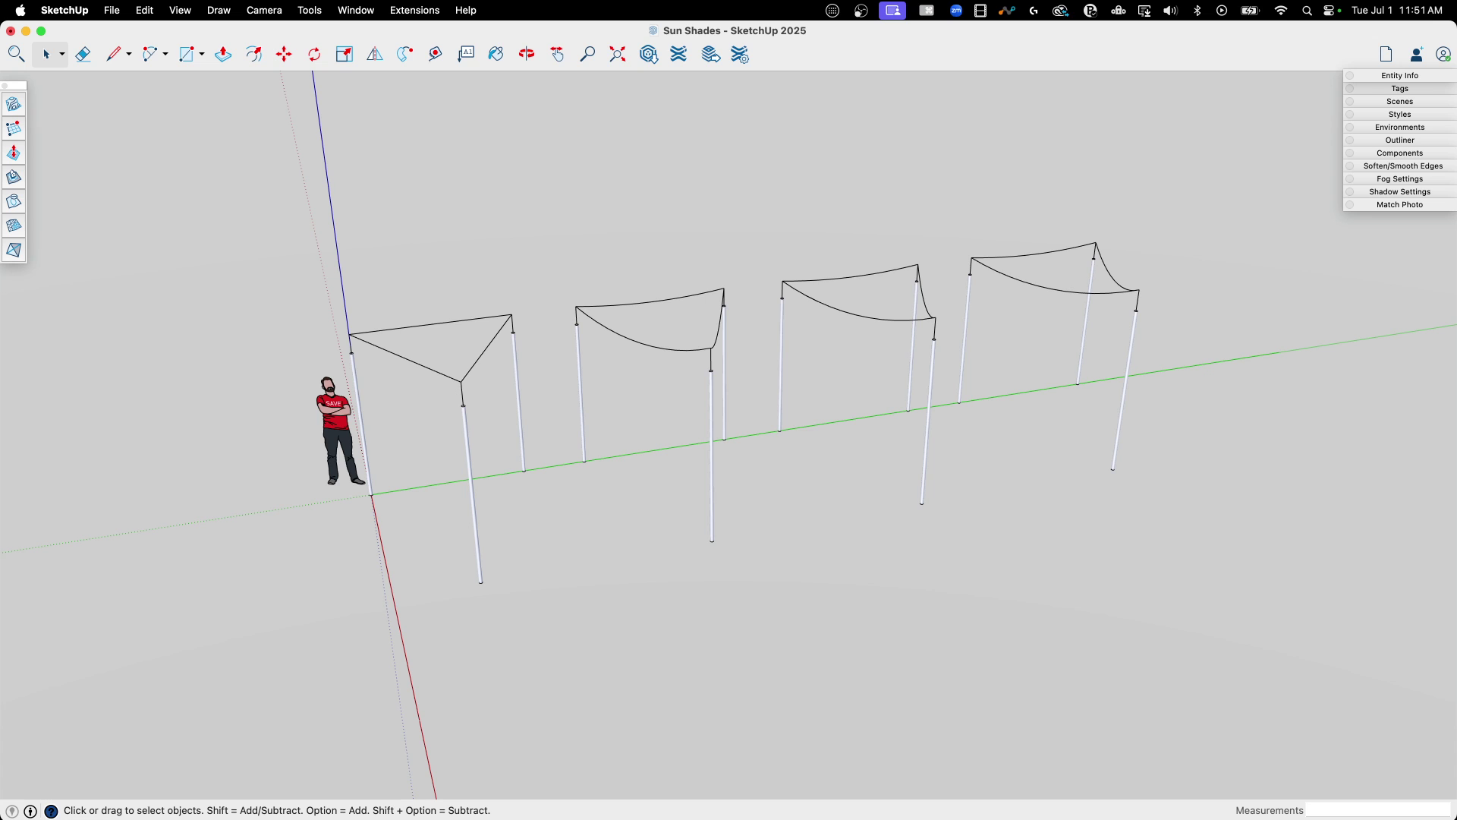
Dock the Soap Skin & Bubble, Curviloft and TopoShaper toolbars beside Sandbox, then zoom in
left_click_drag(548, 313, 110, 128)
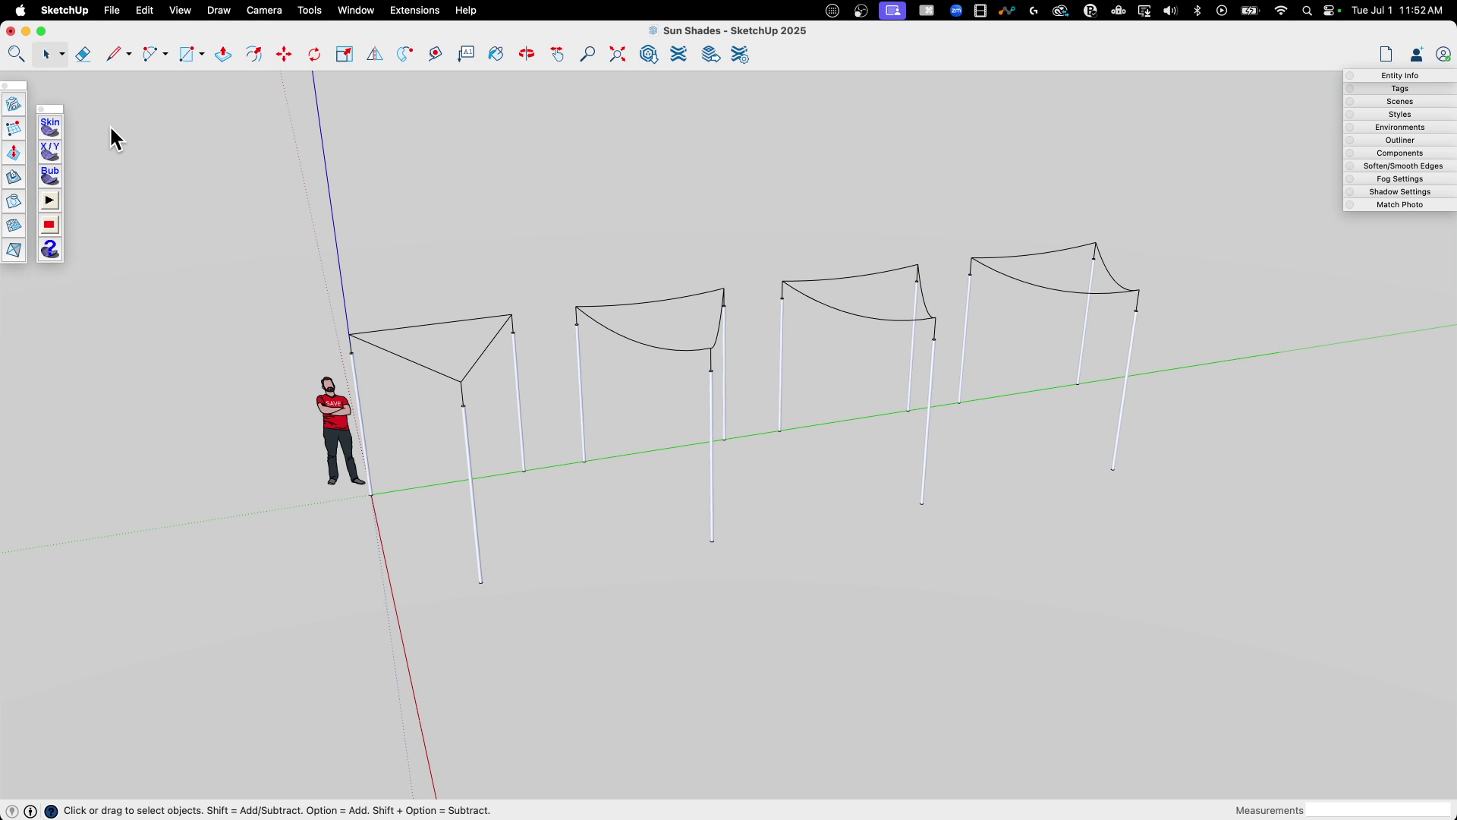
left_click_drag(20, 86, 20, 109)
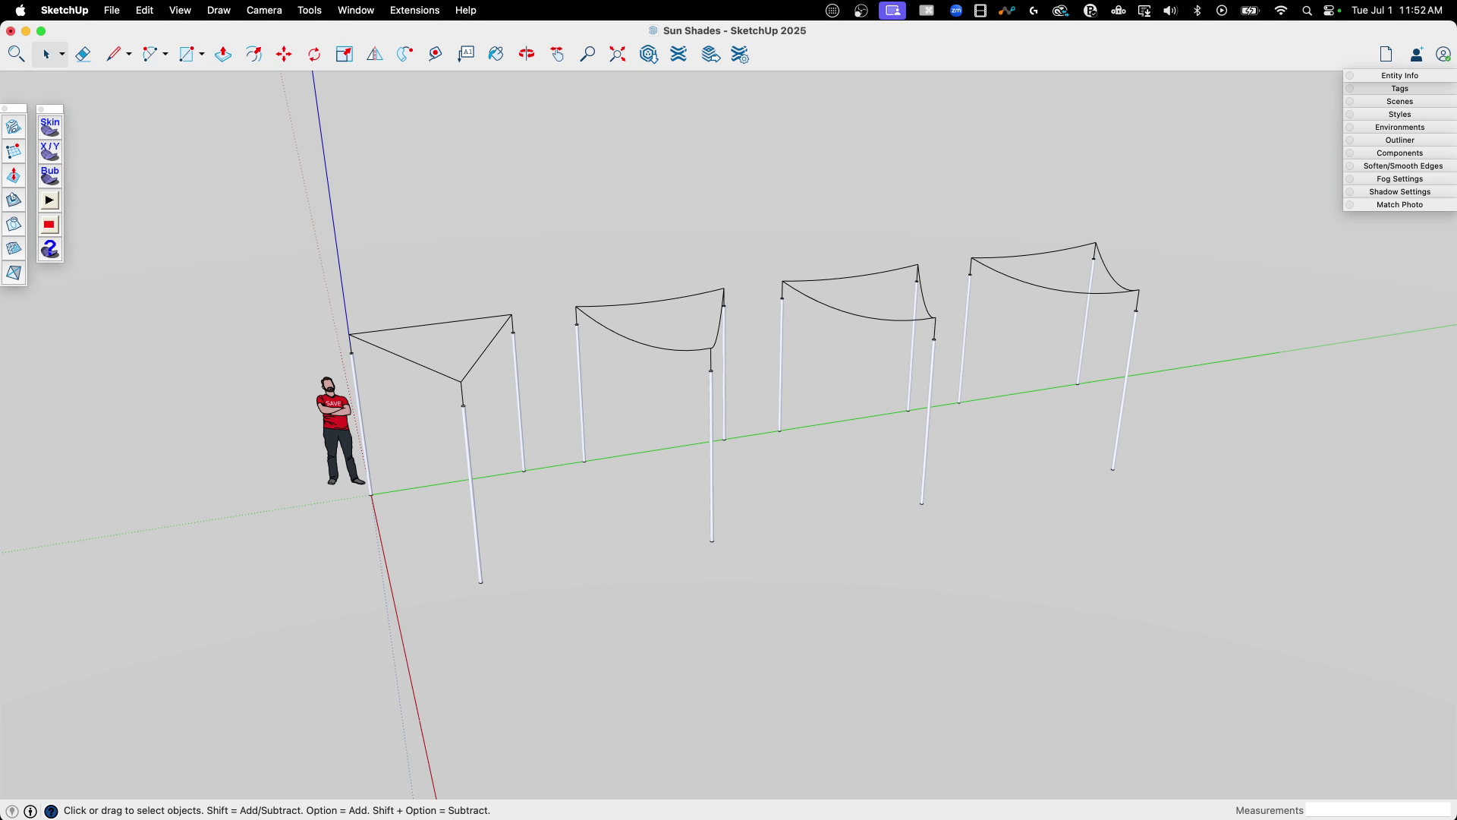
left_click_drag(15, 334, 120, 114)
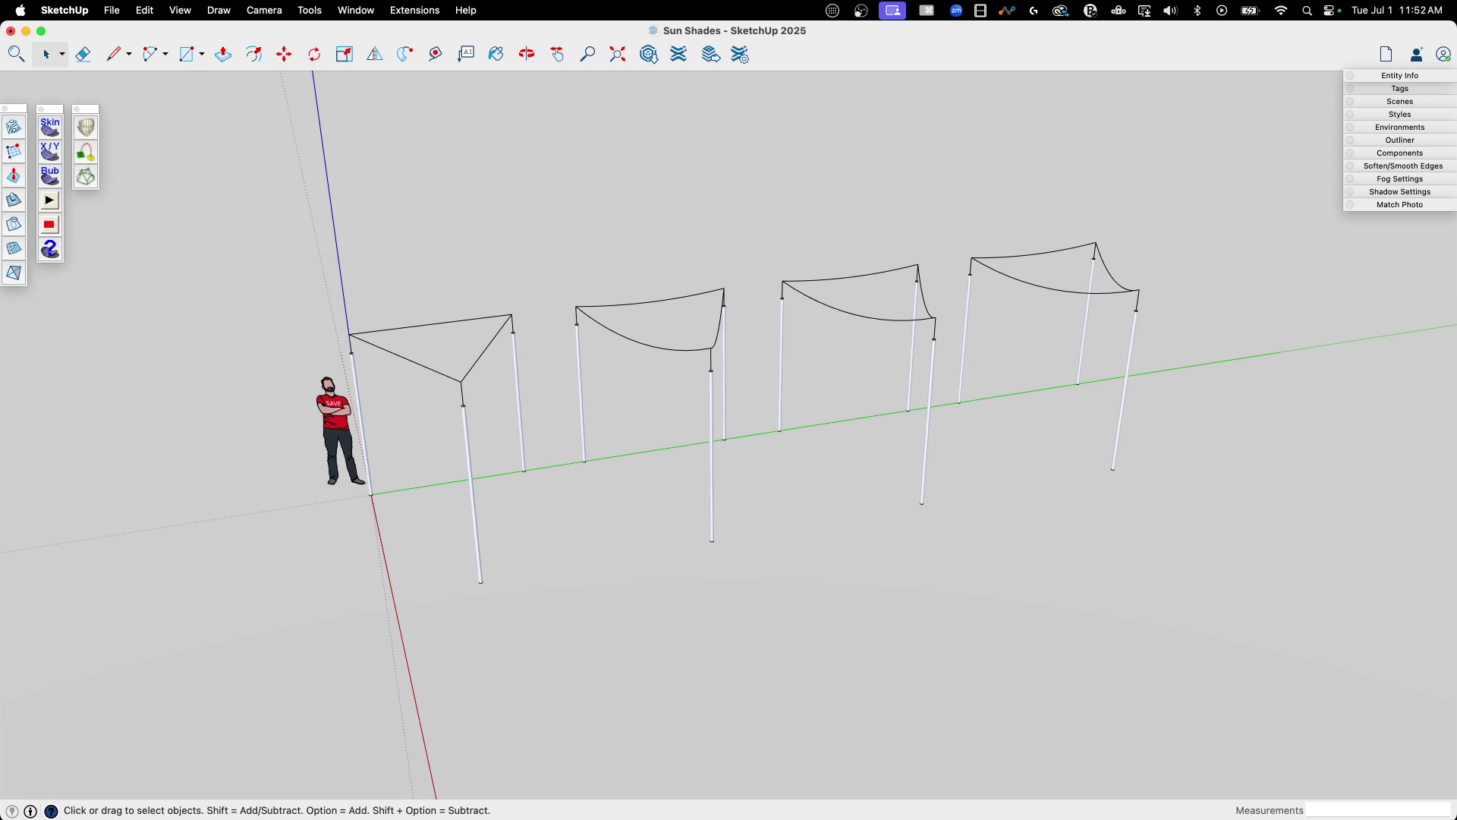
left_click_drag(521, 472, 154, 107)
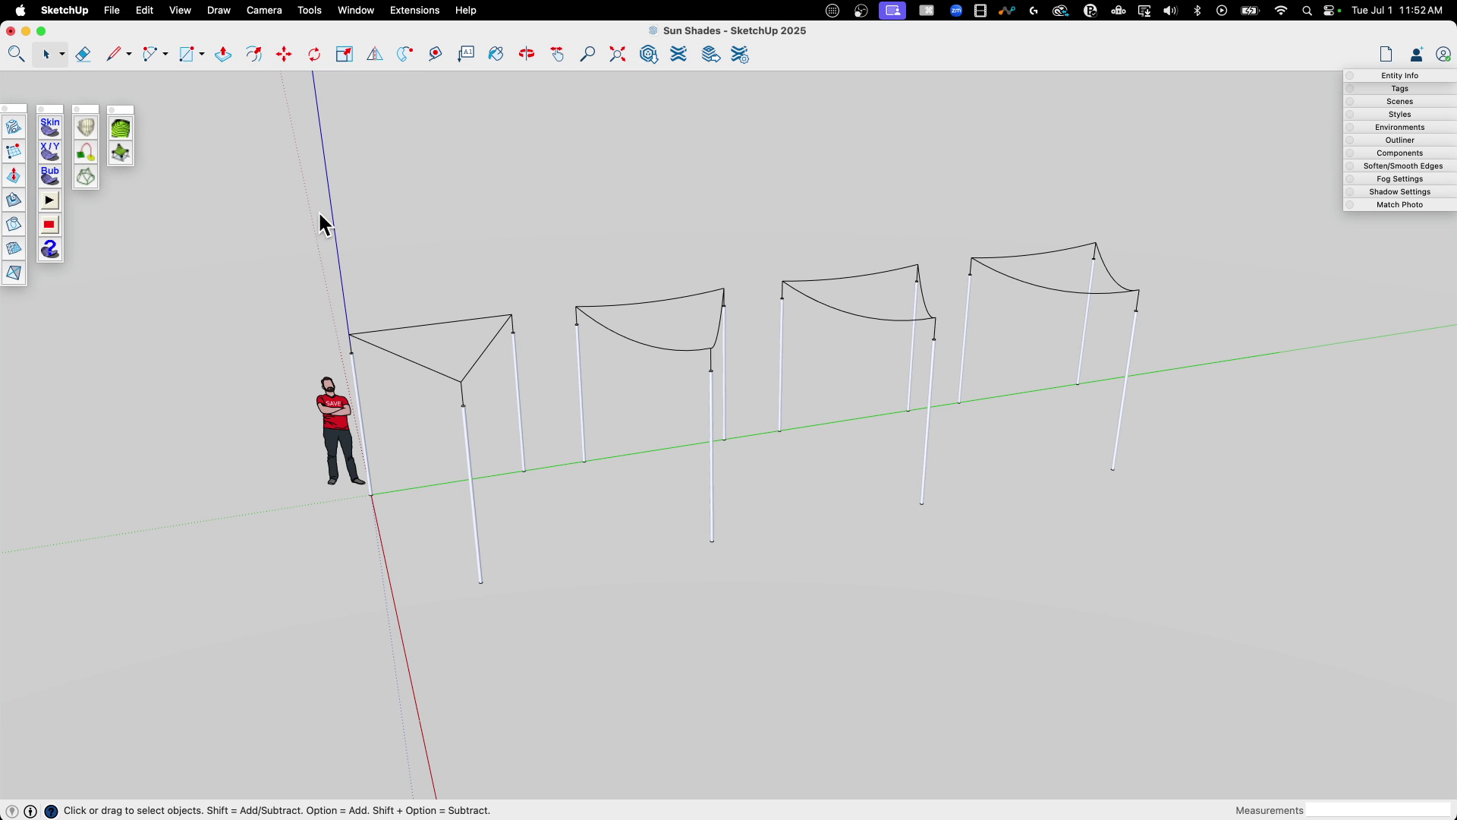
scroll(335, 267, "up", 10)
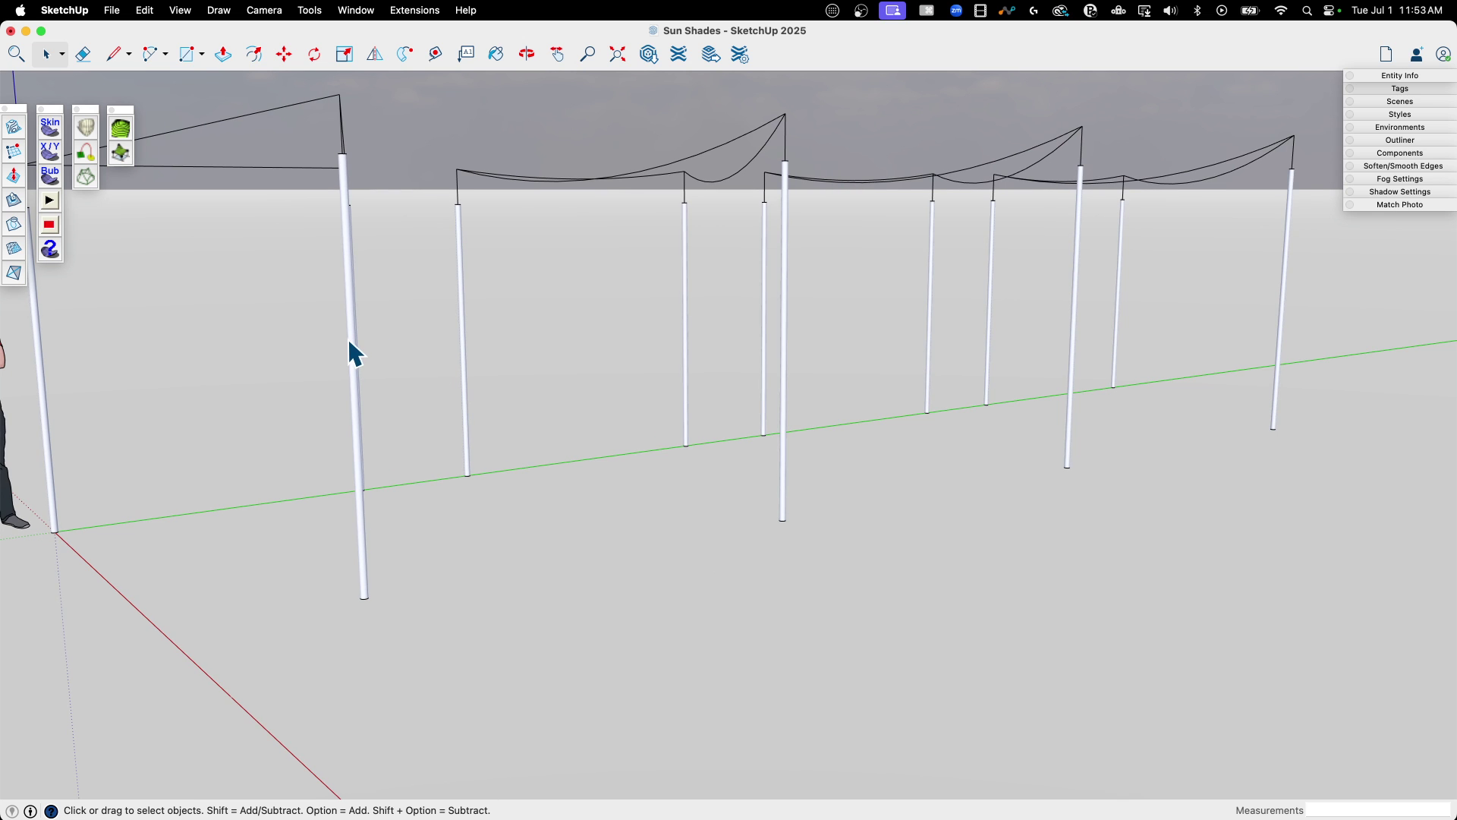
Select the first post-and-shade group beside the figure and view it from higher up
left_click(348, 337)
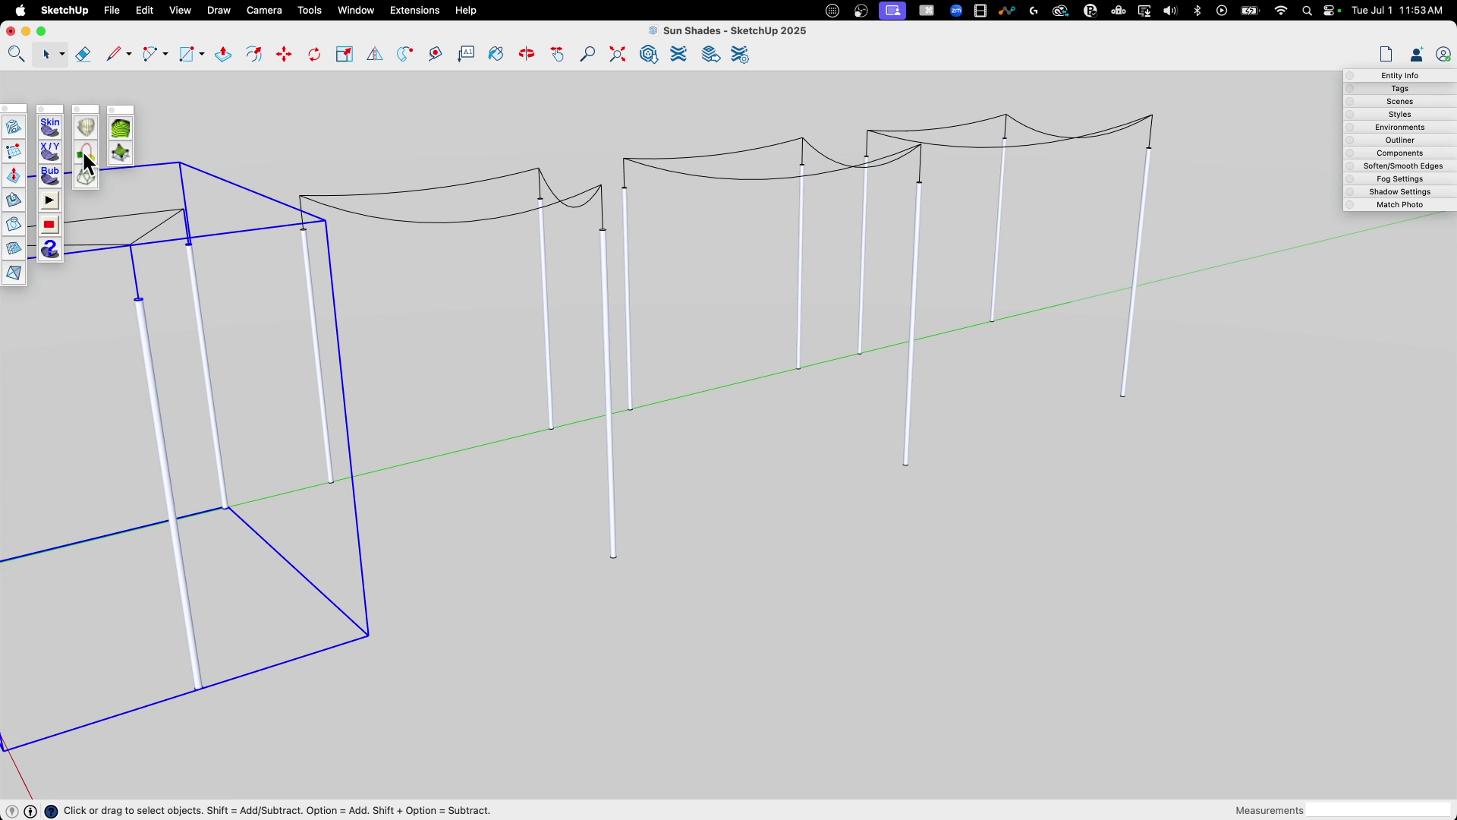
left_click(122, 131)
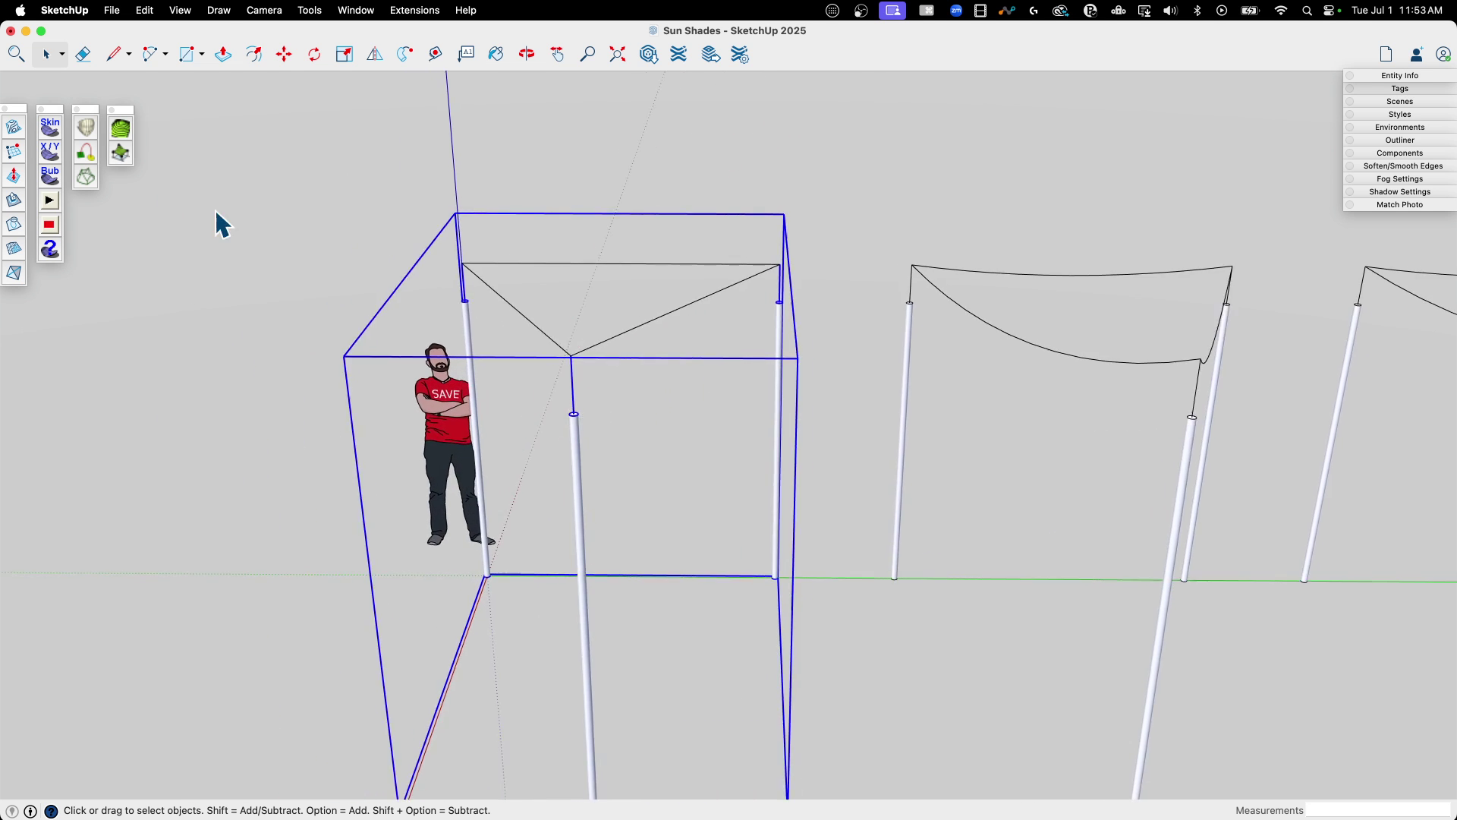
Look down on the first frame and select its diagonal and top edges
left_click(16, 153)
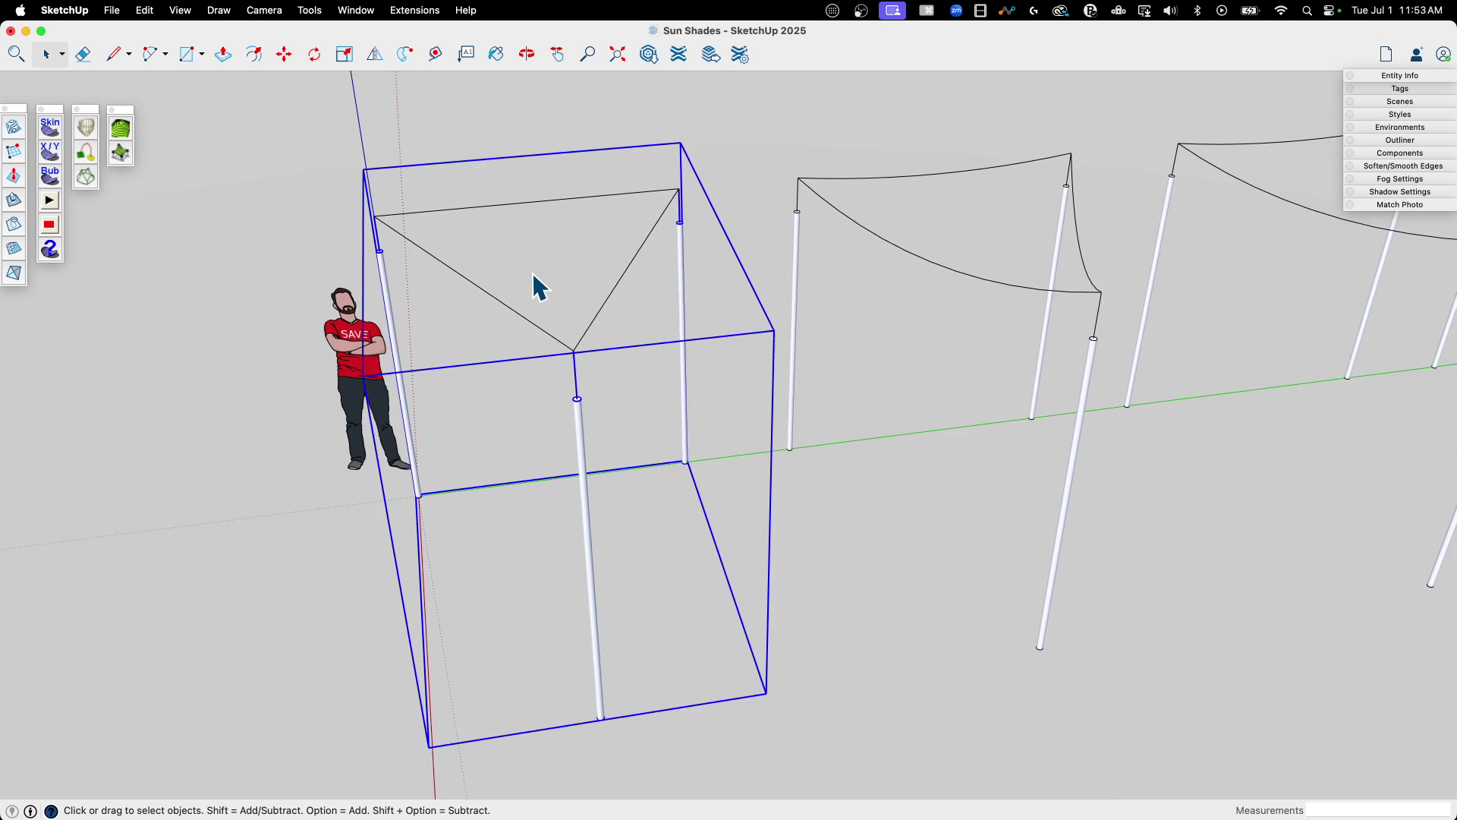
left_click(479, 295)
left_click(485, 289)
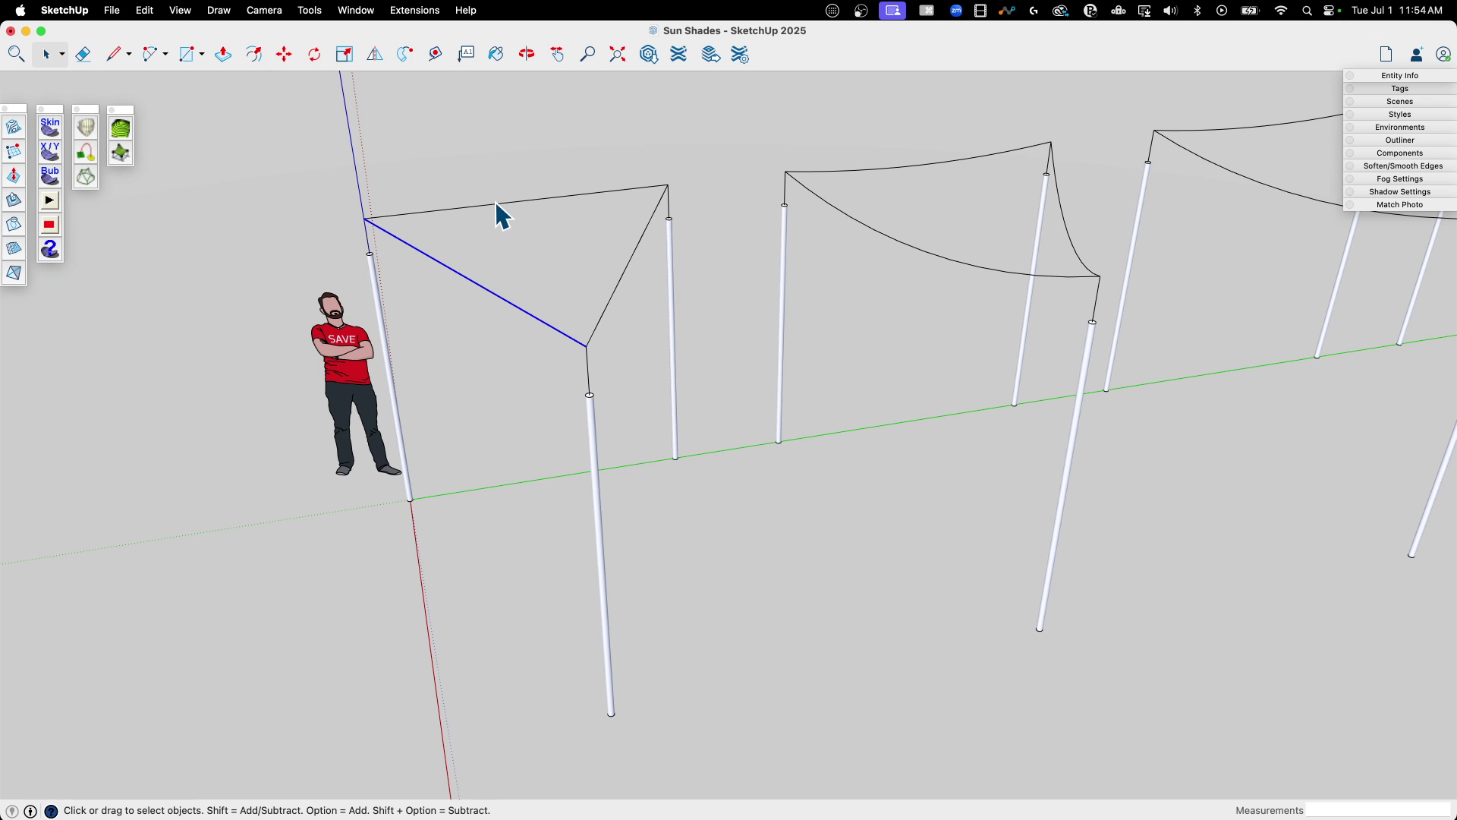
left_click(494, 207)
left_click(628, 267)
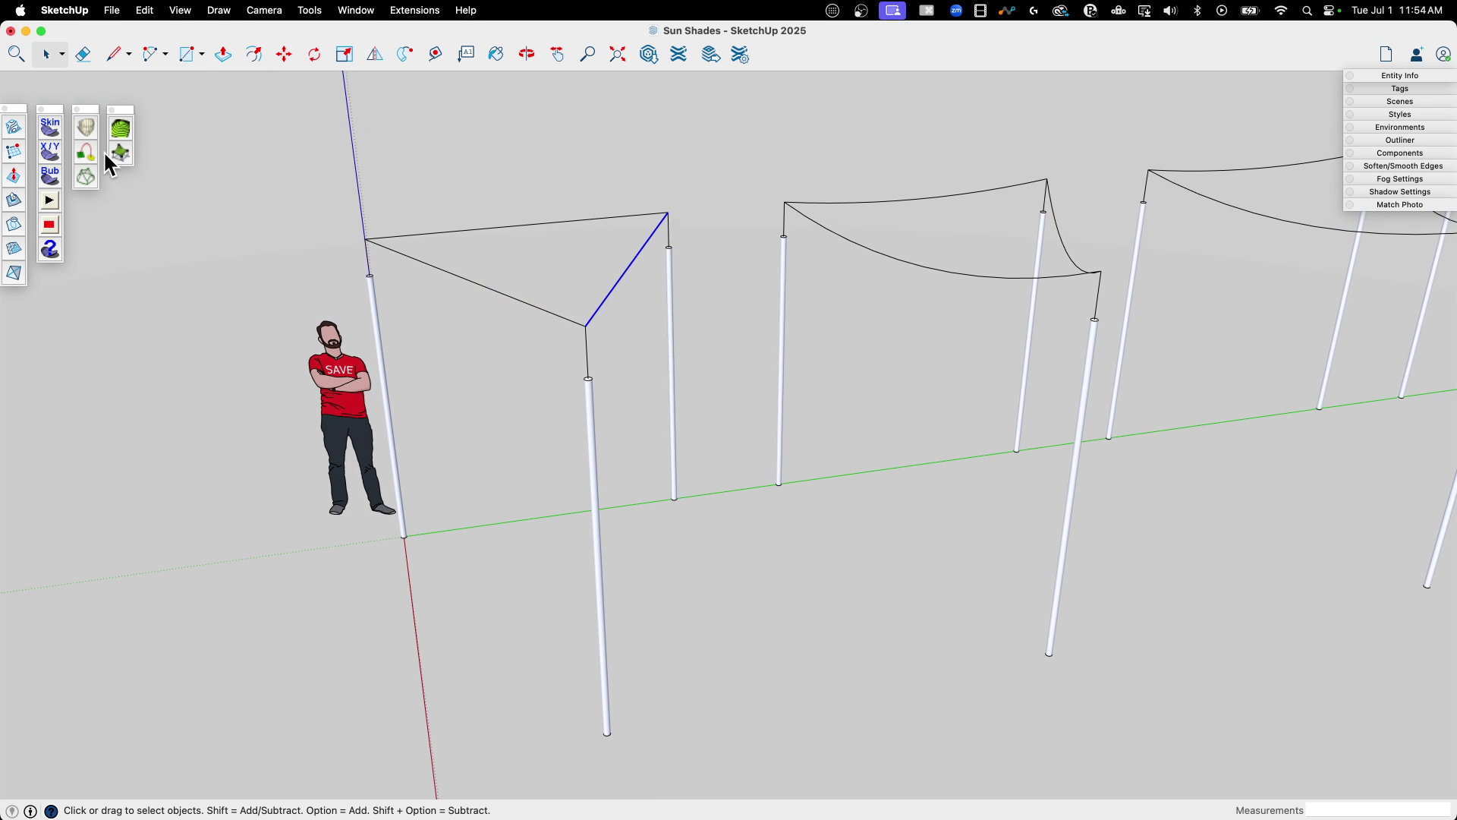
Draw a 6" Sandbox From Scratch grid across the three pole-top corners and select it
left_click(14, 152)
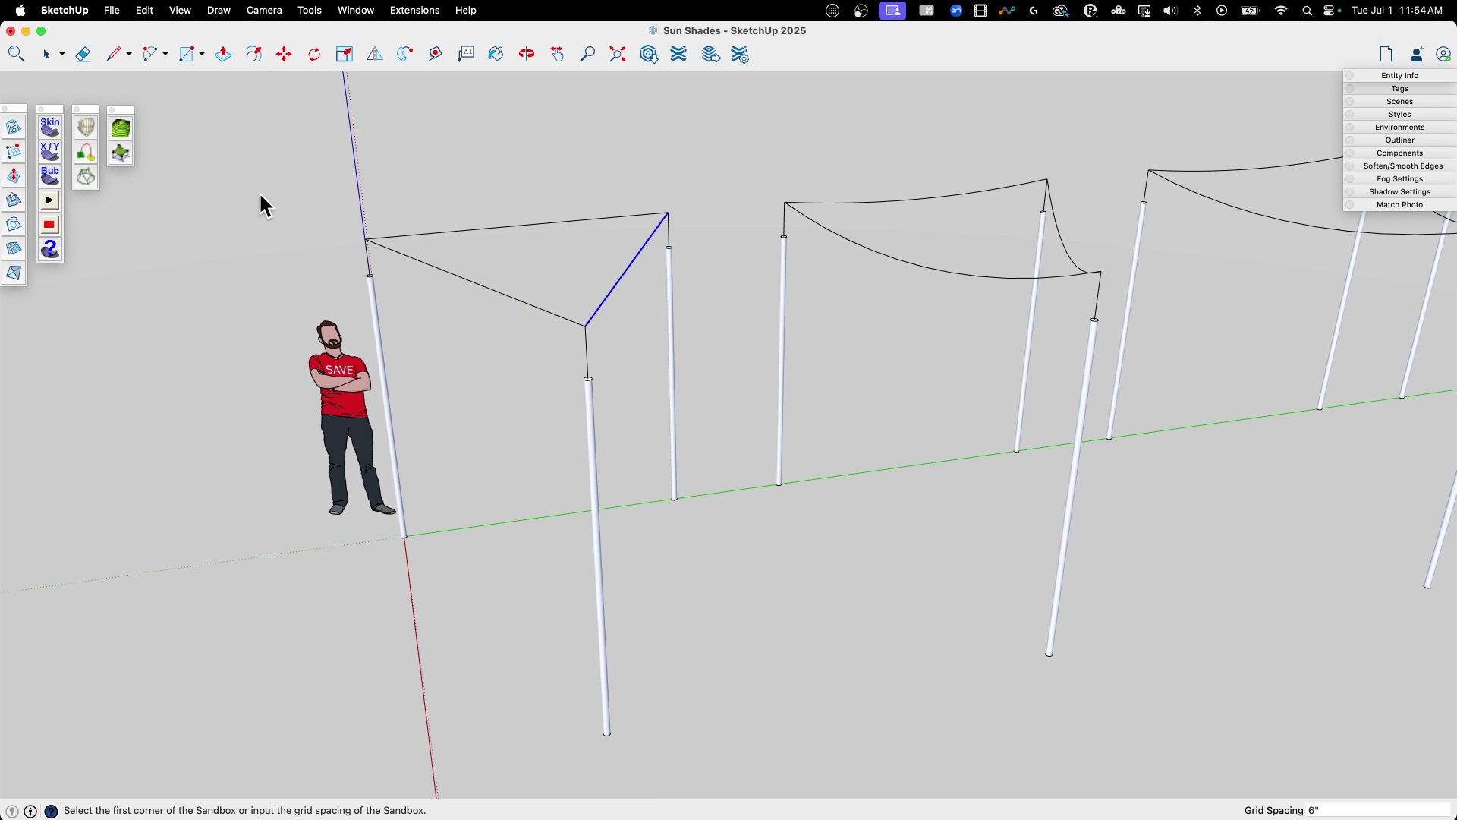
left_click(366, 239)
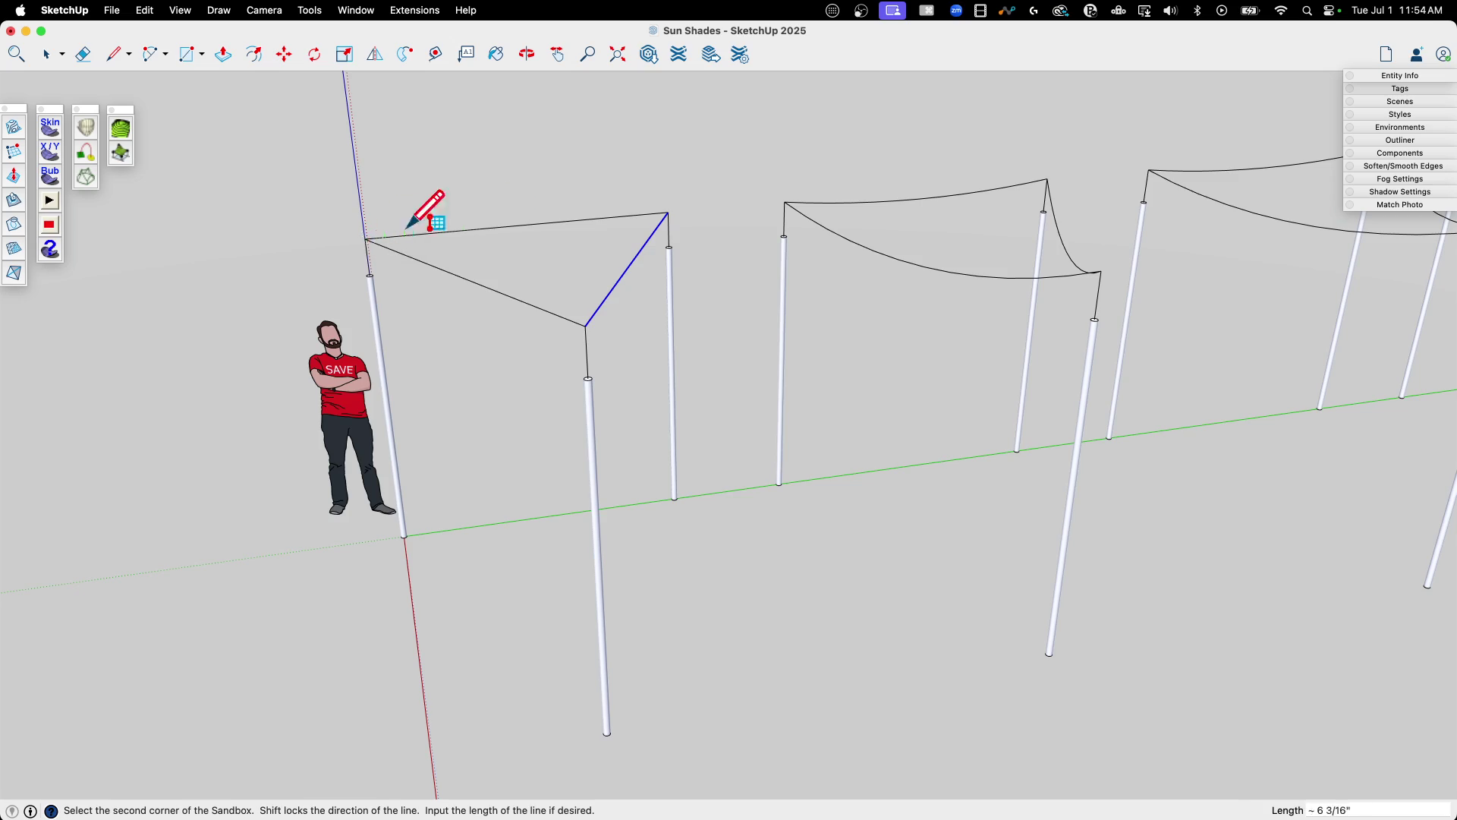
left_click(668, 212)
left_click(585, 325)
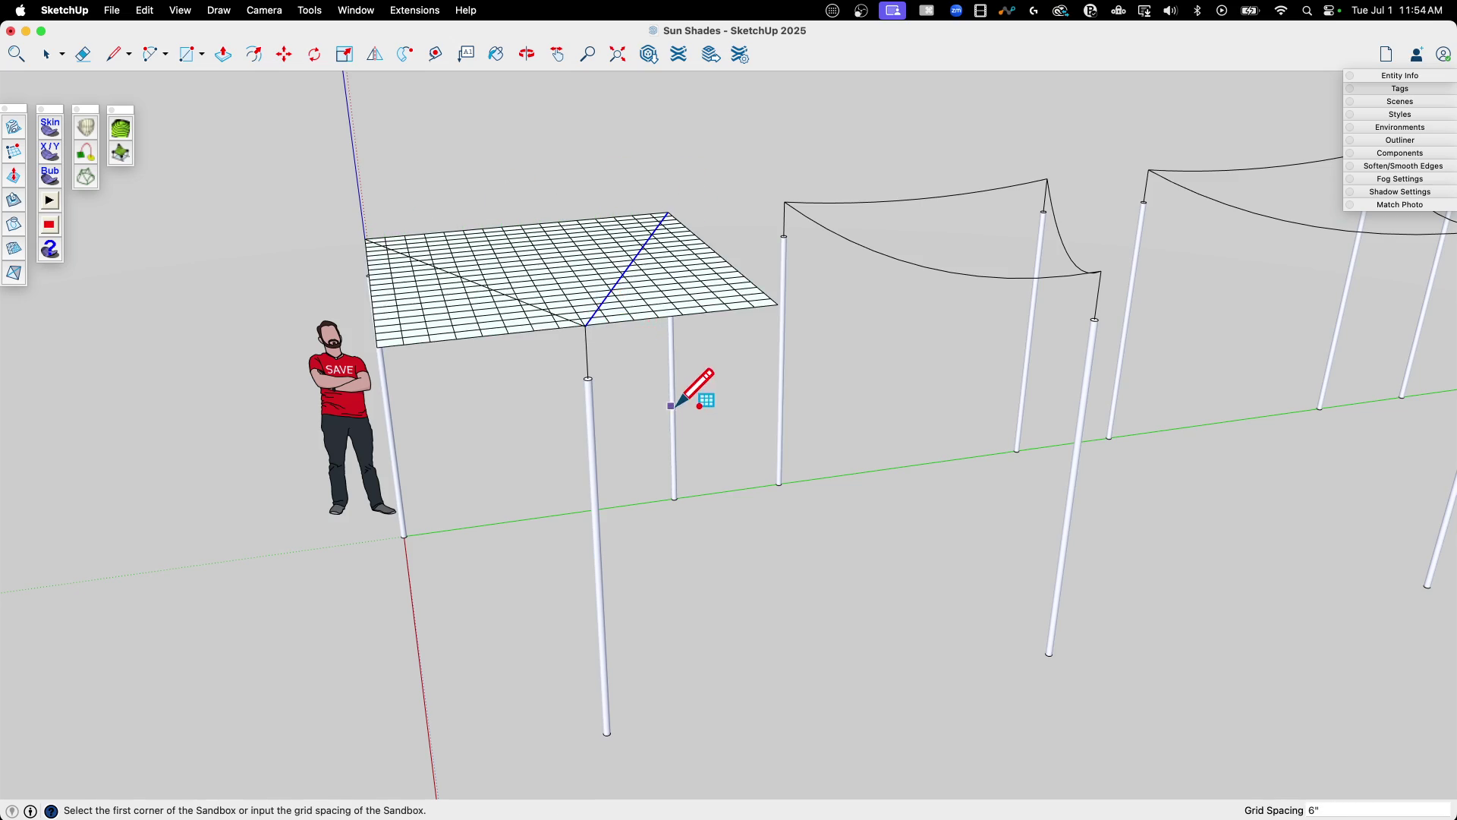
key("space")
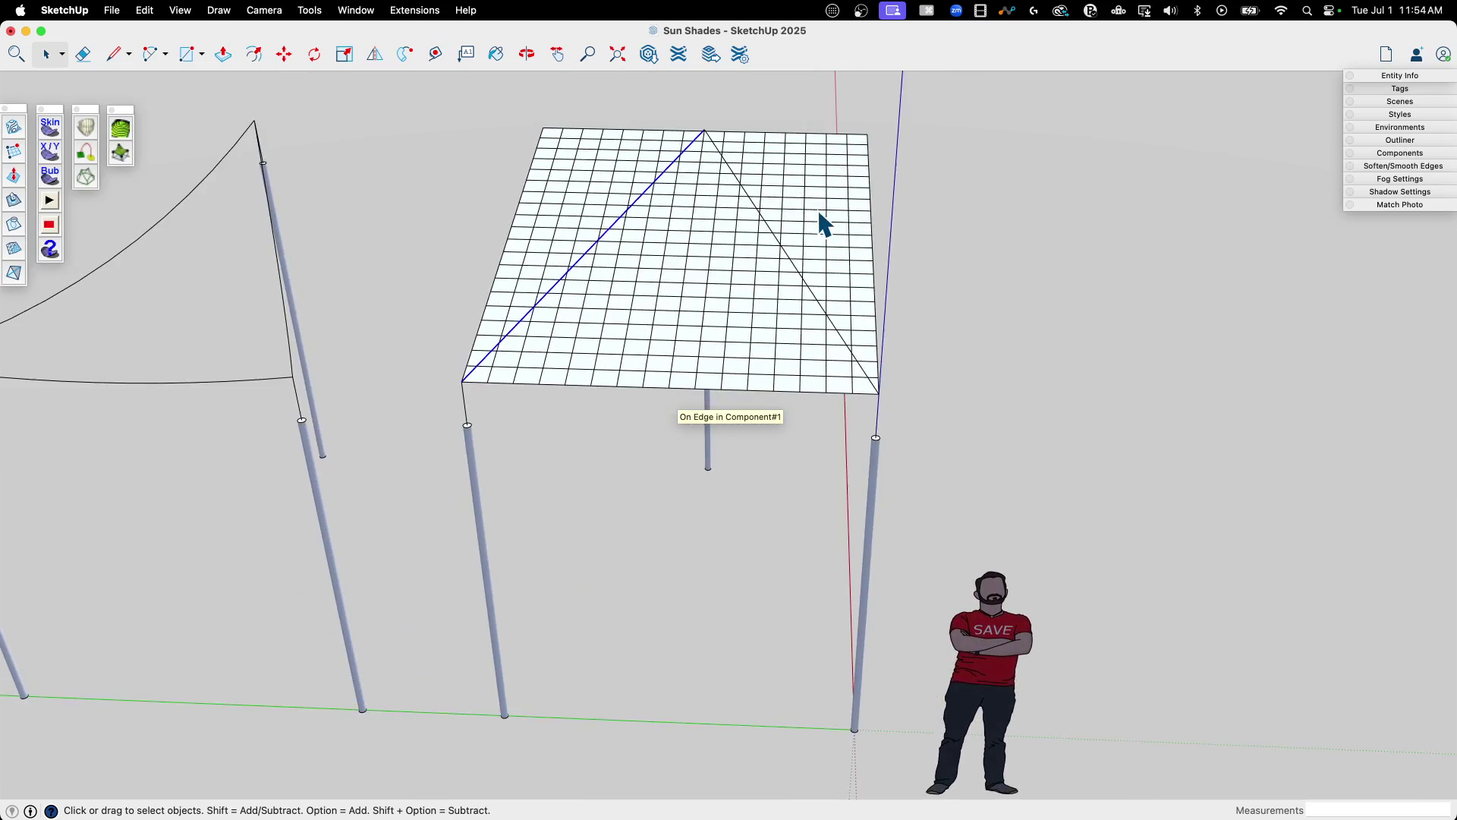
left_click(816, 220)
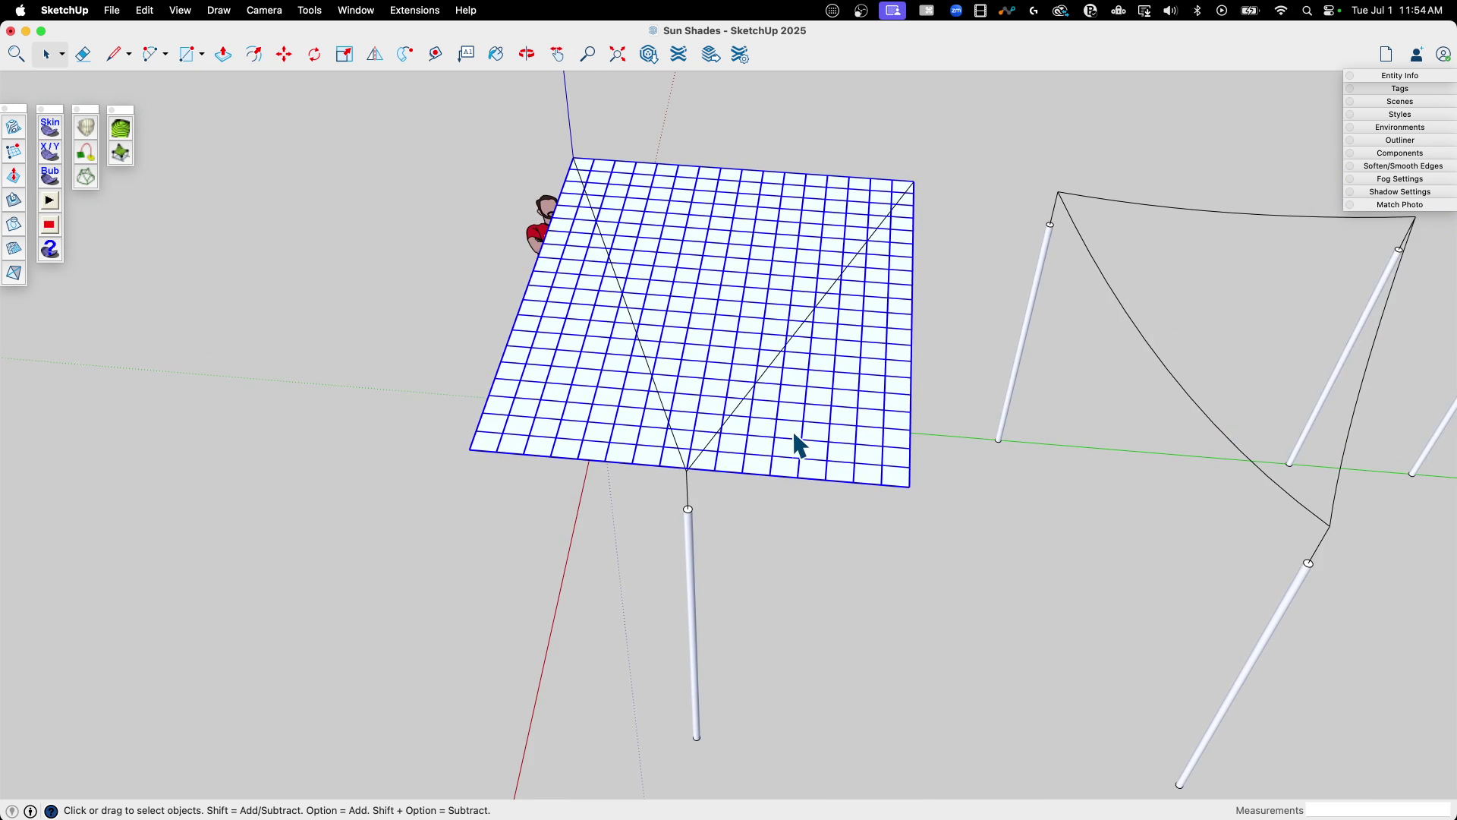
Explode the sandbox grid group into loose geometry
double_click(798, 446)
left_click(979, 396)
right_click(806, 386)
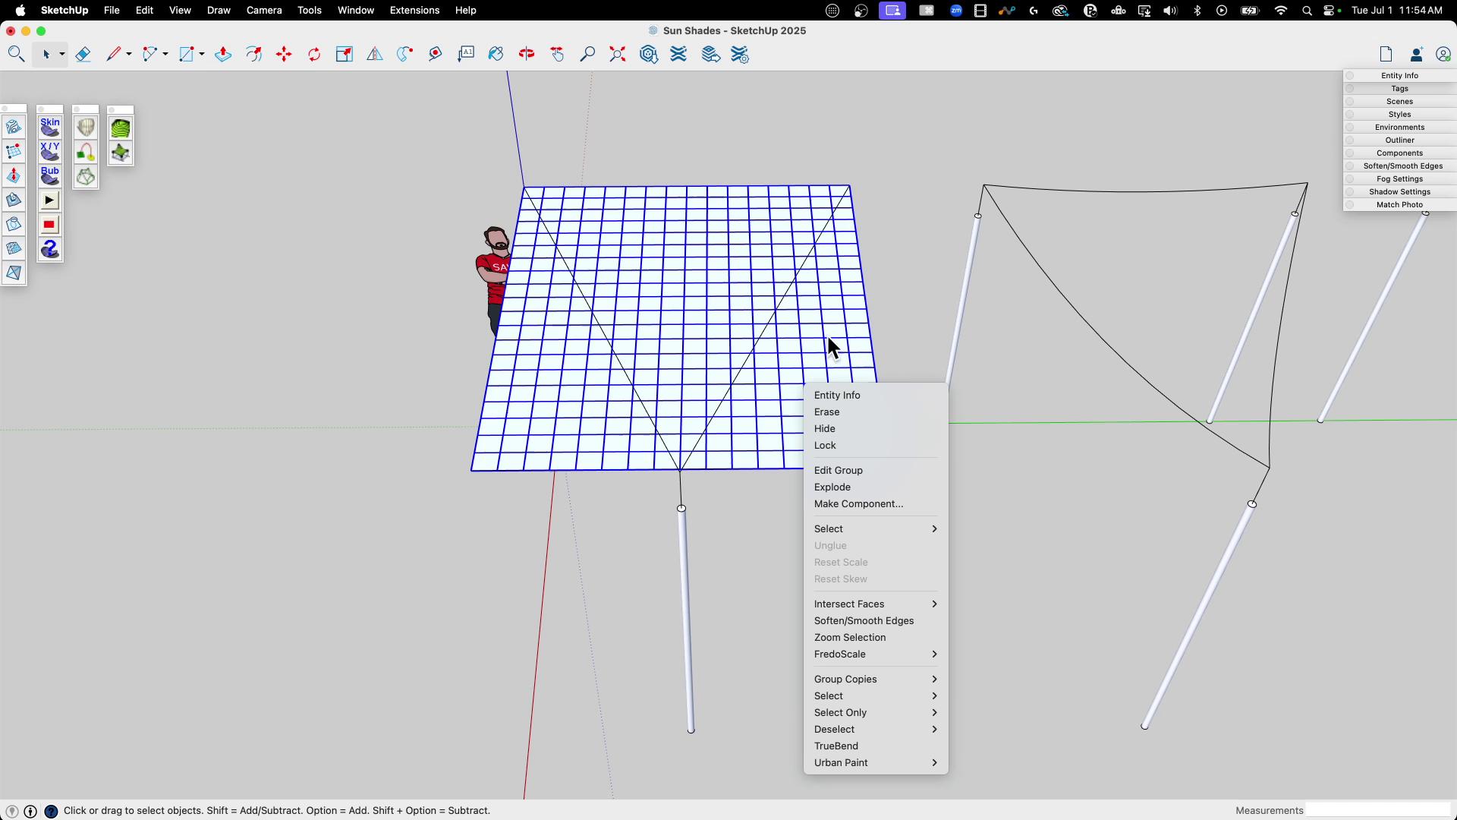
left_click(888, 489)
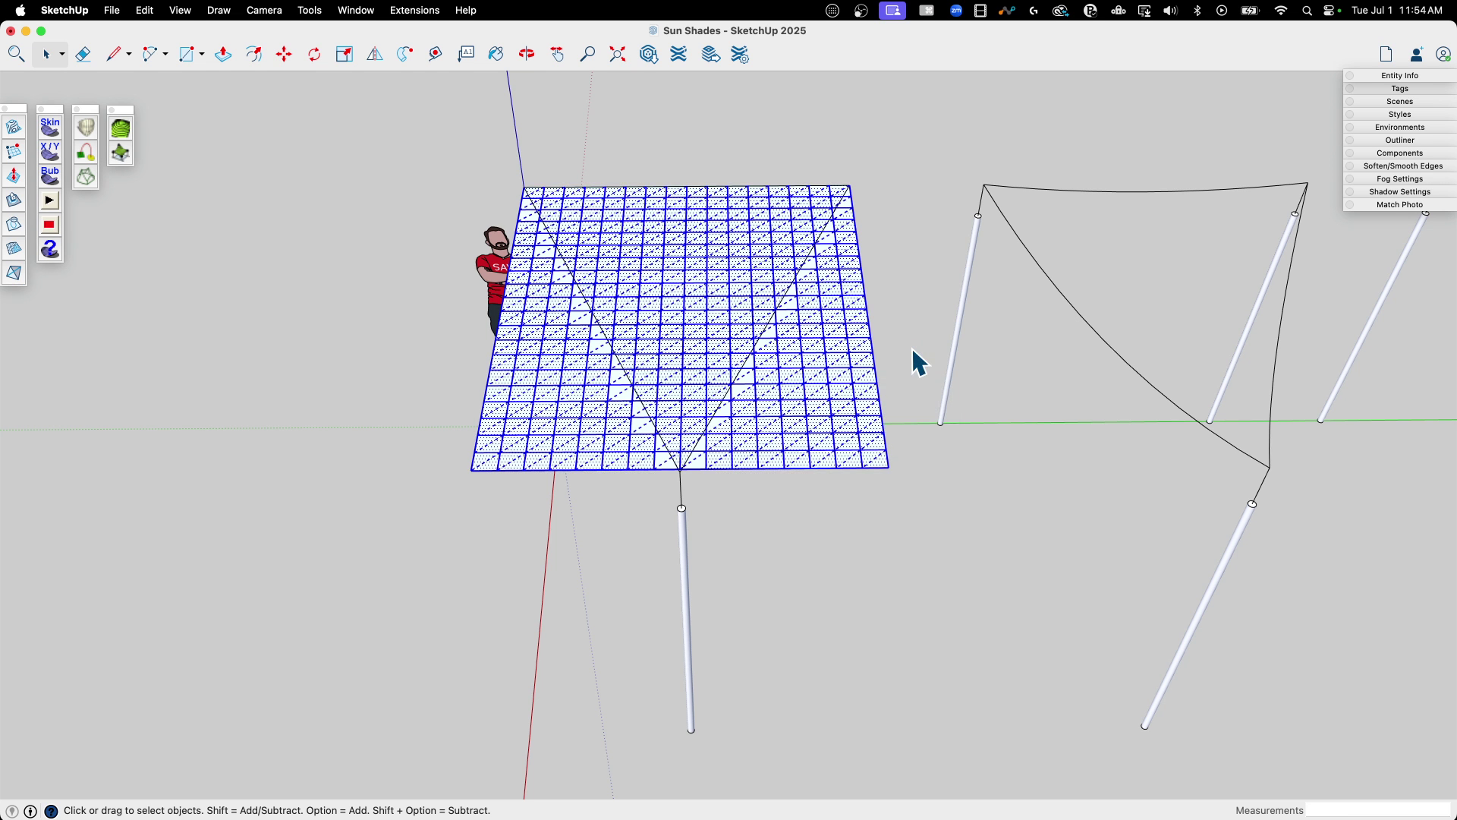
left_click(903, 327)
Erase grid edges along the diagonal cut line toward the far corner
scroll(747, 432, "up", 5)
key("e")
mouse_move(742, 423)
left_mouse_down()
mouse_move(736, 380)
mouse_move(779, 247)
left_mouse_up()
scroll(780, 247, "up", 5)
key("space")
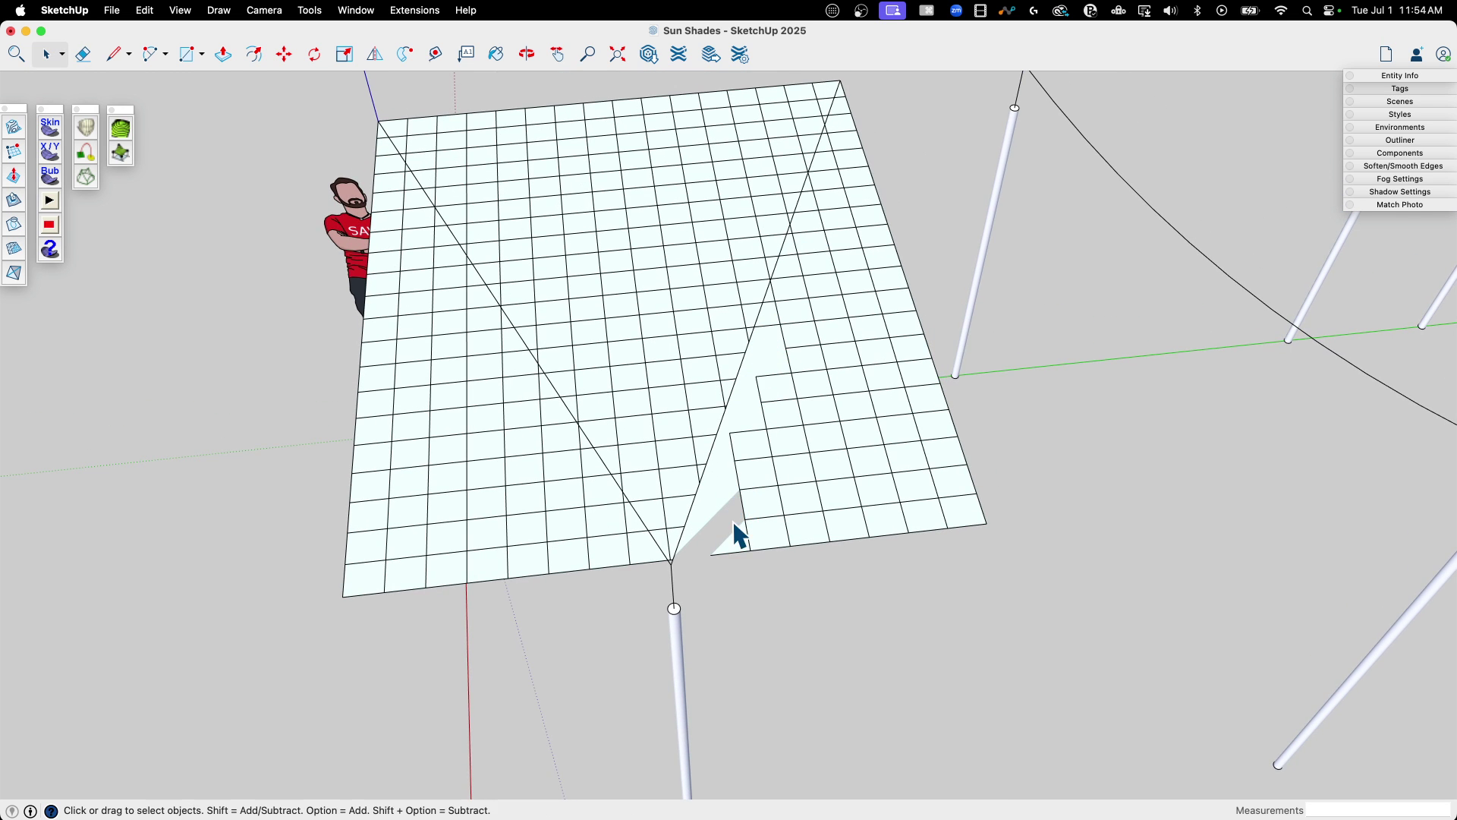
key("e")
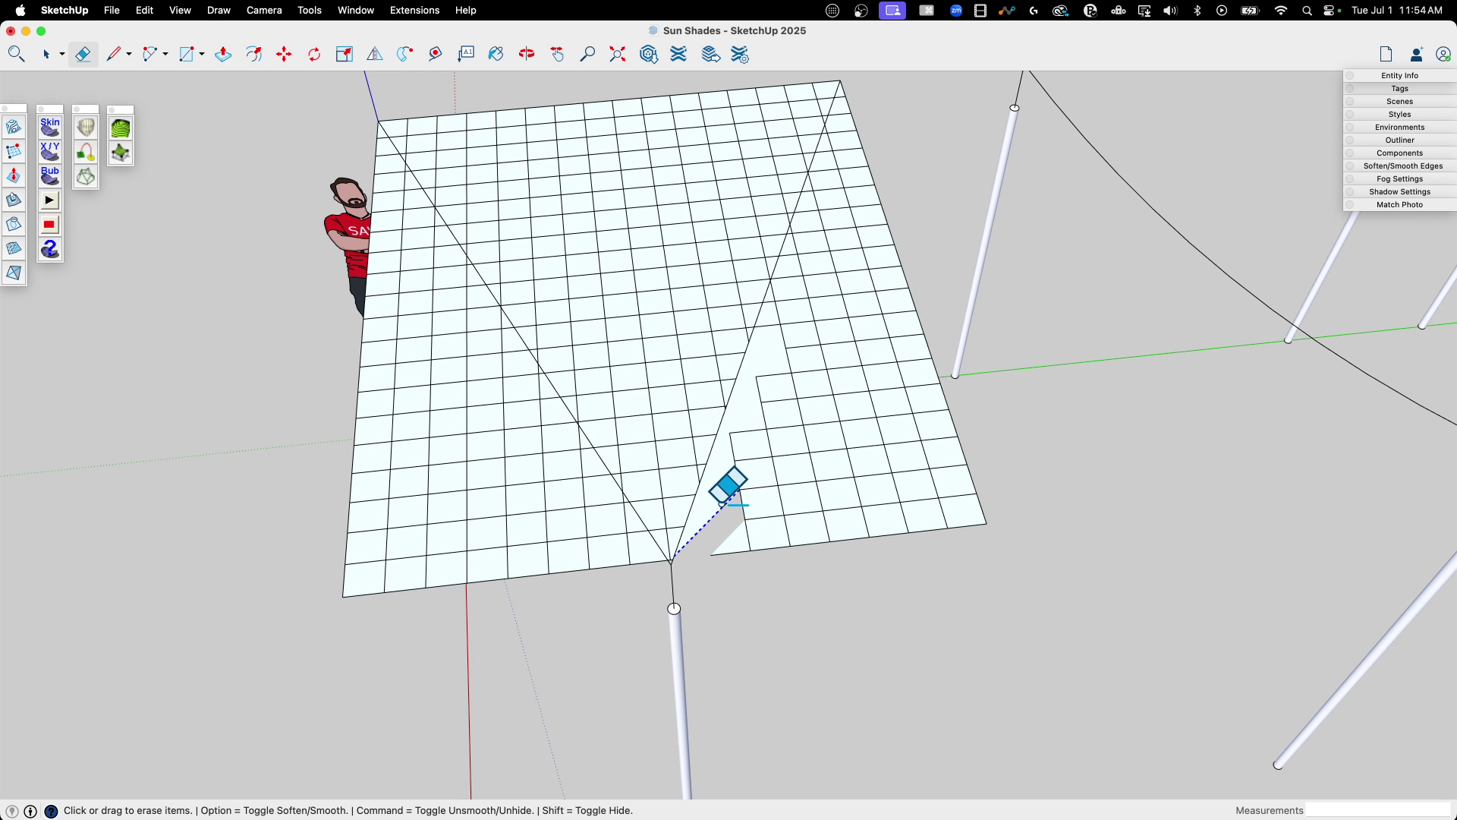
left_click_drag(721, 507, 739, 540)
key("space")
scroll(761, 426, "up", 5)
key("e")
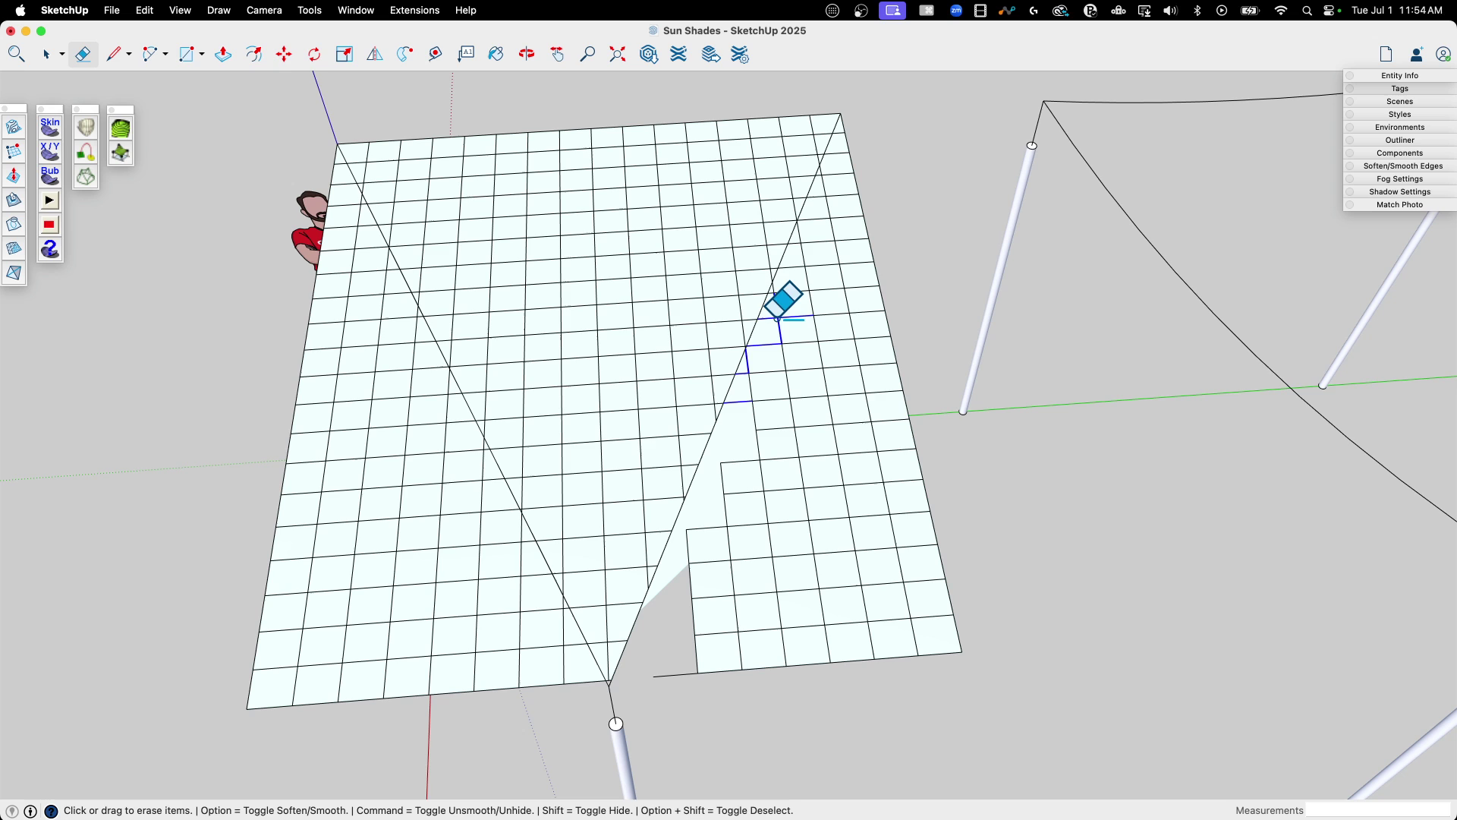
mouse_move(778, 318)
left_mouse_down()
mouse_move(797, 261)
mouse_move(775, 301)
mouse_move(807, 270)
mouse_move(799, 245)
mouse_move(828, 180)
left_mouse_up()
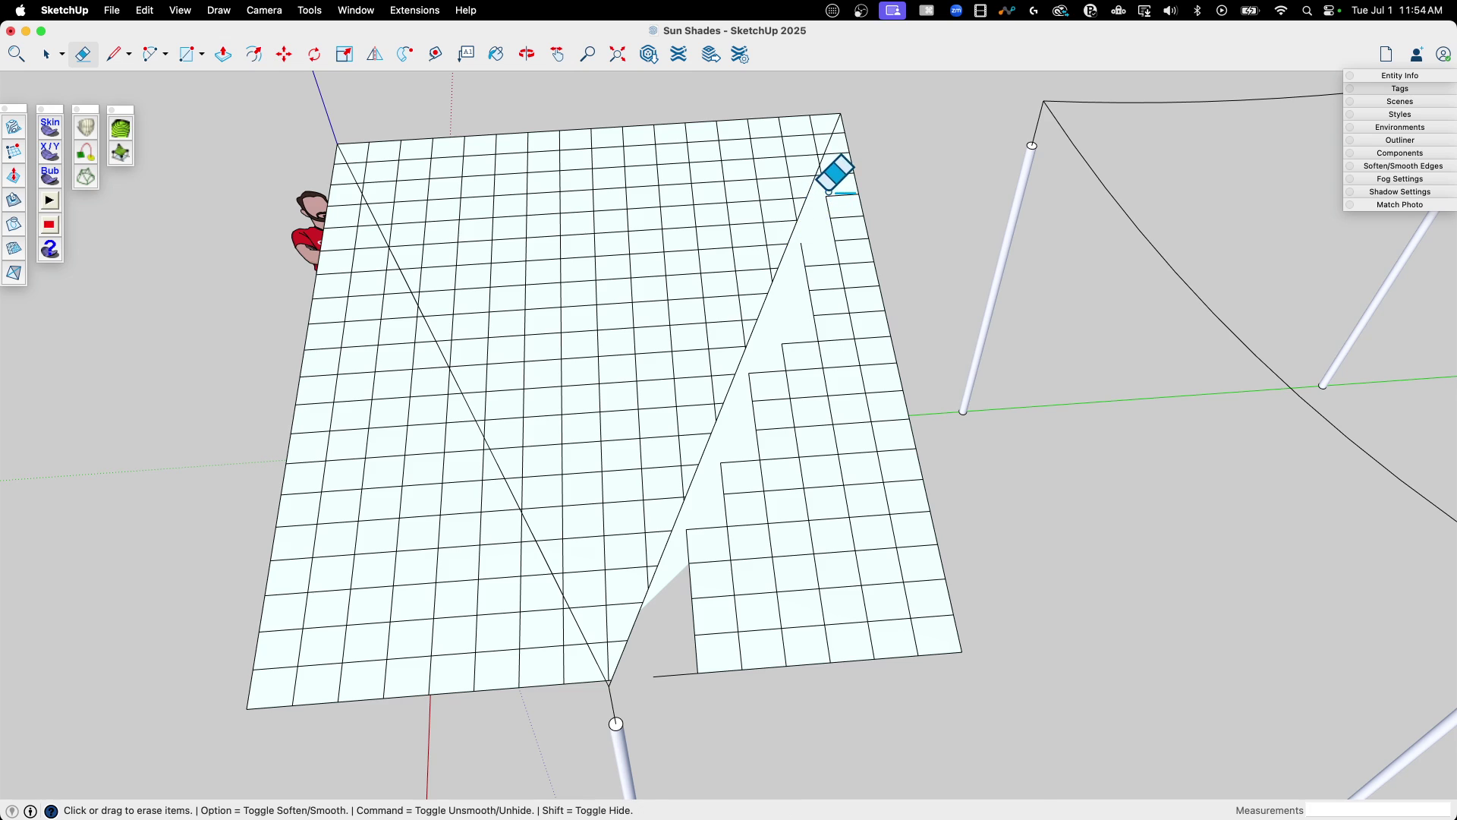
scroll(842, 179, "up", 8)
scroll(646, 405, "down", 8)
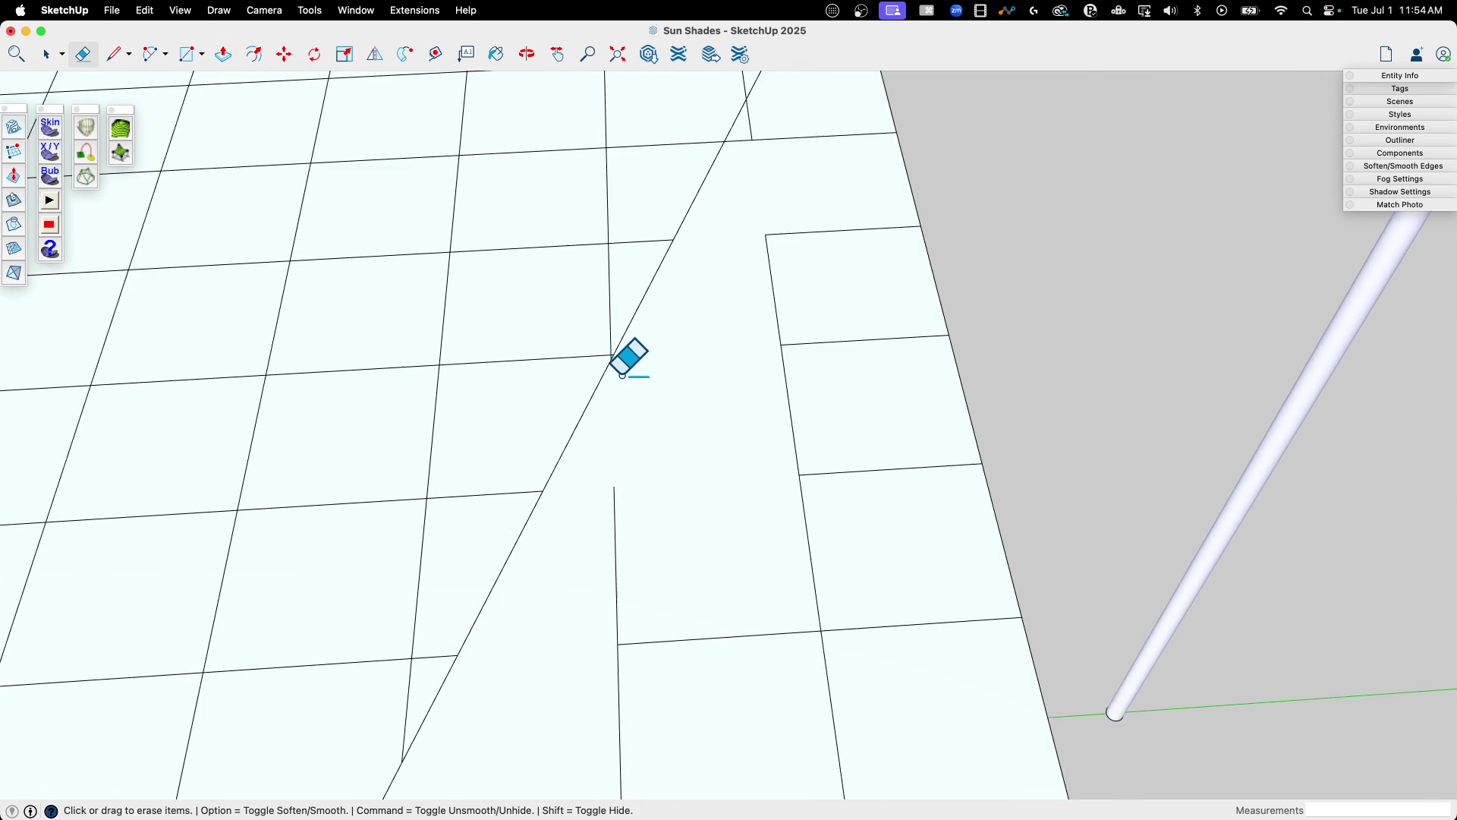
mouse_move(807, 371)
left_mouse_down()
mouse_move(770, 459)
mouse_move(836, 314)
left_mouse_up()
scroll(836, 314, "down", 10)
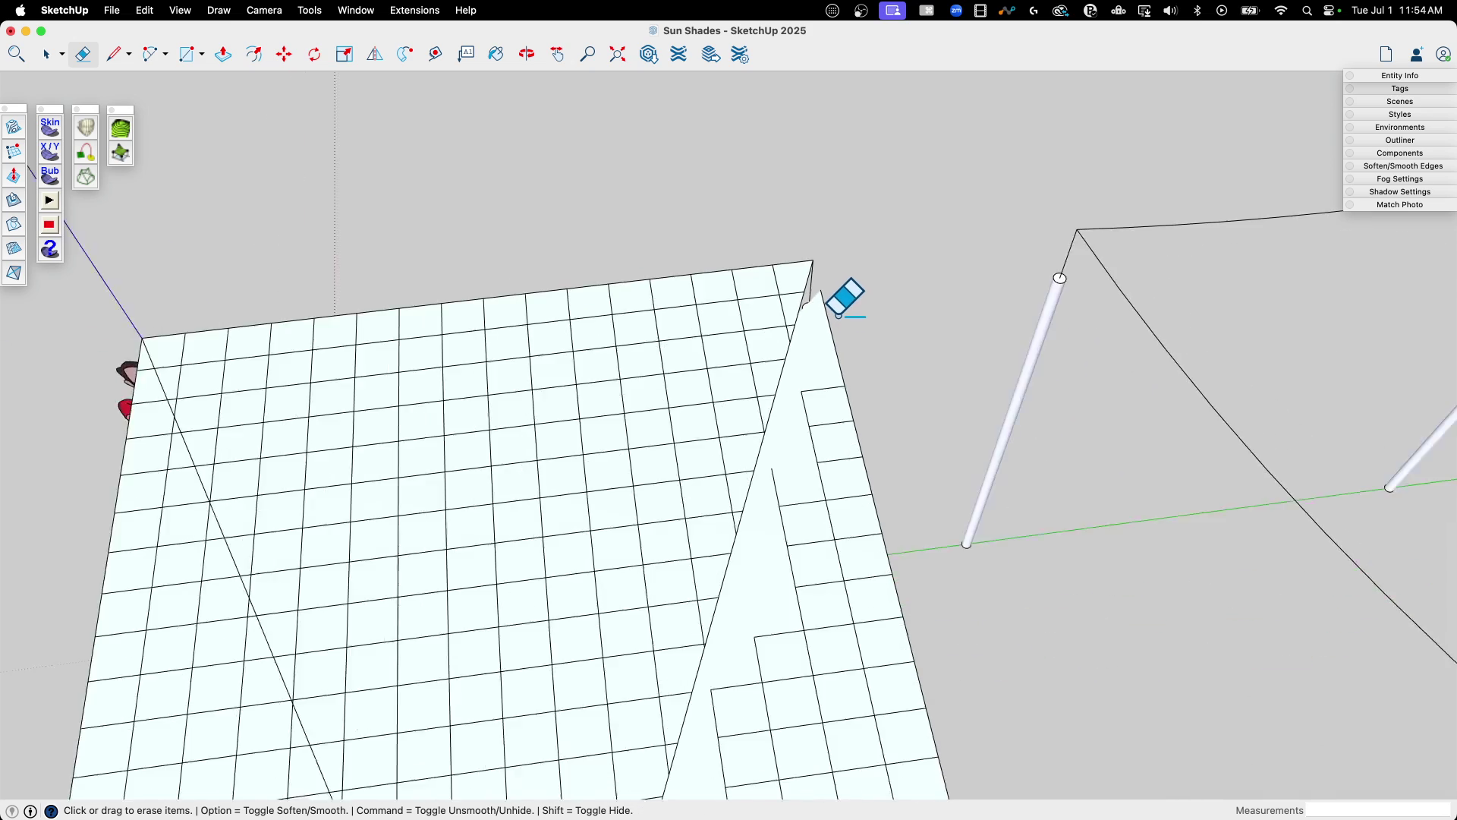
Delete the thin sliver faces left along the diagonal cut
key("space")
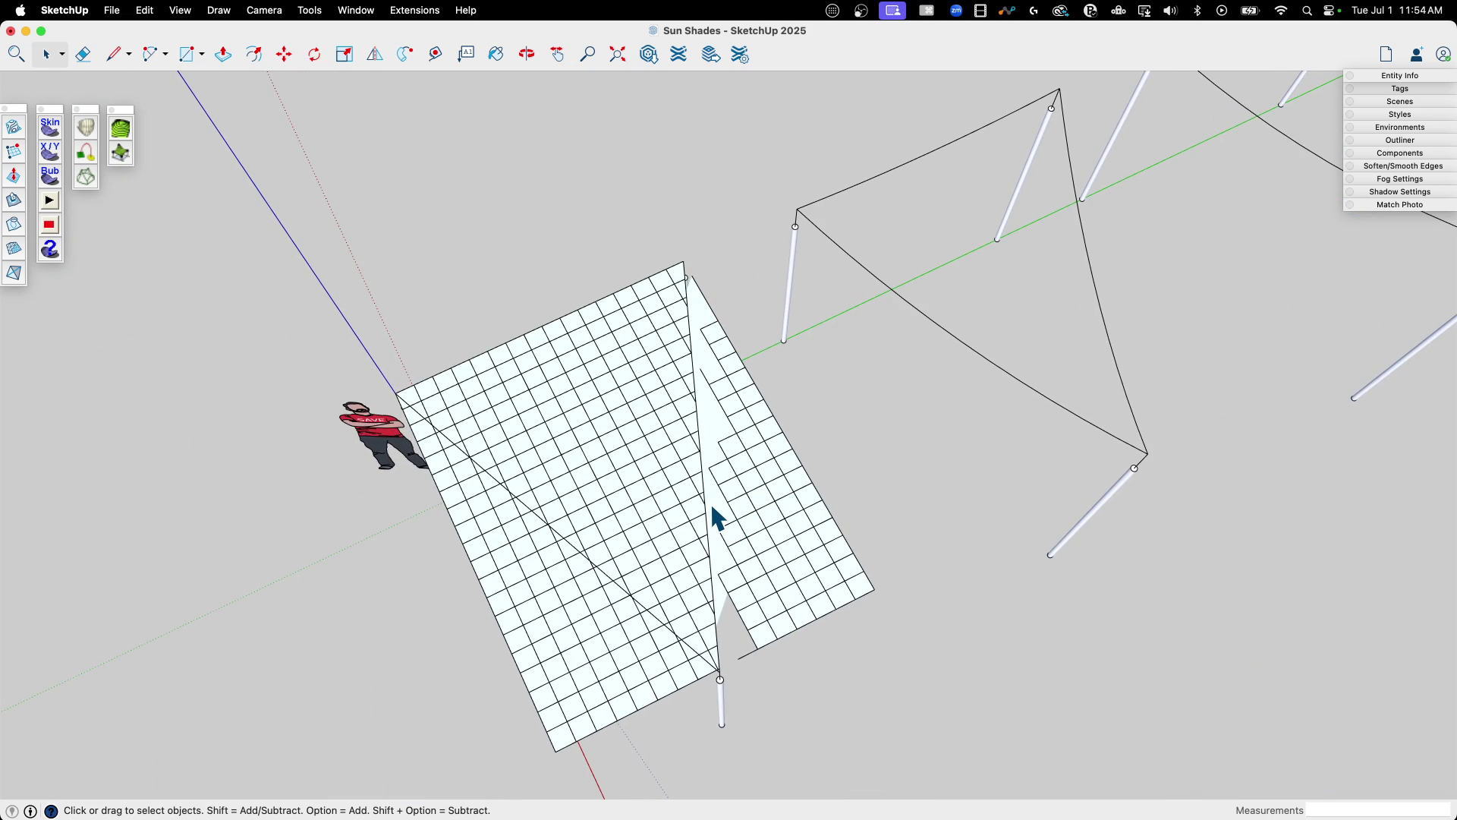
double_click(713, 510)
left_click(718, 519)
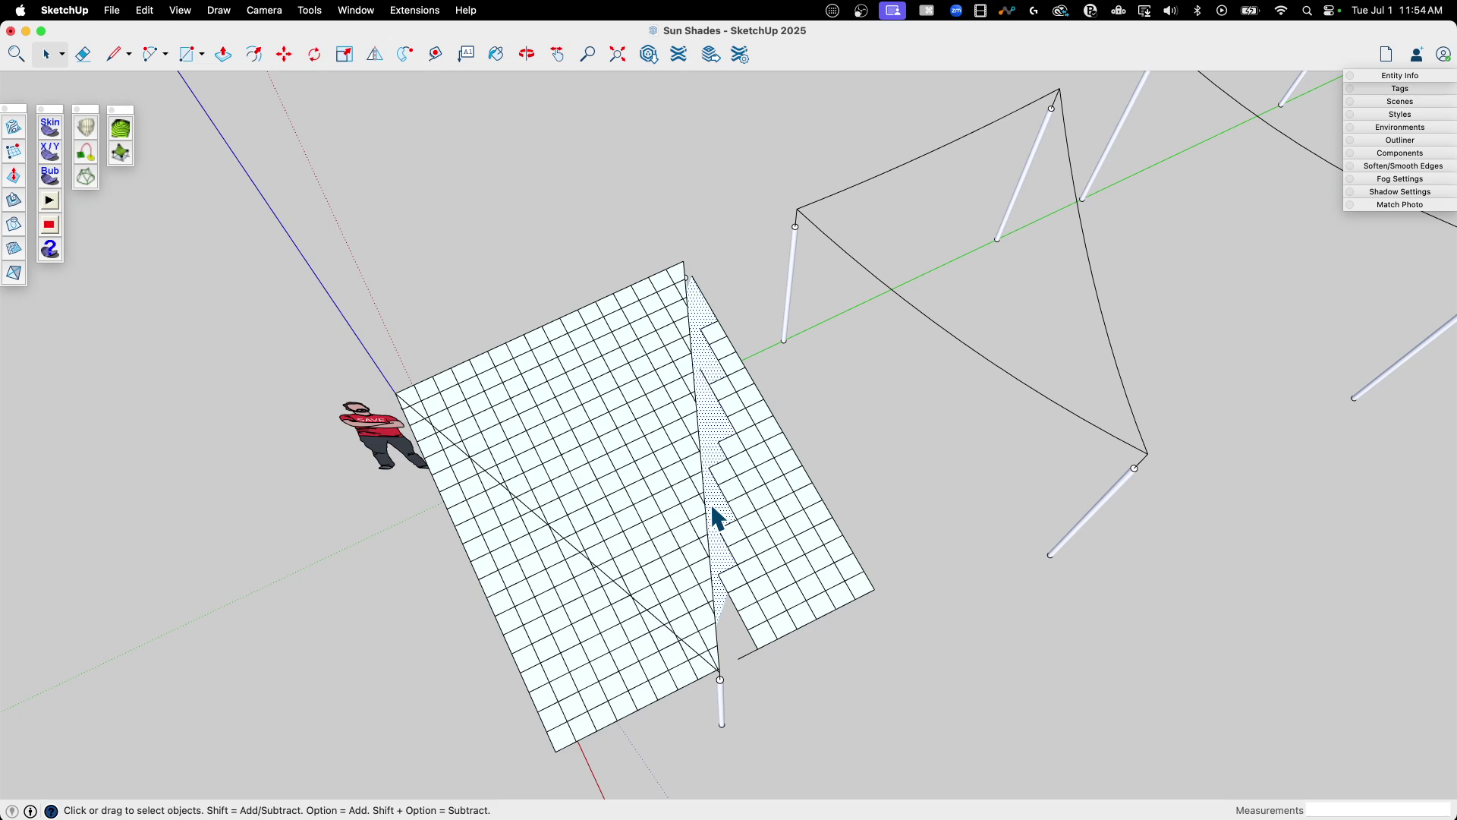
key("Delete")
key("e")
key("space")
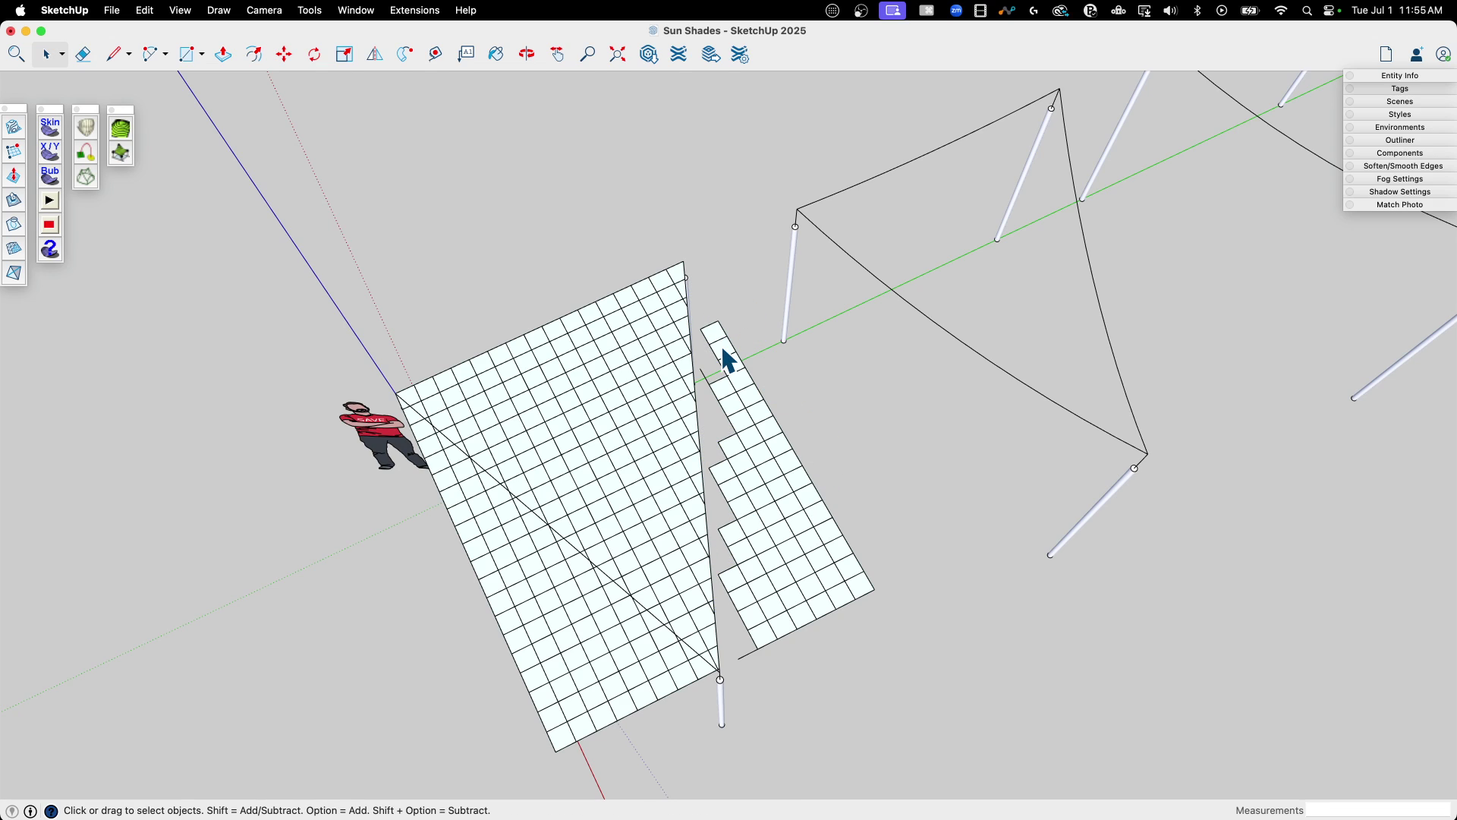
double_click(724, 353)
key("Delete")
Erase grid edges along the cut line from the top corner down to the pole top
middle_click_drag(722, 358, 650, 286)
scroll(638, 258, "up", 5)
key("e")
middle_click_drag(621, 226, 489, 213)
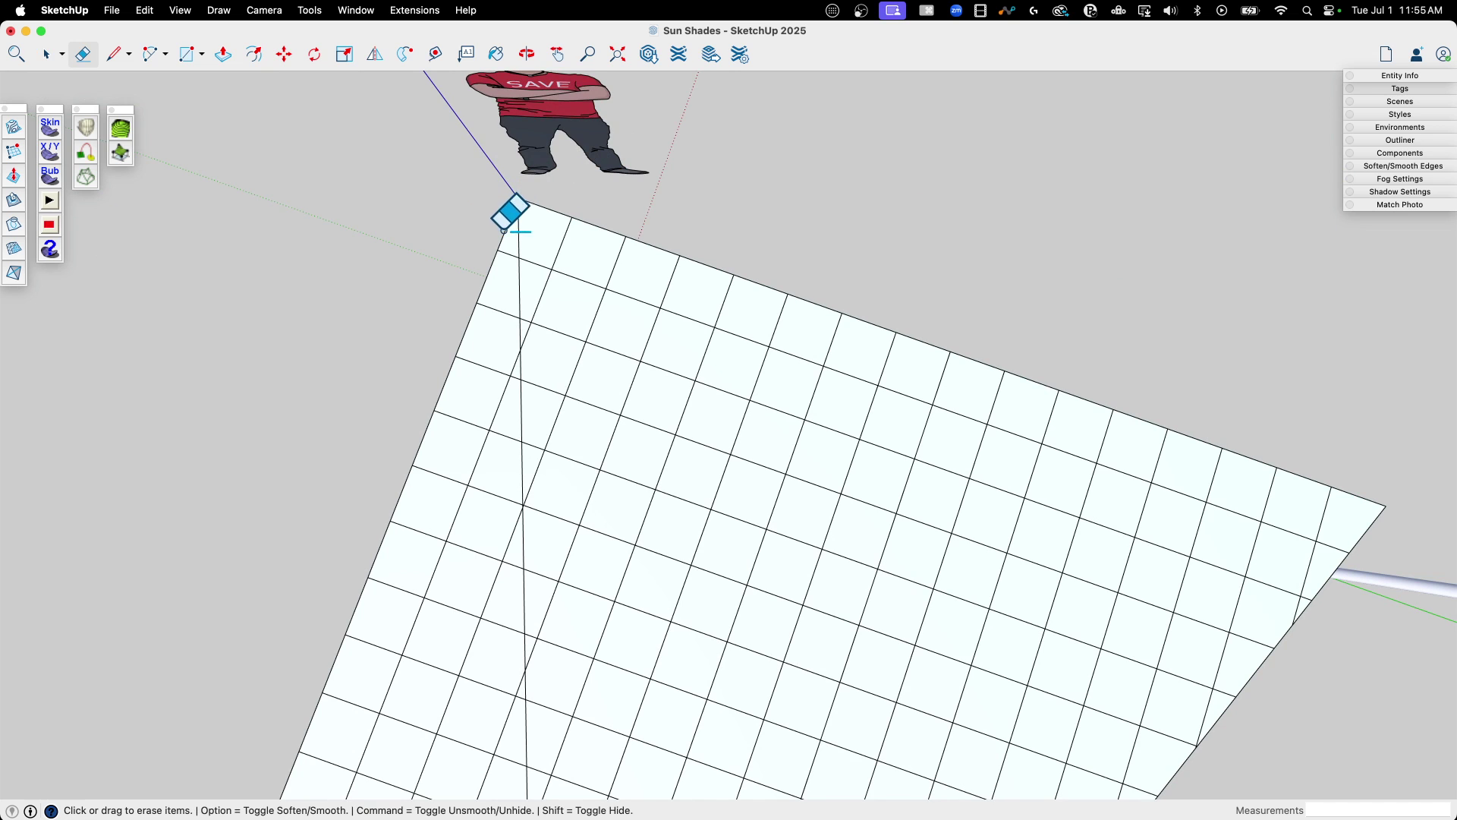
left_click_drag(504, 229, 507, 471)
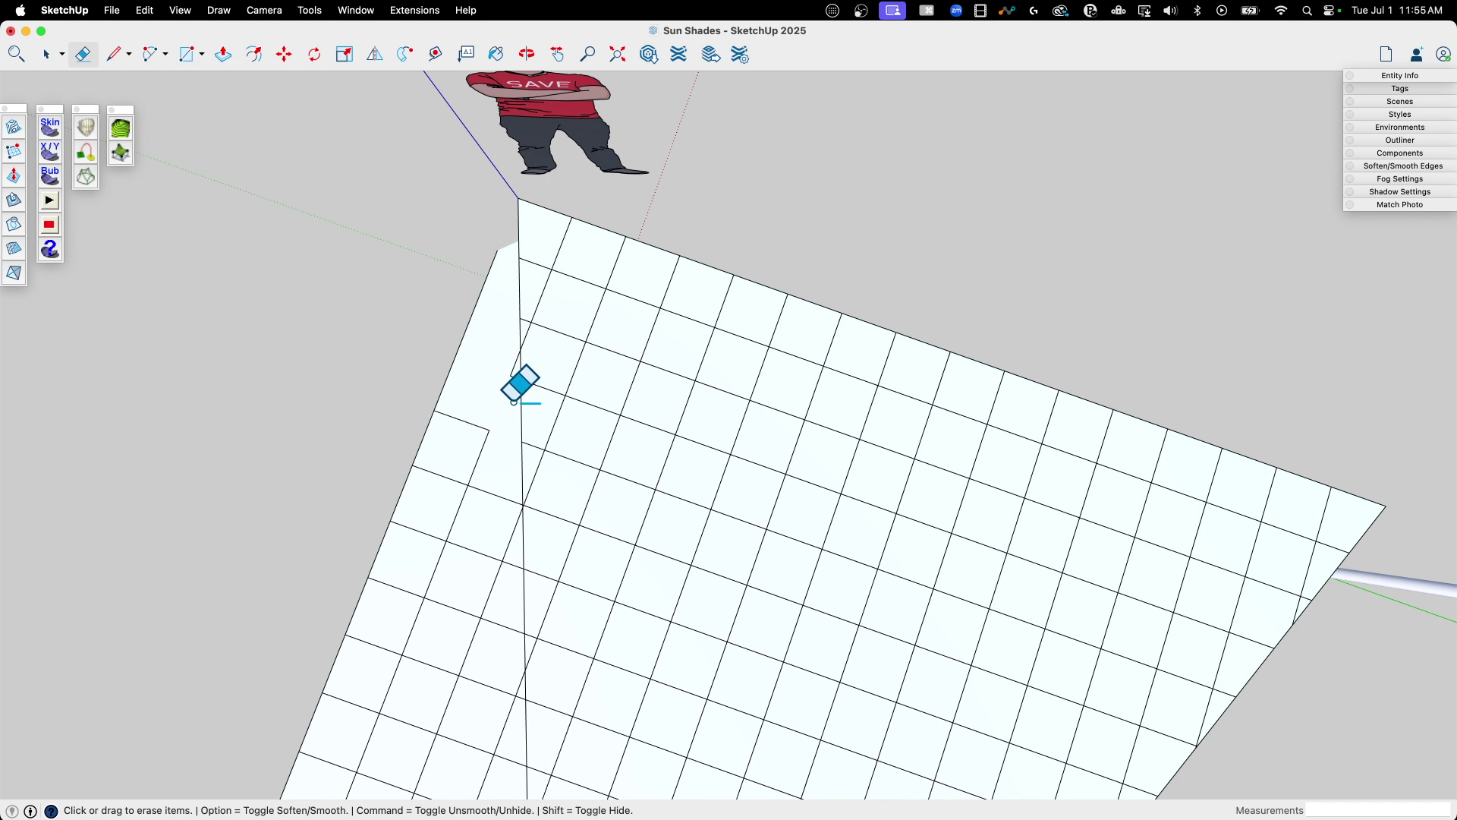
scroll(514, 345, "down", 3)
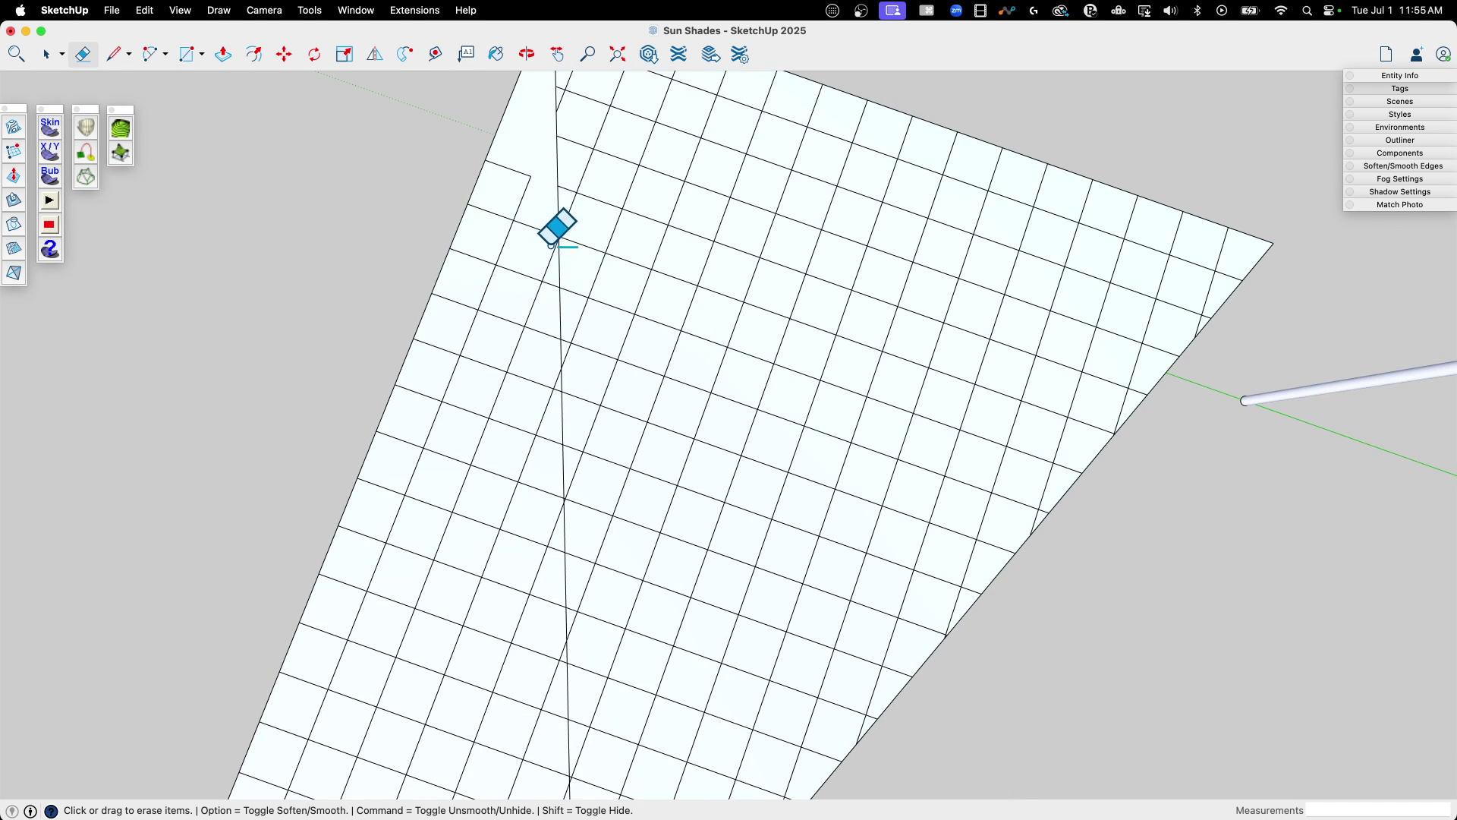
left_click_drag(550, 226, 551, 598)
scroll(551, 598, "down", 5)
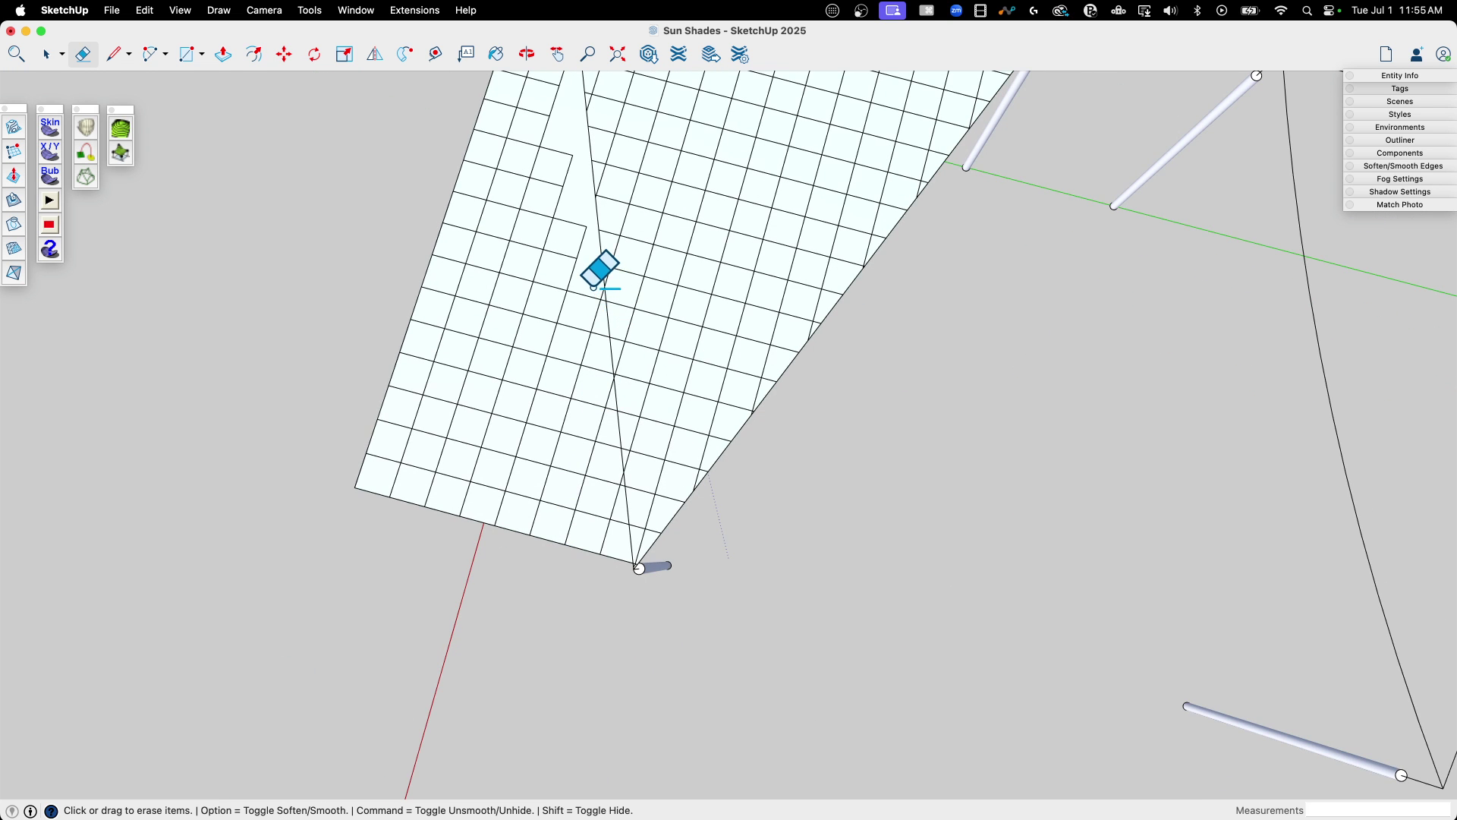
left_click_drag(594, 287, 615, 447)
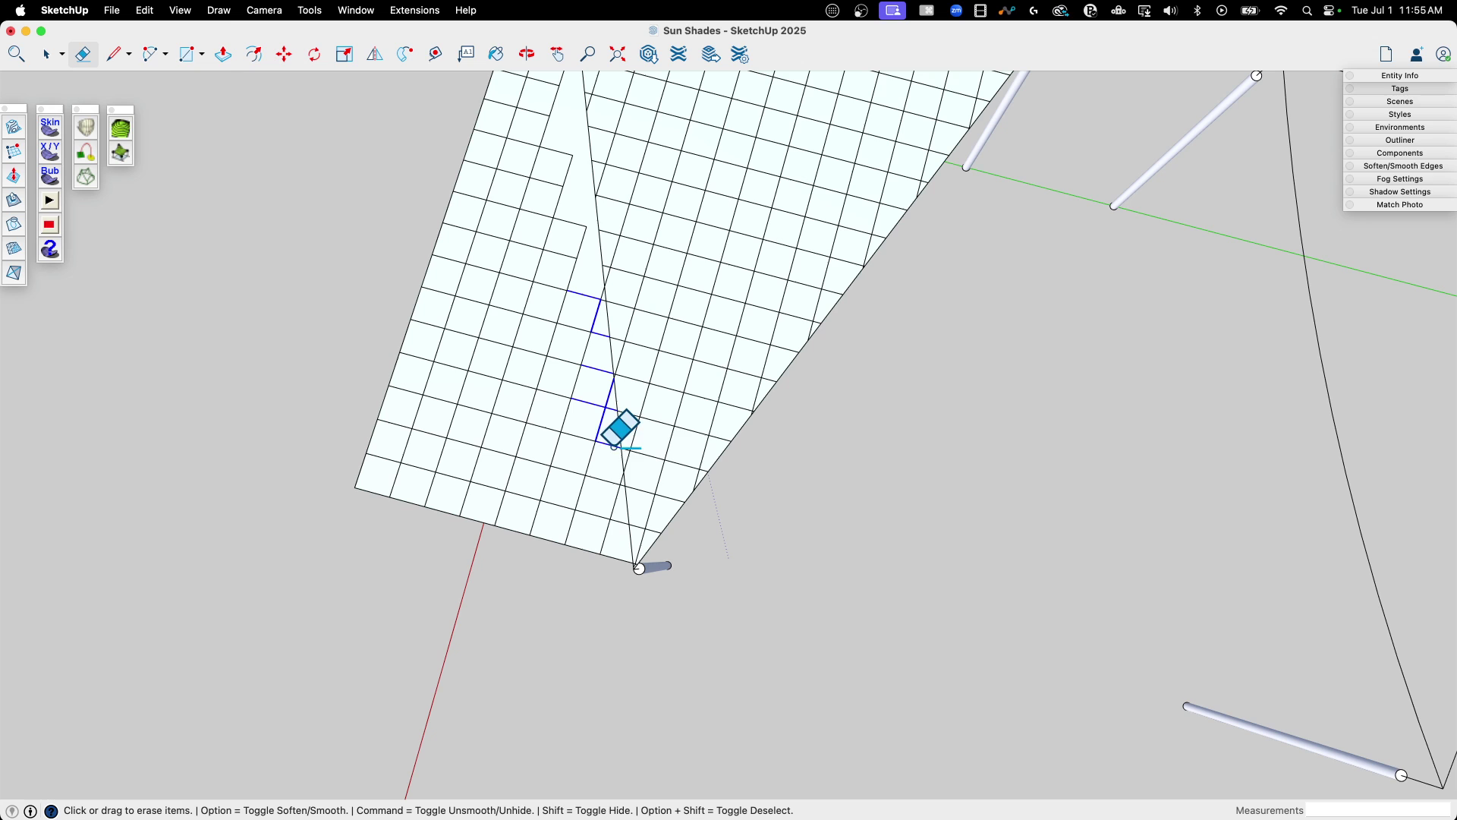
left_click_drag(621, 497, 624, 581)
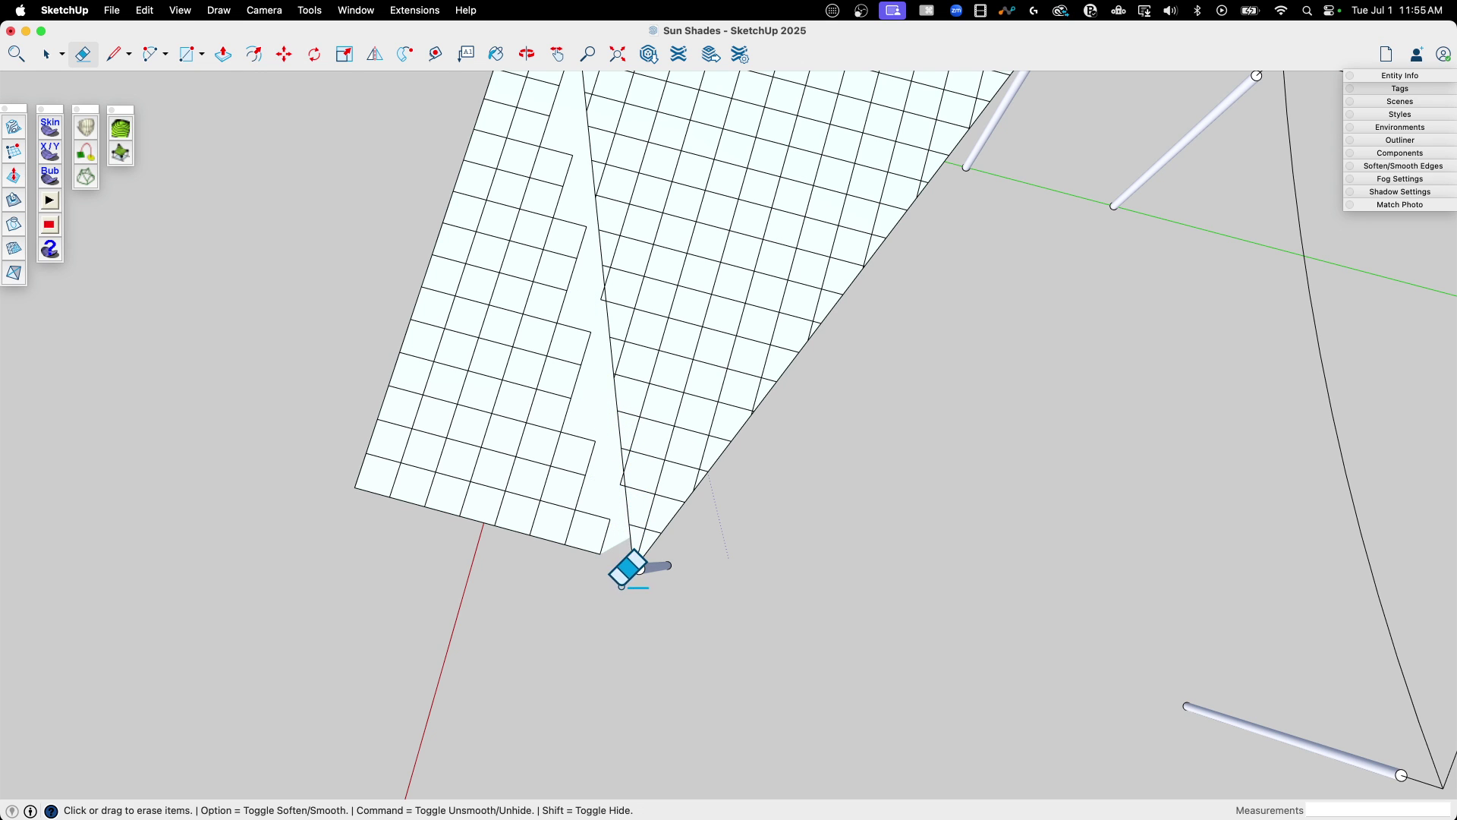
Delete the sliver face and leftover left grid, then select the triangular mesh
key("space")
key("e")
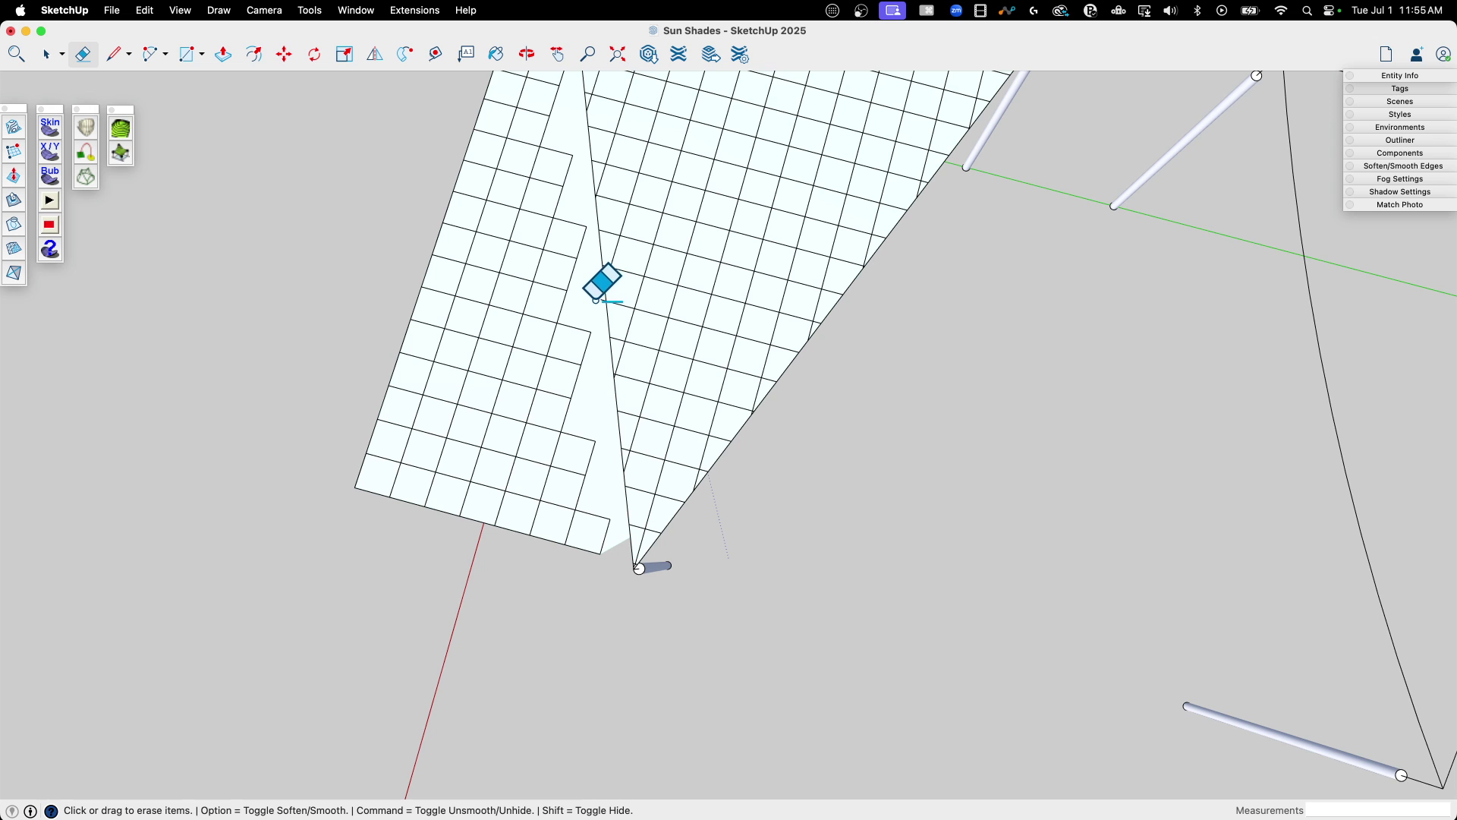
key("space")
left_click(594, 308)
key("Delete")
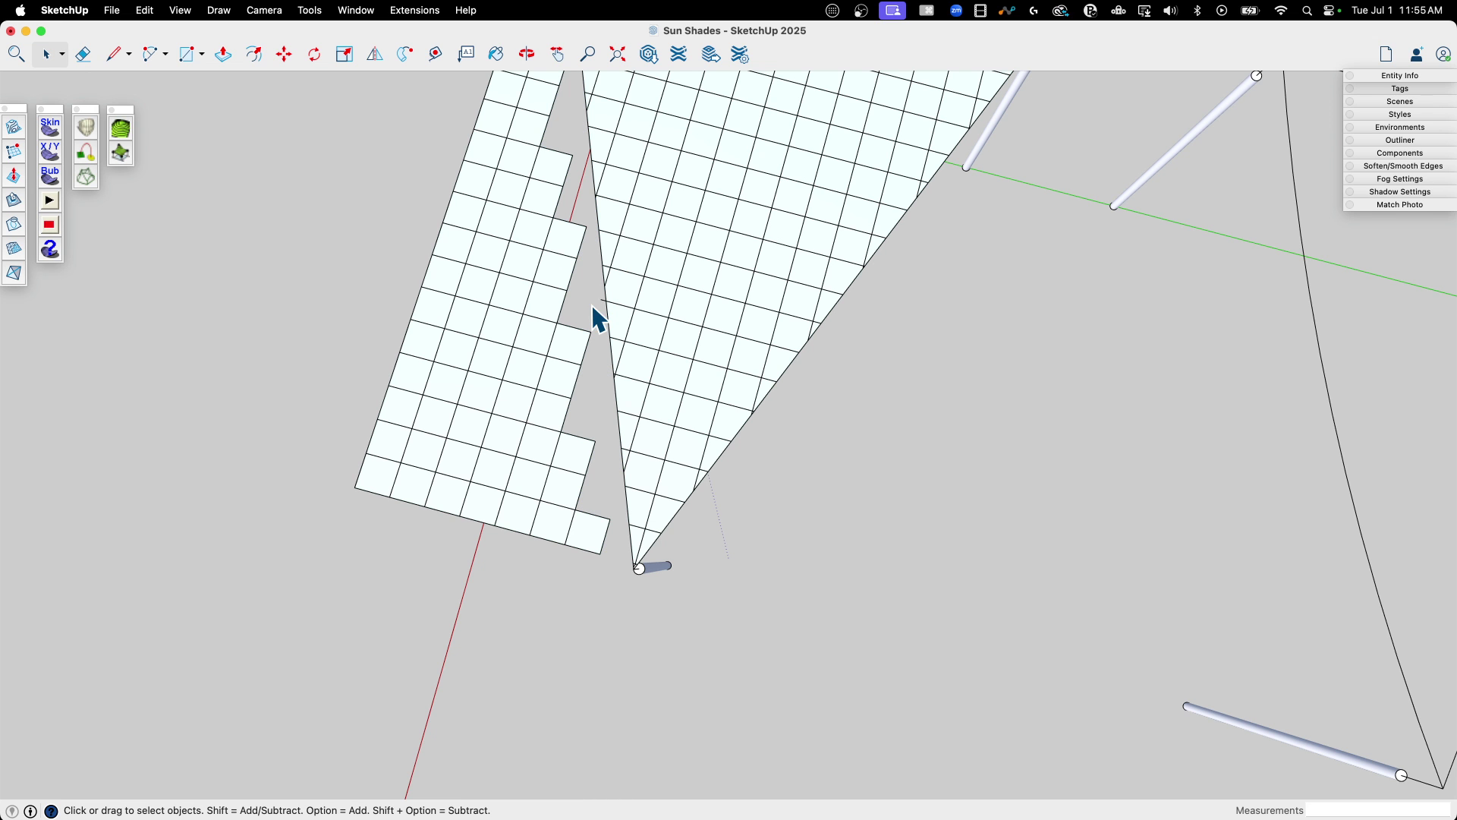
key("e")
key("space")
mouse_move(586, 285)
middle_mouse_down()
mouse_move(492, 381)
mouse_move(580, 478)
mouse_move(686, 452)
mouse_move(677, 430)
mouse_move(650, 432)
mouse_move(644, 466)
mouse_move(741, 508)
mouse_move(675, 421)
middle_mouse_up()
triple_click(576, 474)
key("Delete")
triple_click(742, 504)
Make the selected triangular mesh into a group
right_click(676, 420)
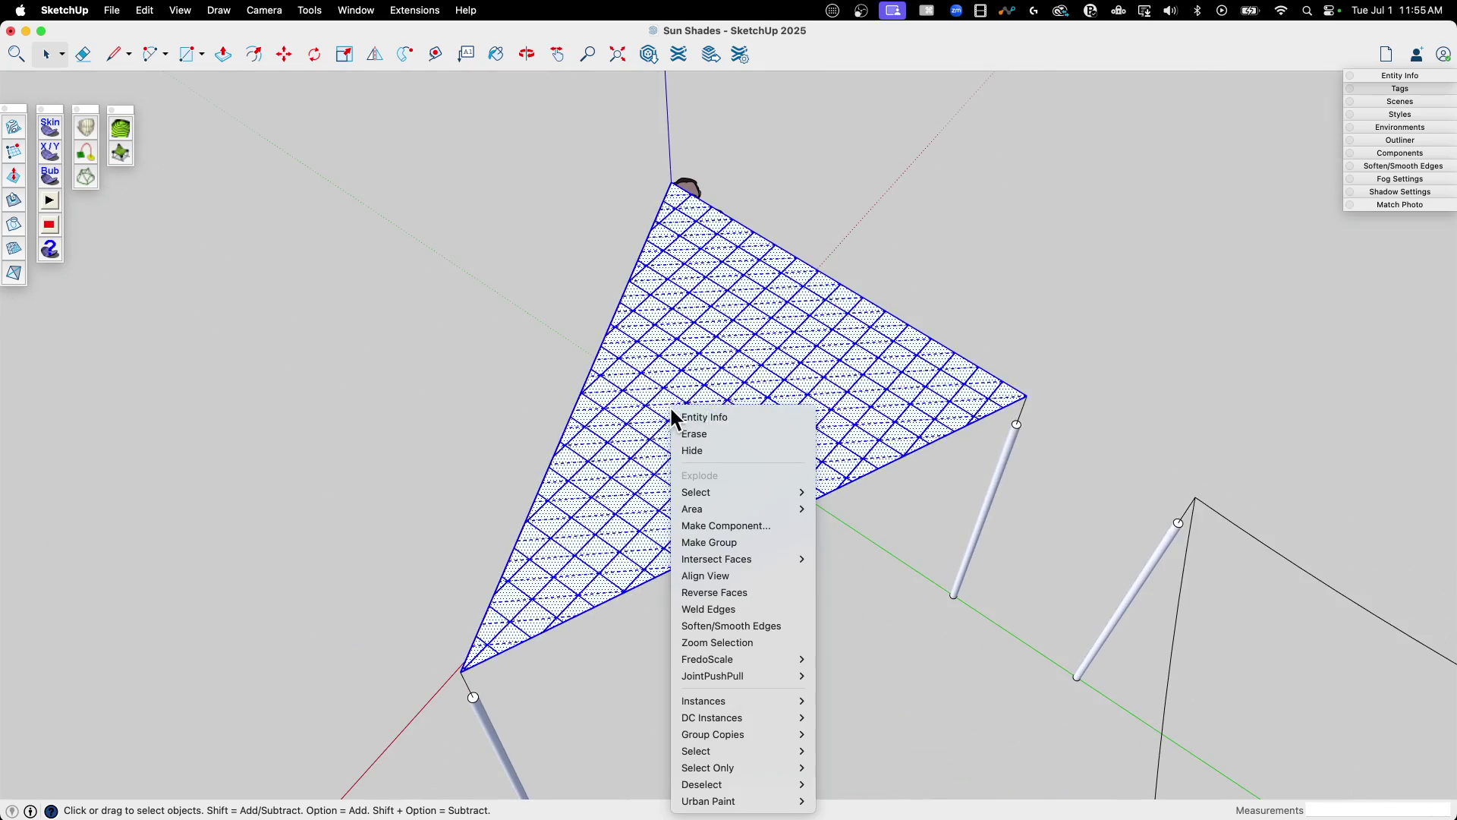
left_click(752, 540)
middle_click_drag(825, 432, 34, 201)
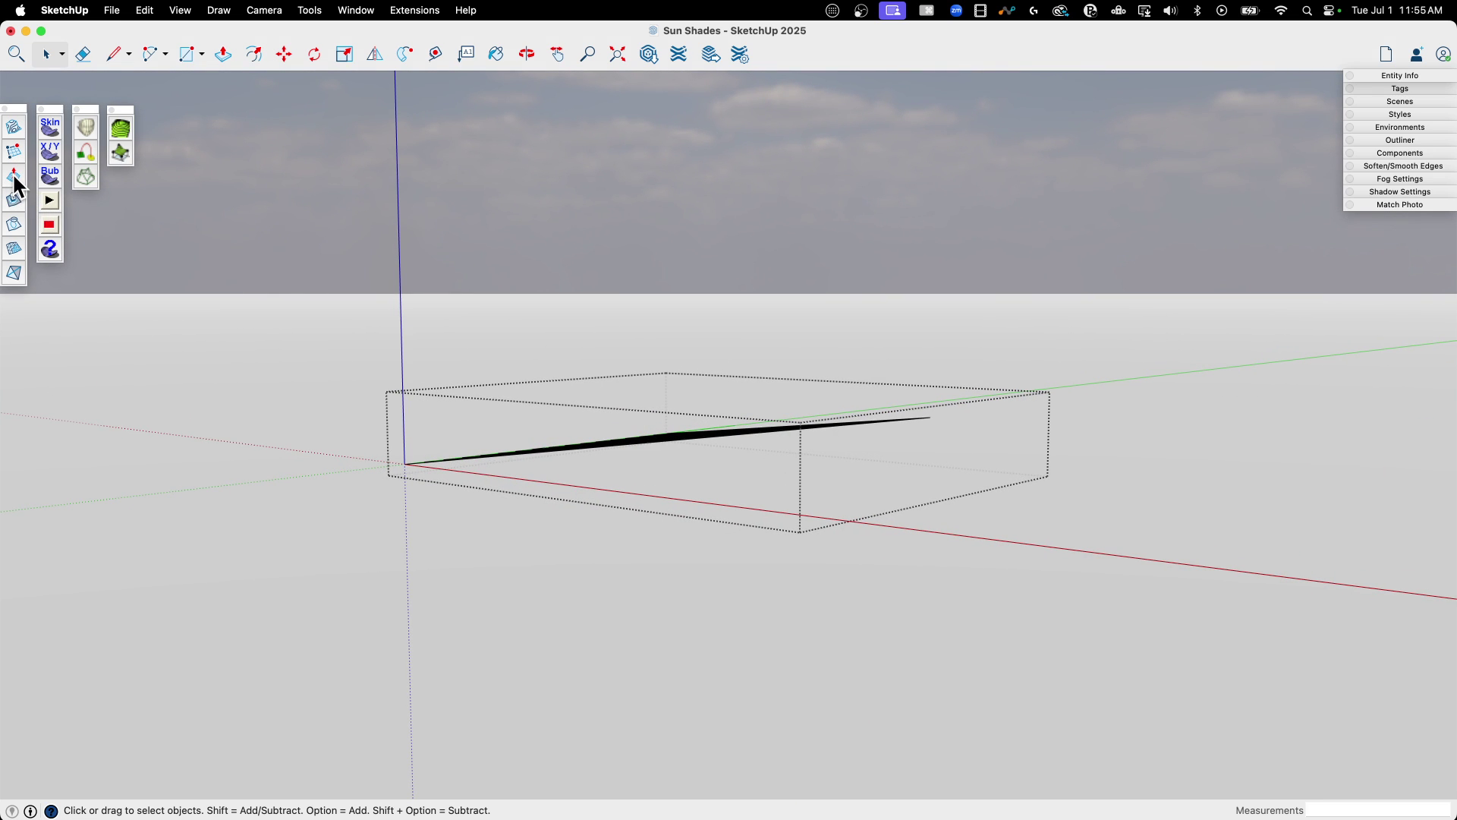
Smoove the mesh downward from its centre so it sags, then close the group
left_click(14, 176)
scroll(660, 413, "down", 8)
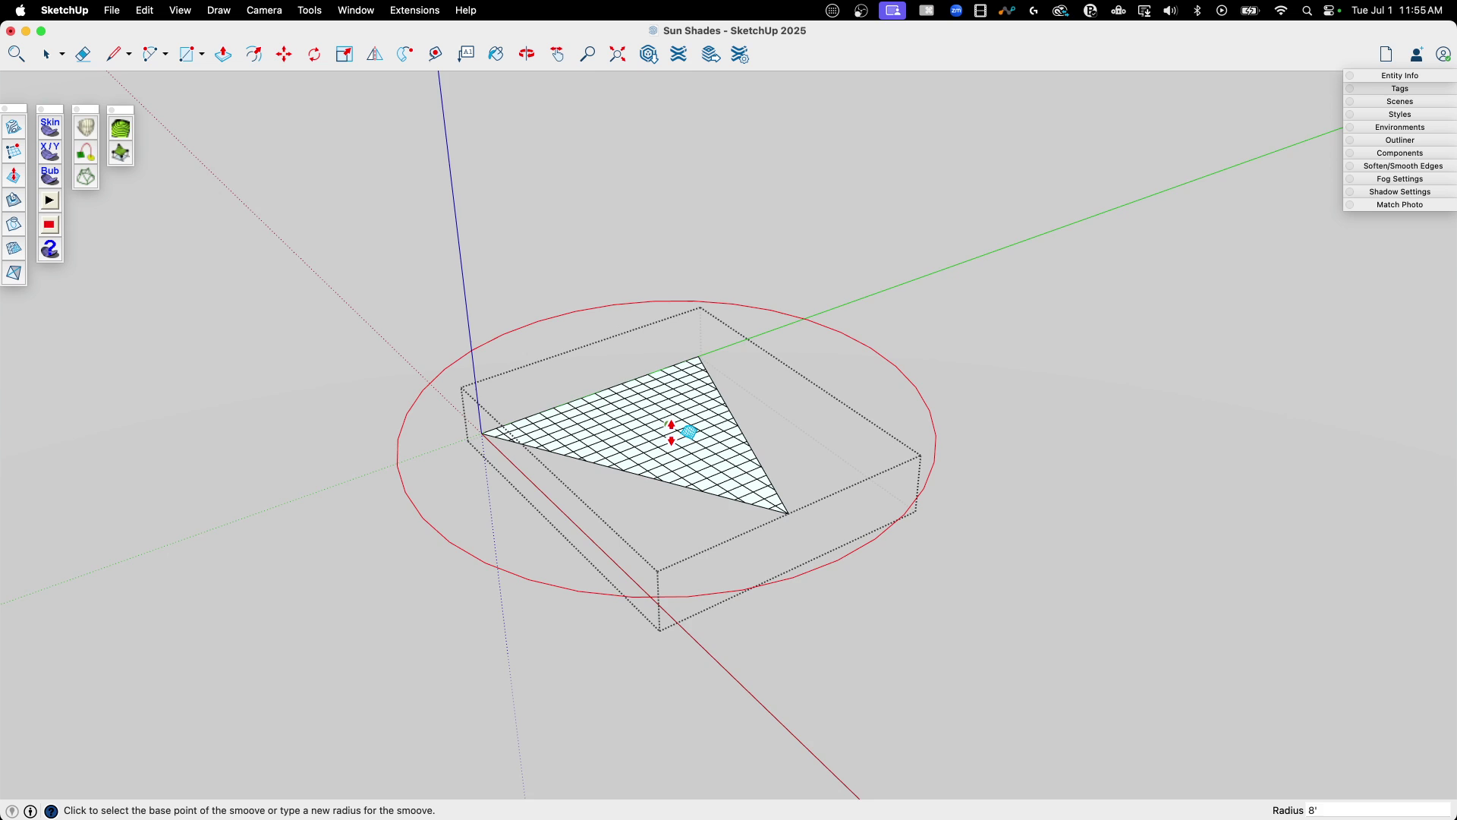
left_click(673, 432)
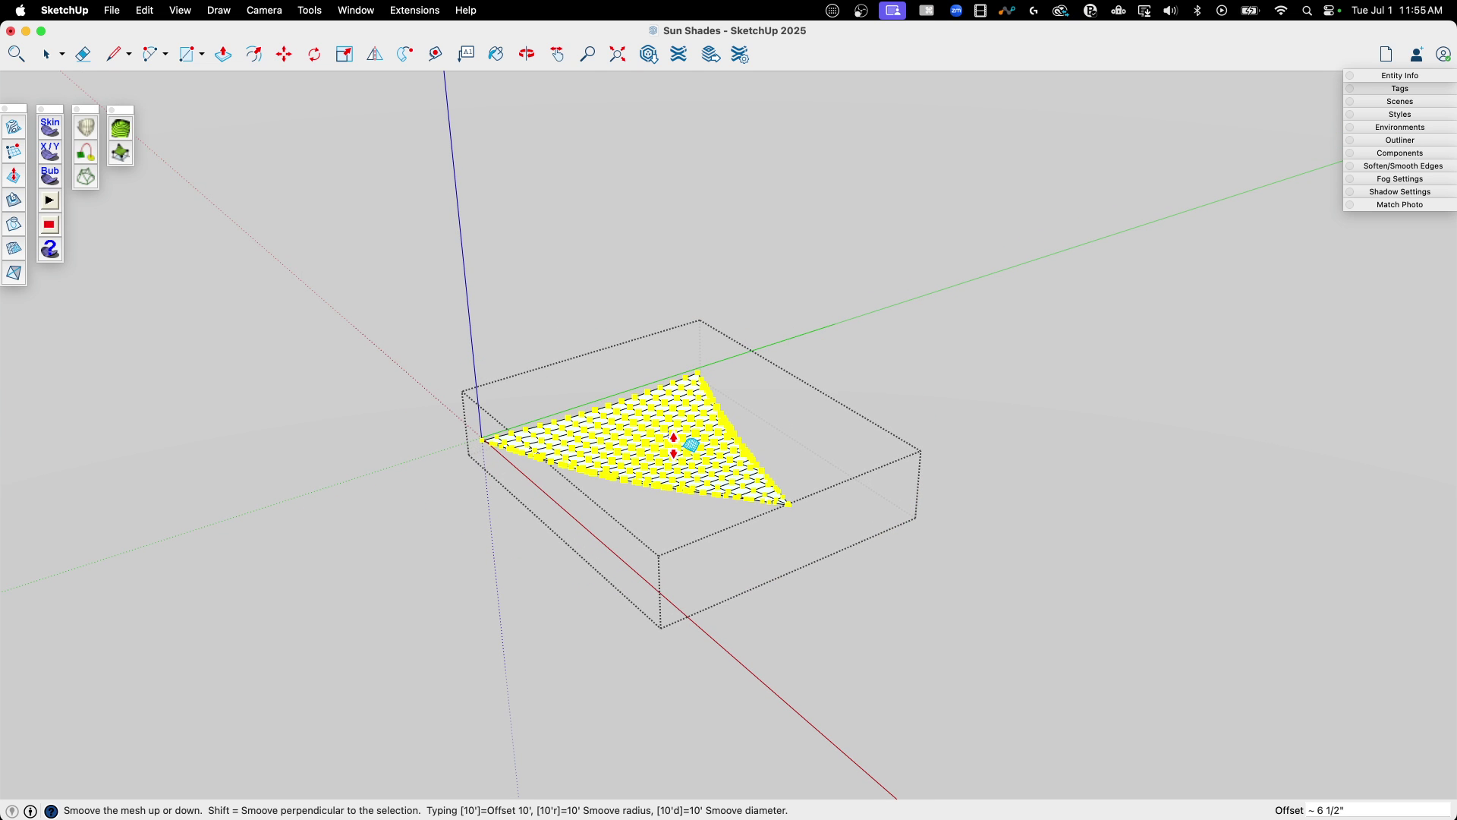
left_click(699, 352)
middle_click_drag(699, 351, 842, 549)
key("space")
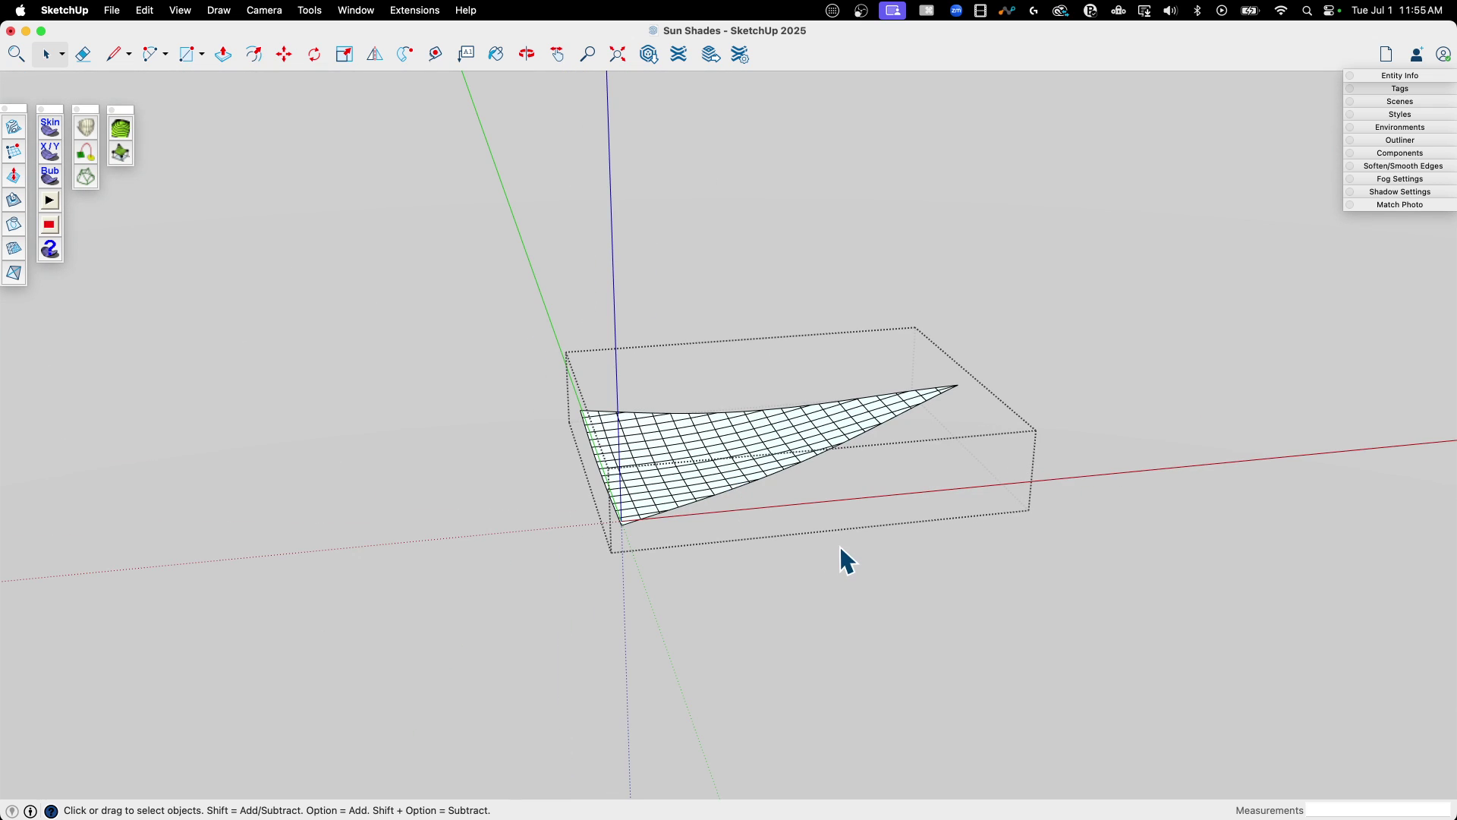
left_click(830, 547)
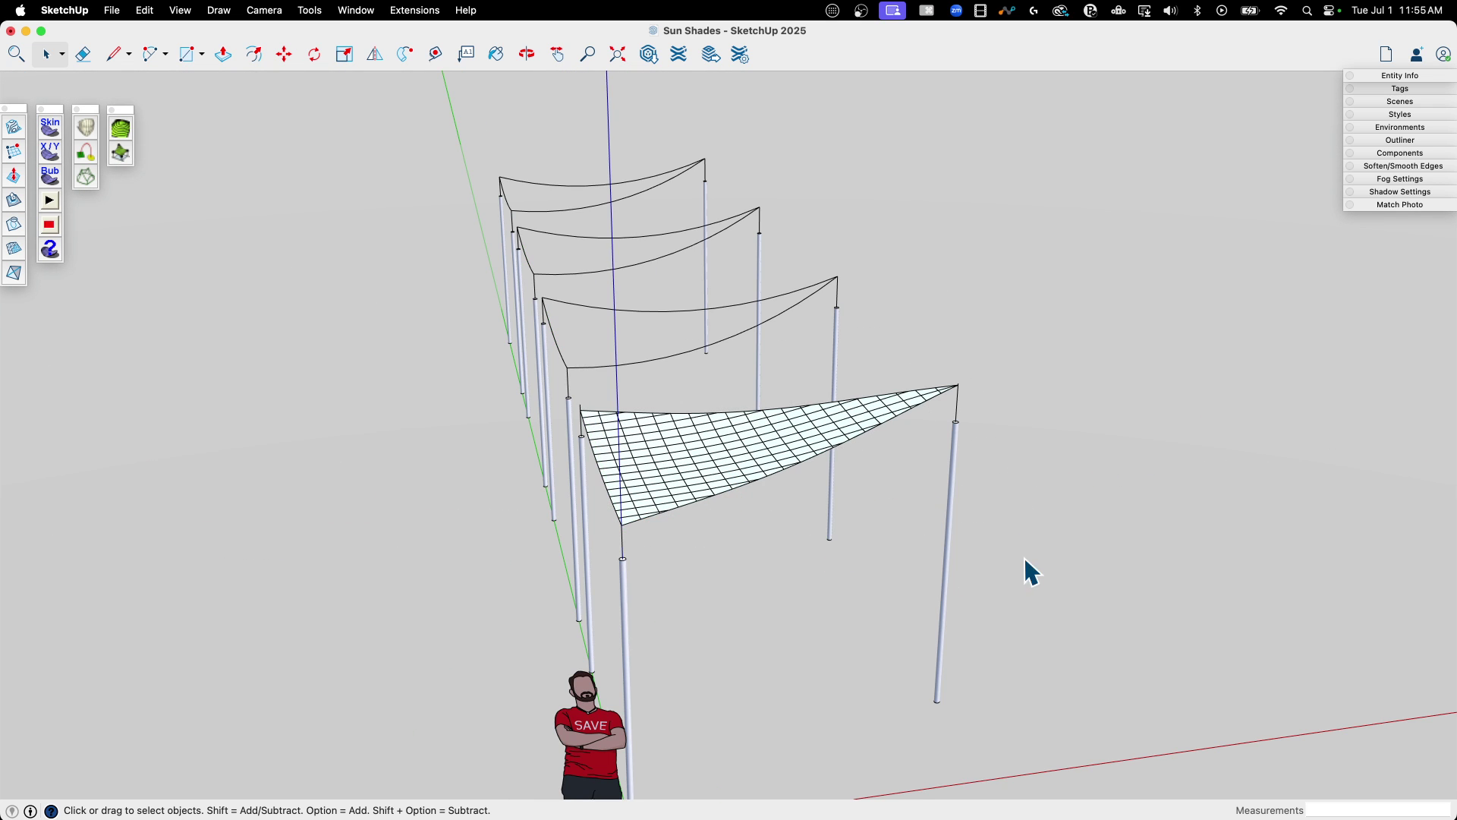
middle_click_drag(1025, 559, 906, 540)
scroll(429, 483, "up", 5)
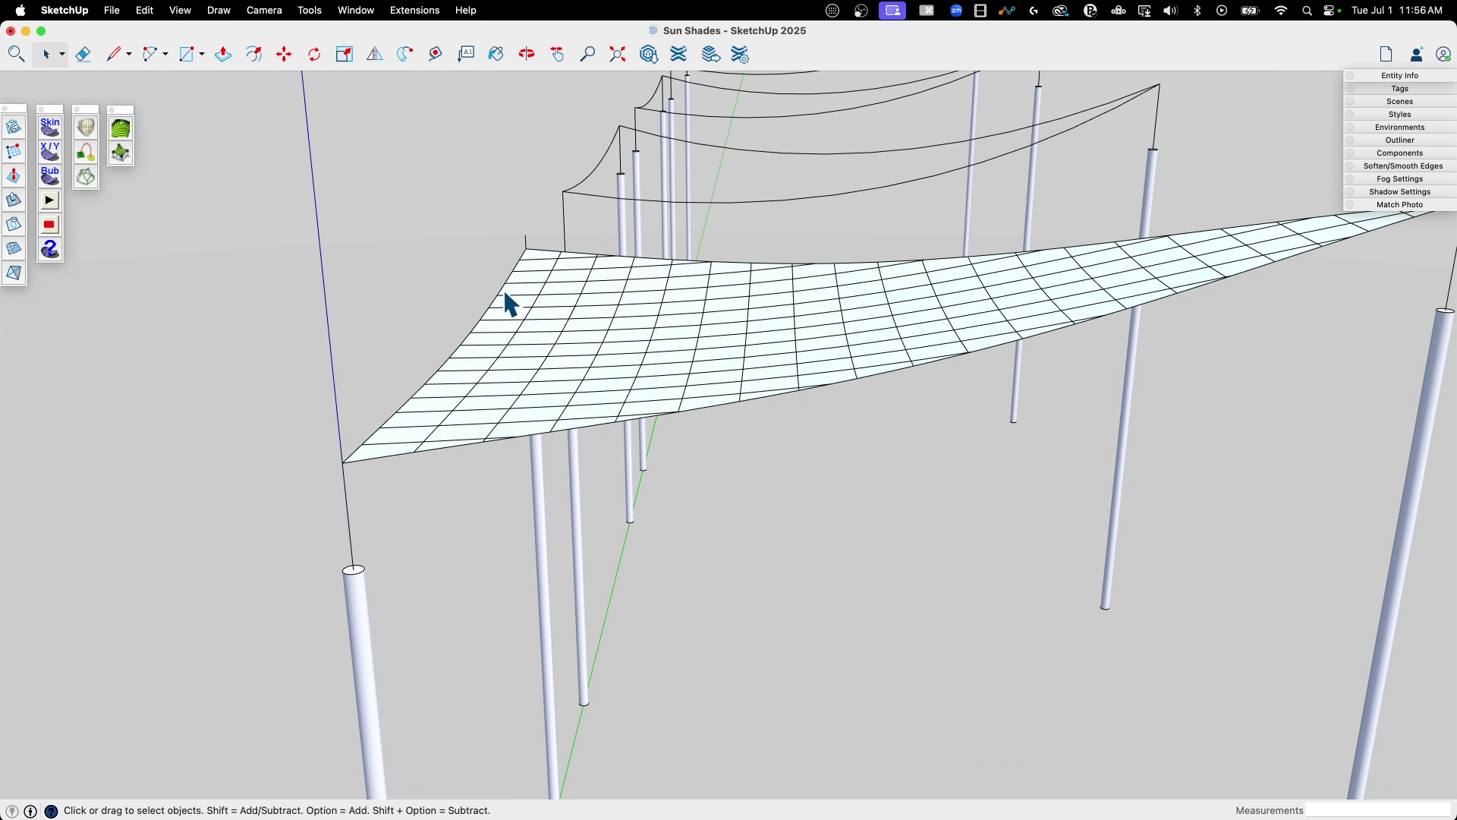
left_click(534, 264)
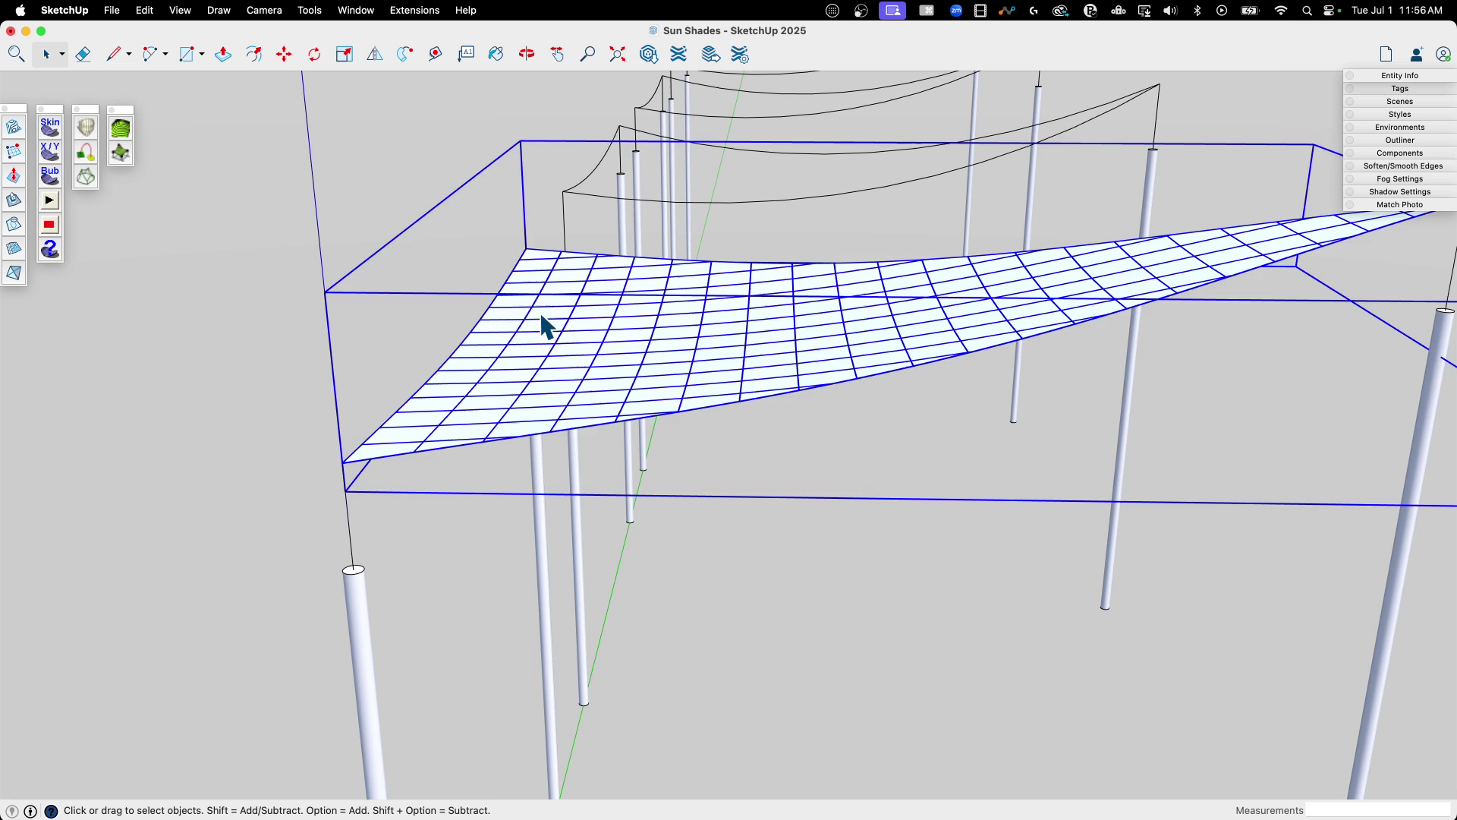
left_click(360, 303)
middle_click_drag(326, 297, 497, 322)
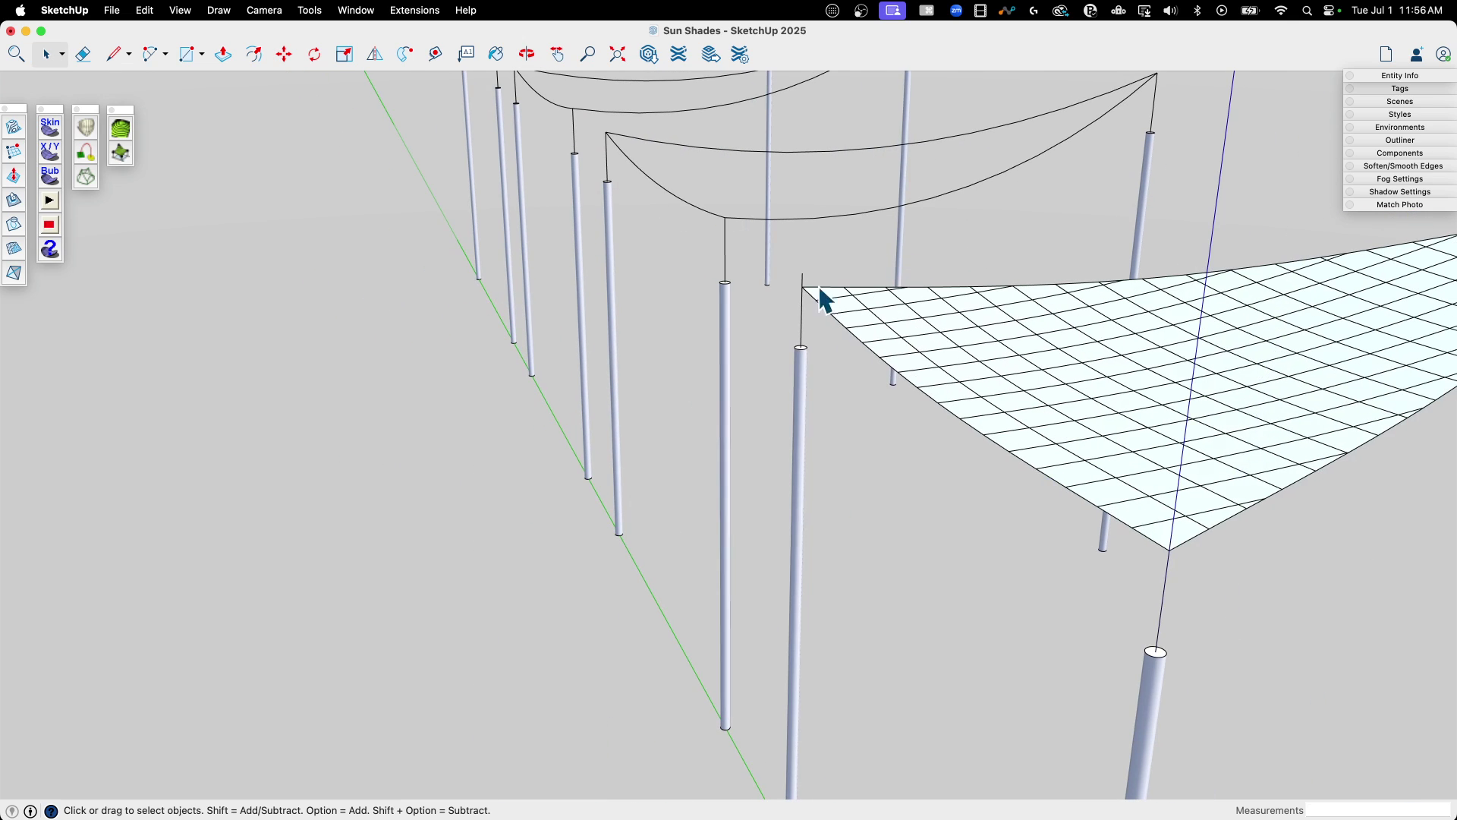
scroll(827, 353, "down", 6)
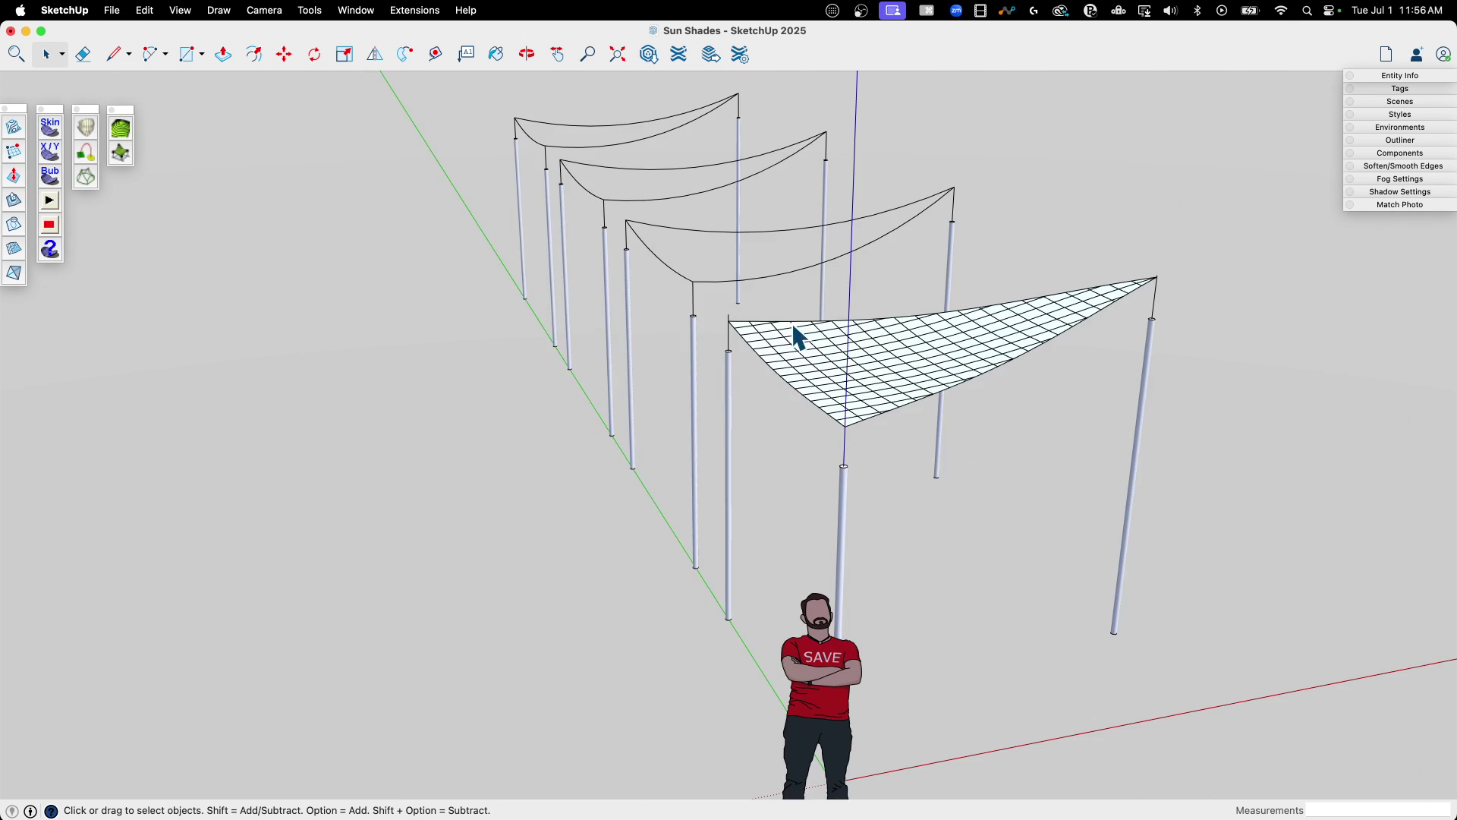
scroll(1154, 293, "up", 4)
middle_click_drag(1155, 293, 1014, 245)
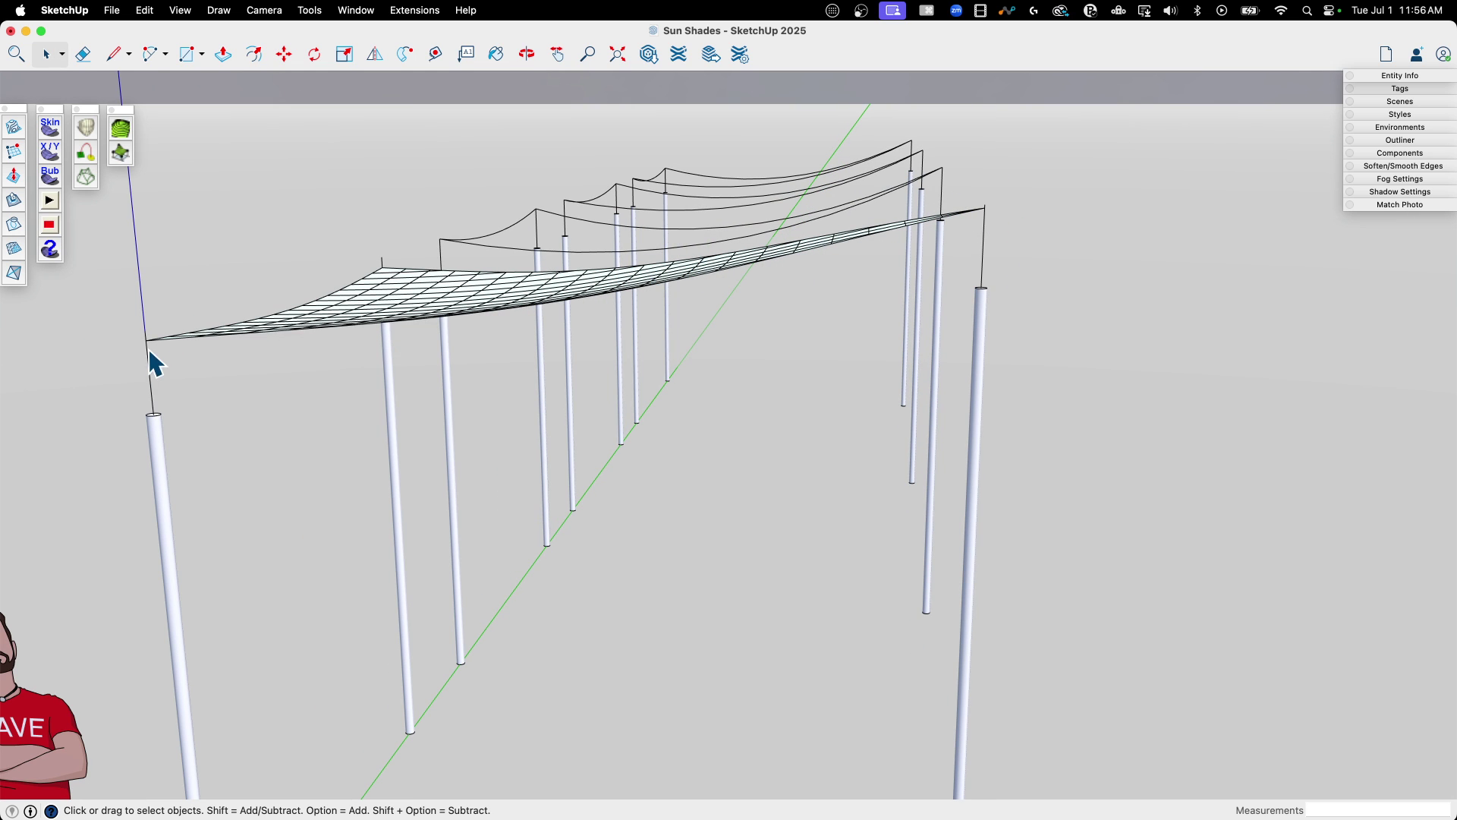
middle_click_drag(908, 385, 611, 465)
scroll(340, 409, "down", 3)
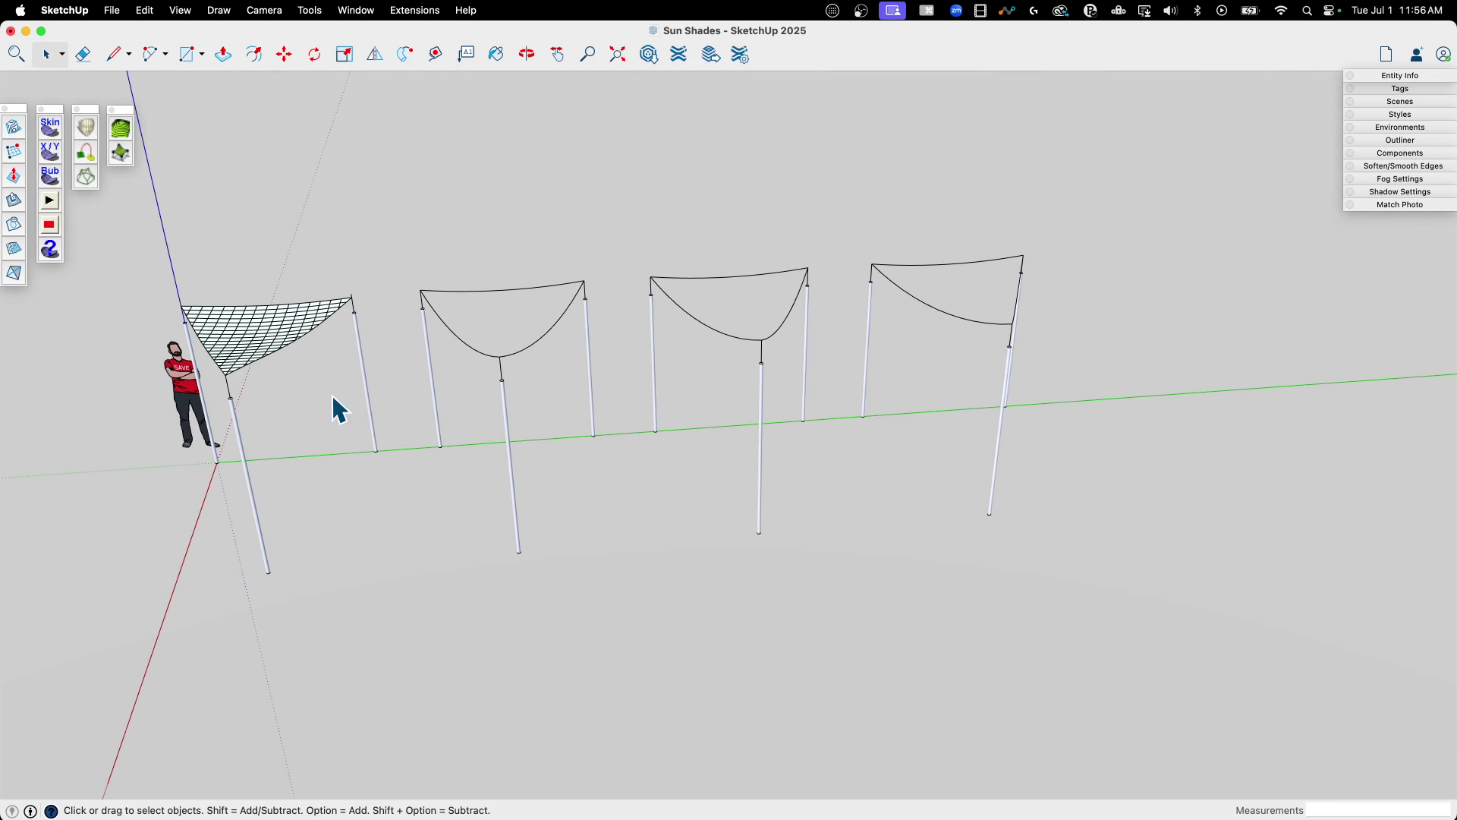
middle_click_drag(287, 352, 192, 342)
scroll(355, 258, "up", 5)
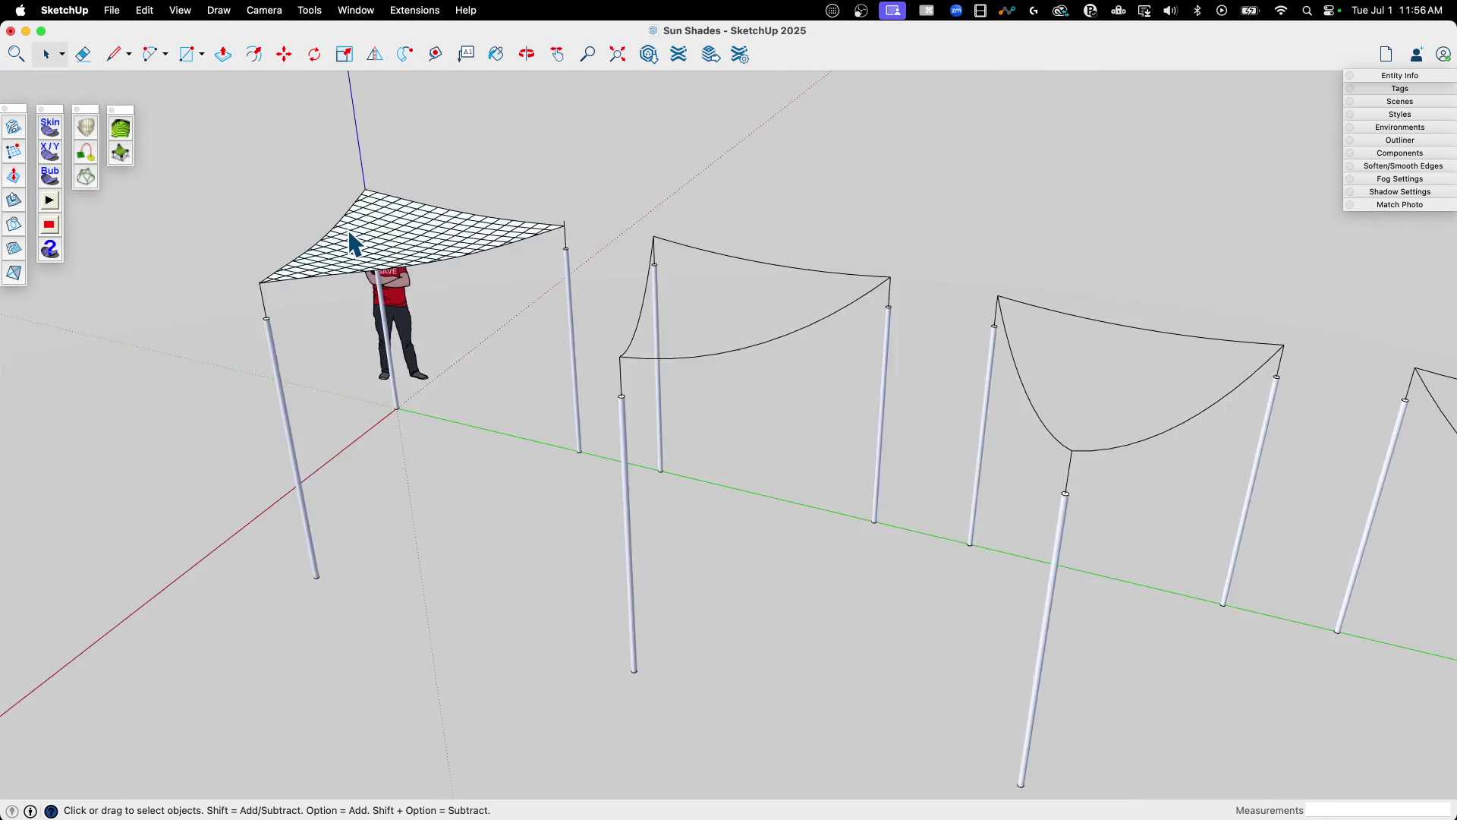
middle_click_drag(355, 258, 549, 294)
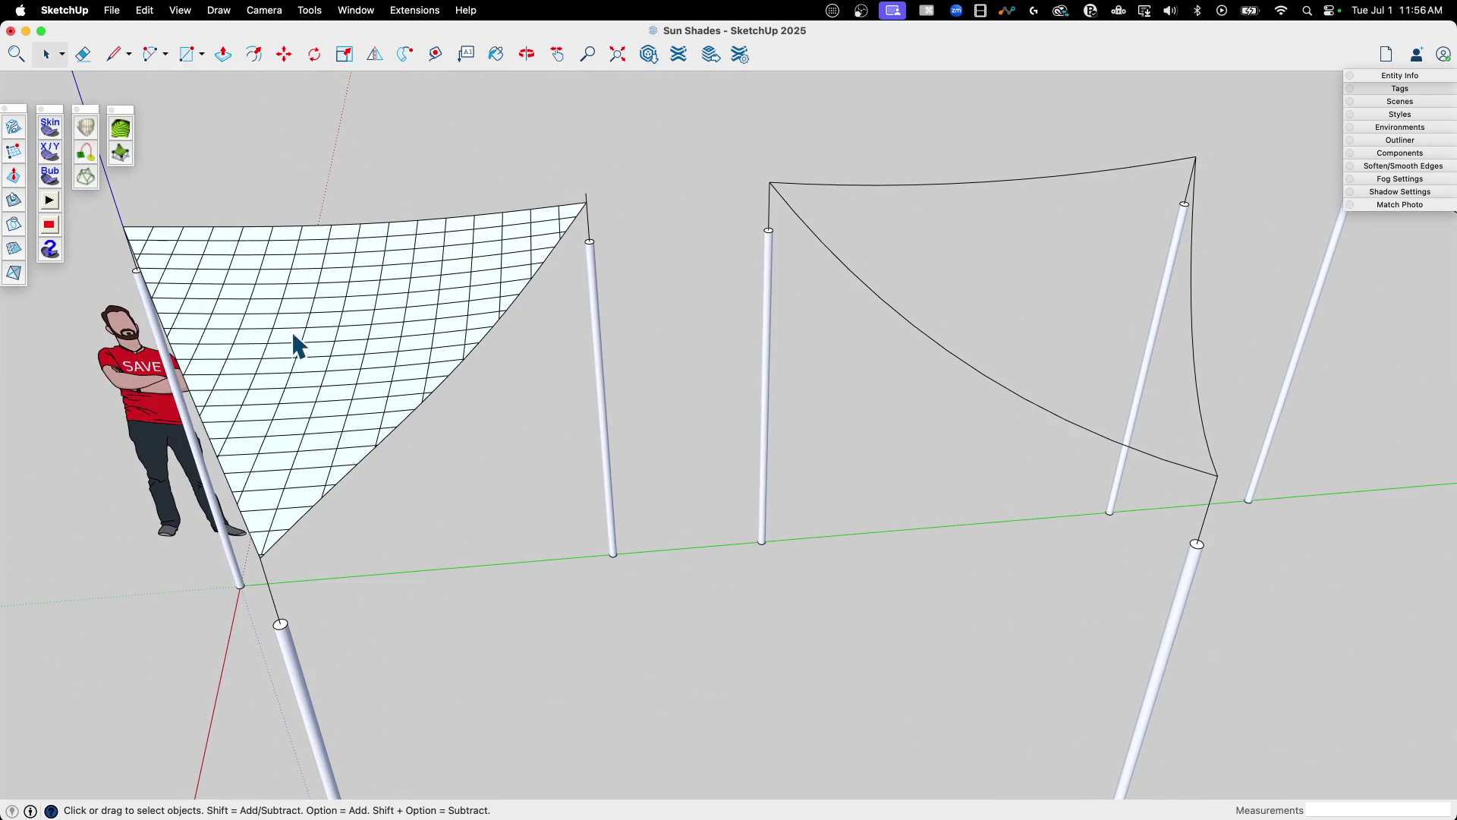
middle_click_drag(295, 513, 423, 319)
scroll(353, 312, "down", 2)
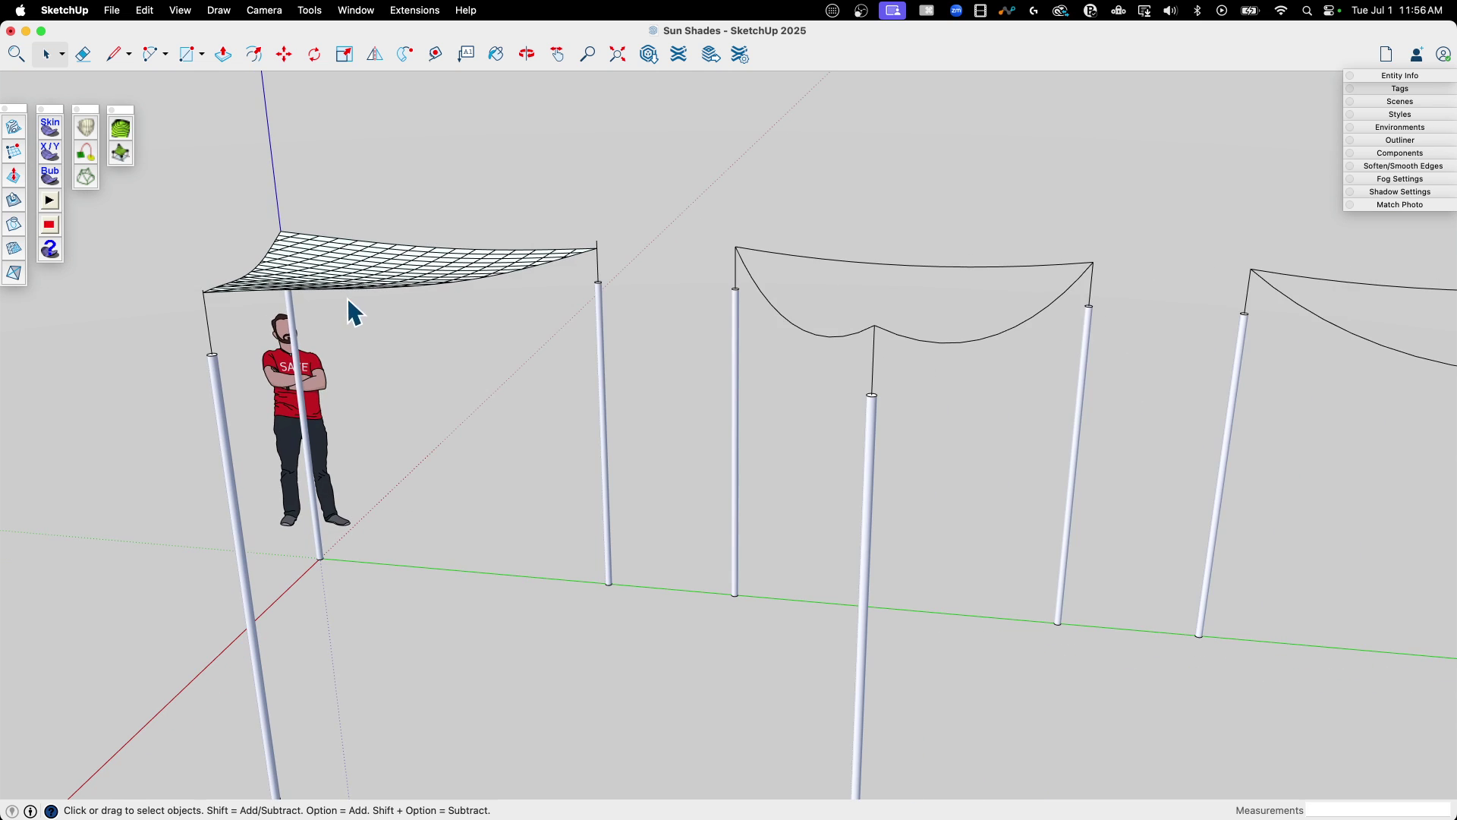
scroll(418, 393, "down", 2)
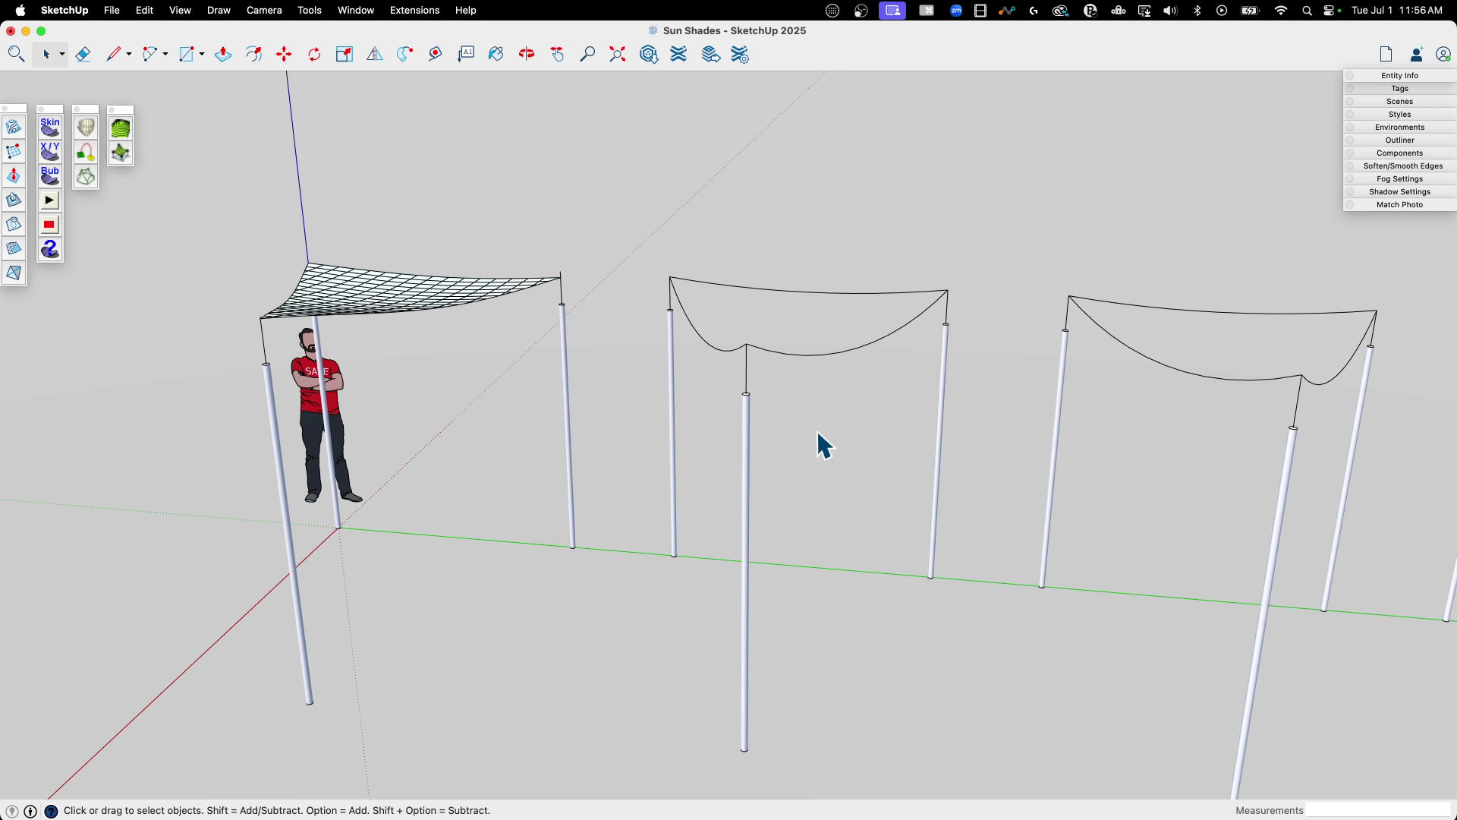
Select the second shade's cable curves and launch Soap Skin on them
middle_click_drag(824, 446, 829, 499)
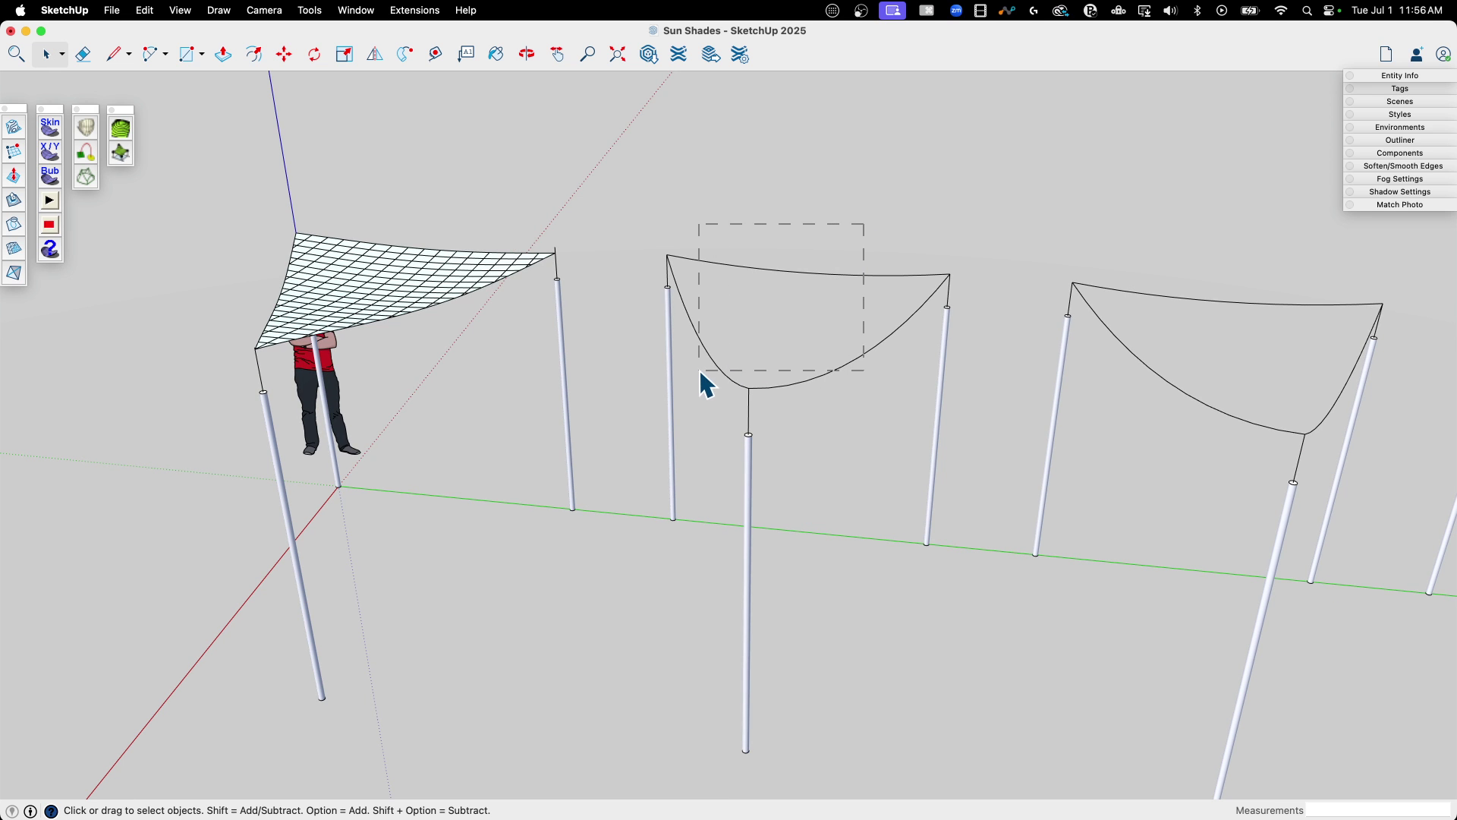
left_click_drag(699, 372, 699, 372)
middle_click_drag(830, 472, 723, 271)
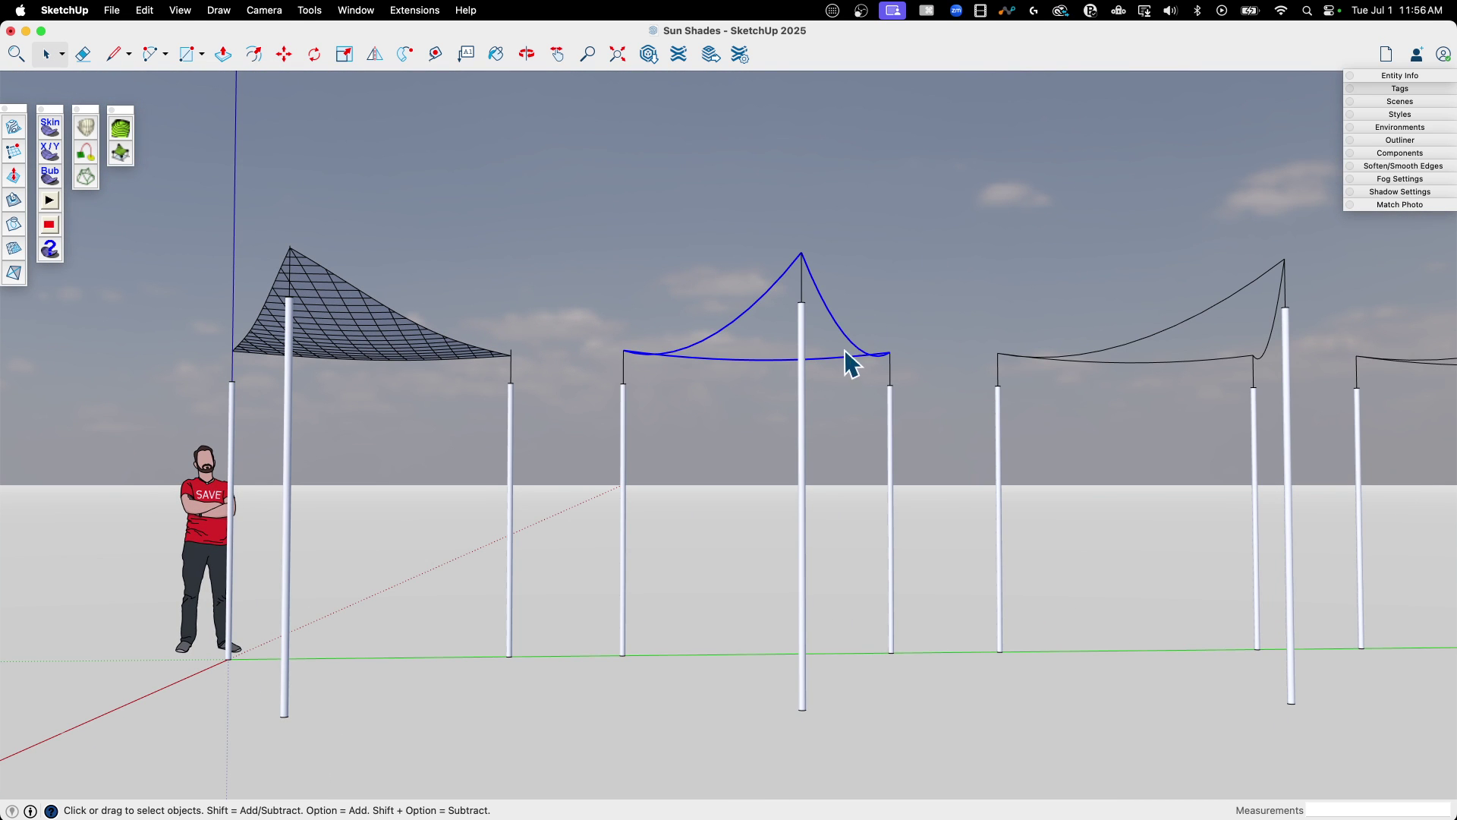
middle_click_drag(799, 340, 865, 357)
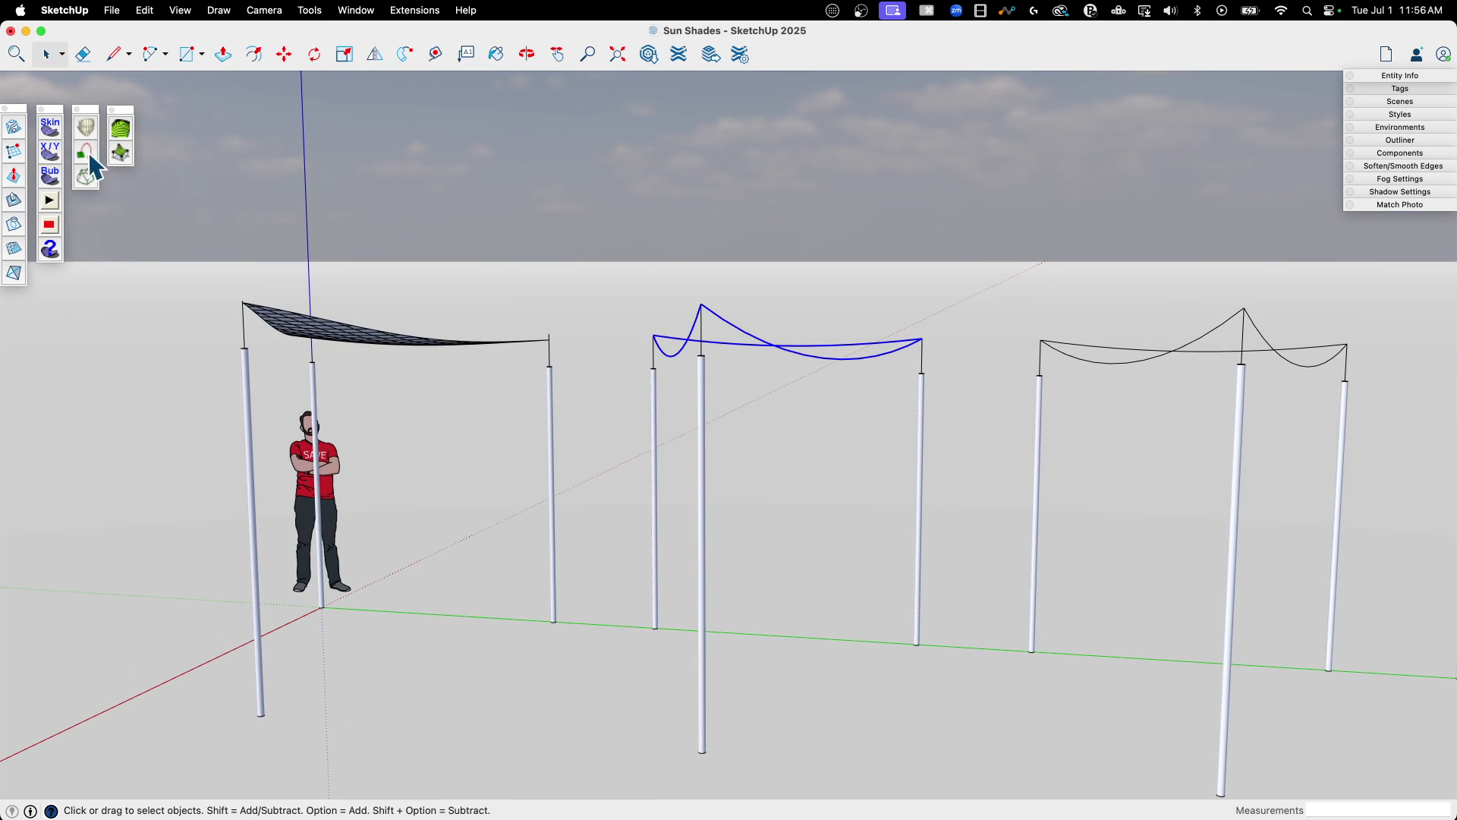
left_click(47, 131)
middle_click_drag(701, 261, 685, 327)
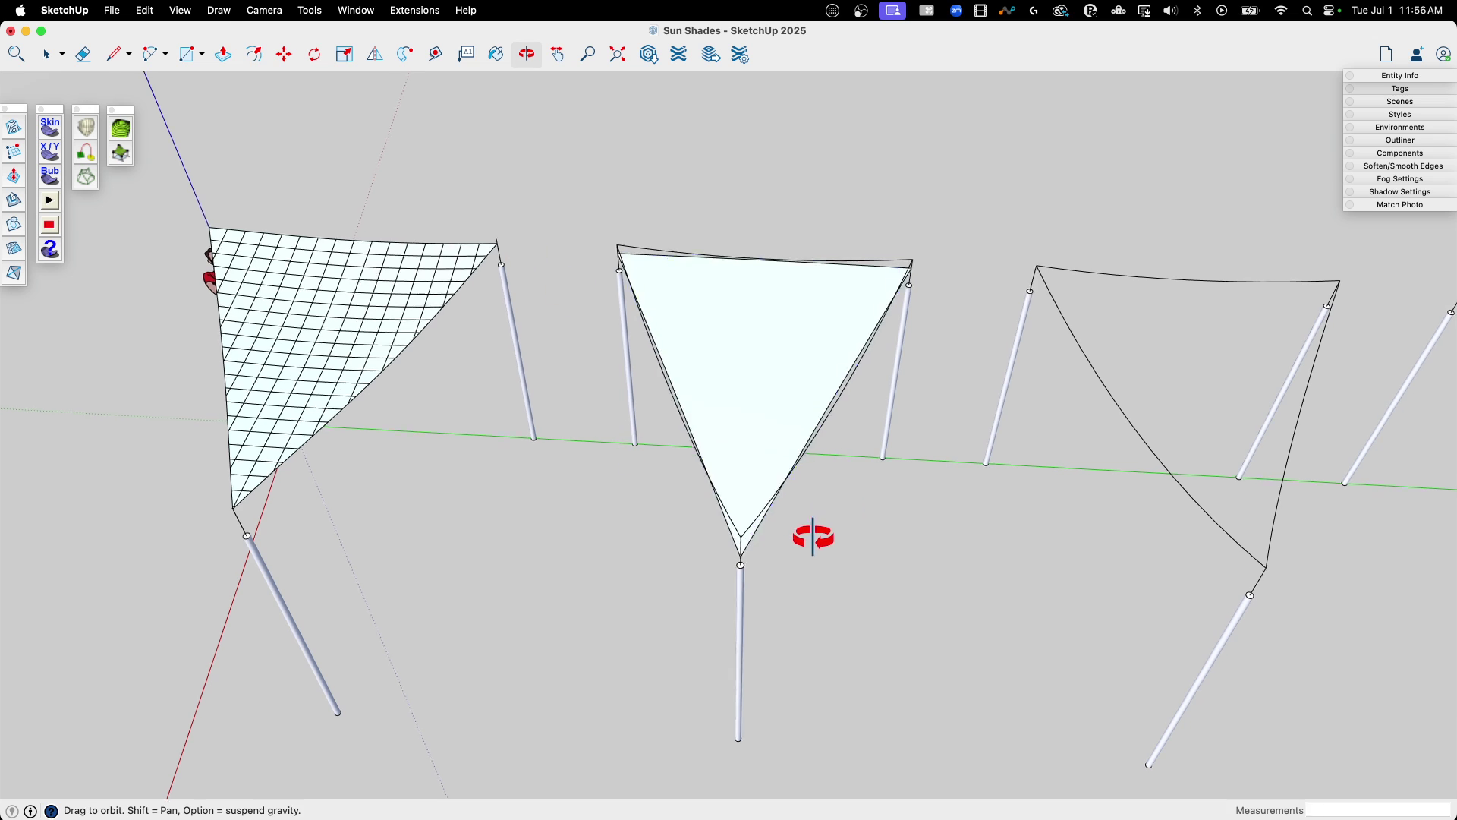
middle_click_drag(807, 531, 470, 383)
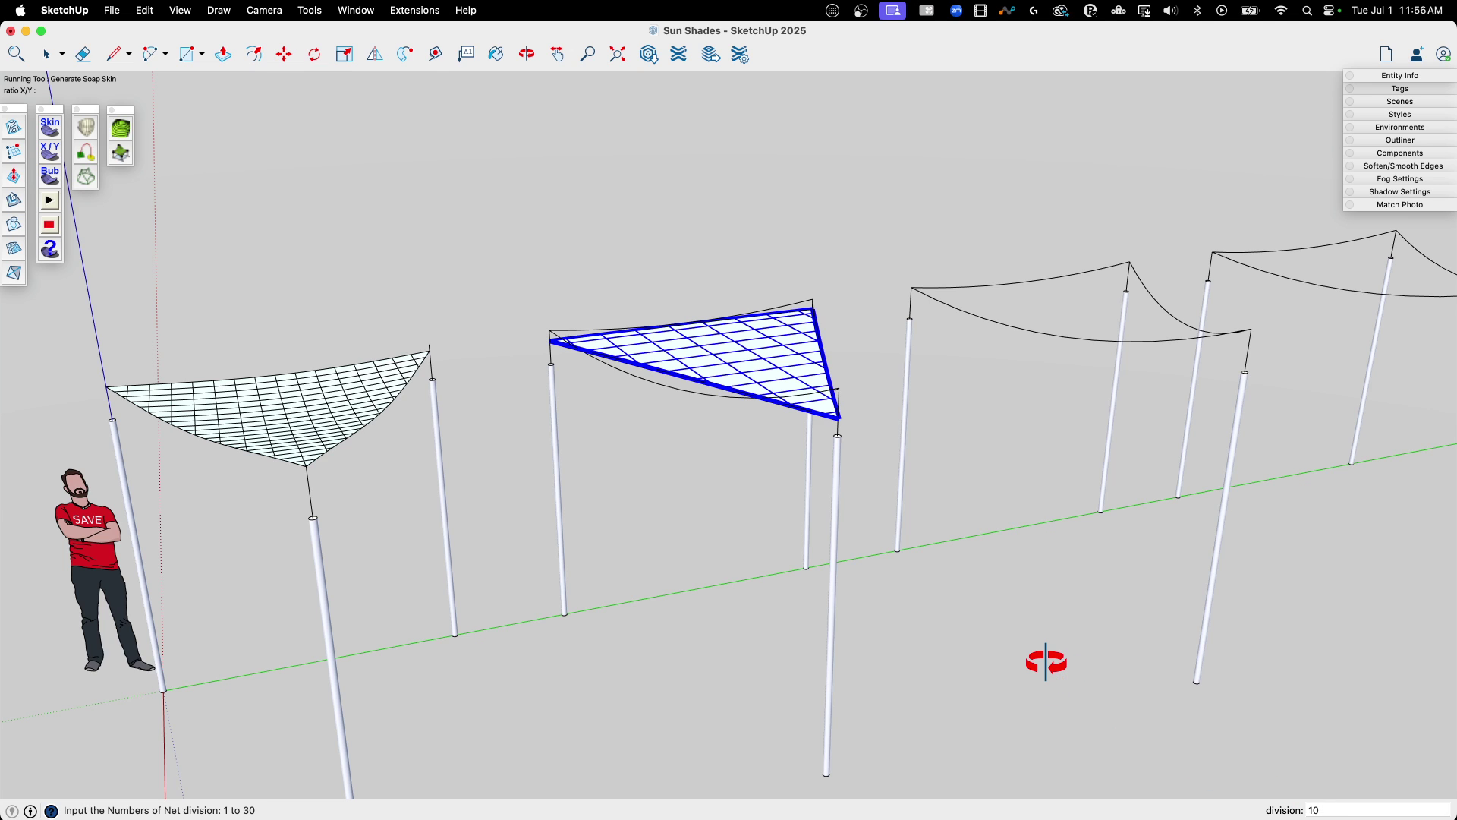
Set 20 divisions and generate the sagging soap-skin mesh, then inspect the canopy
key("Return")
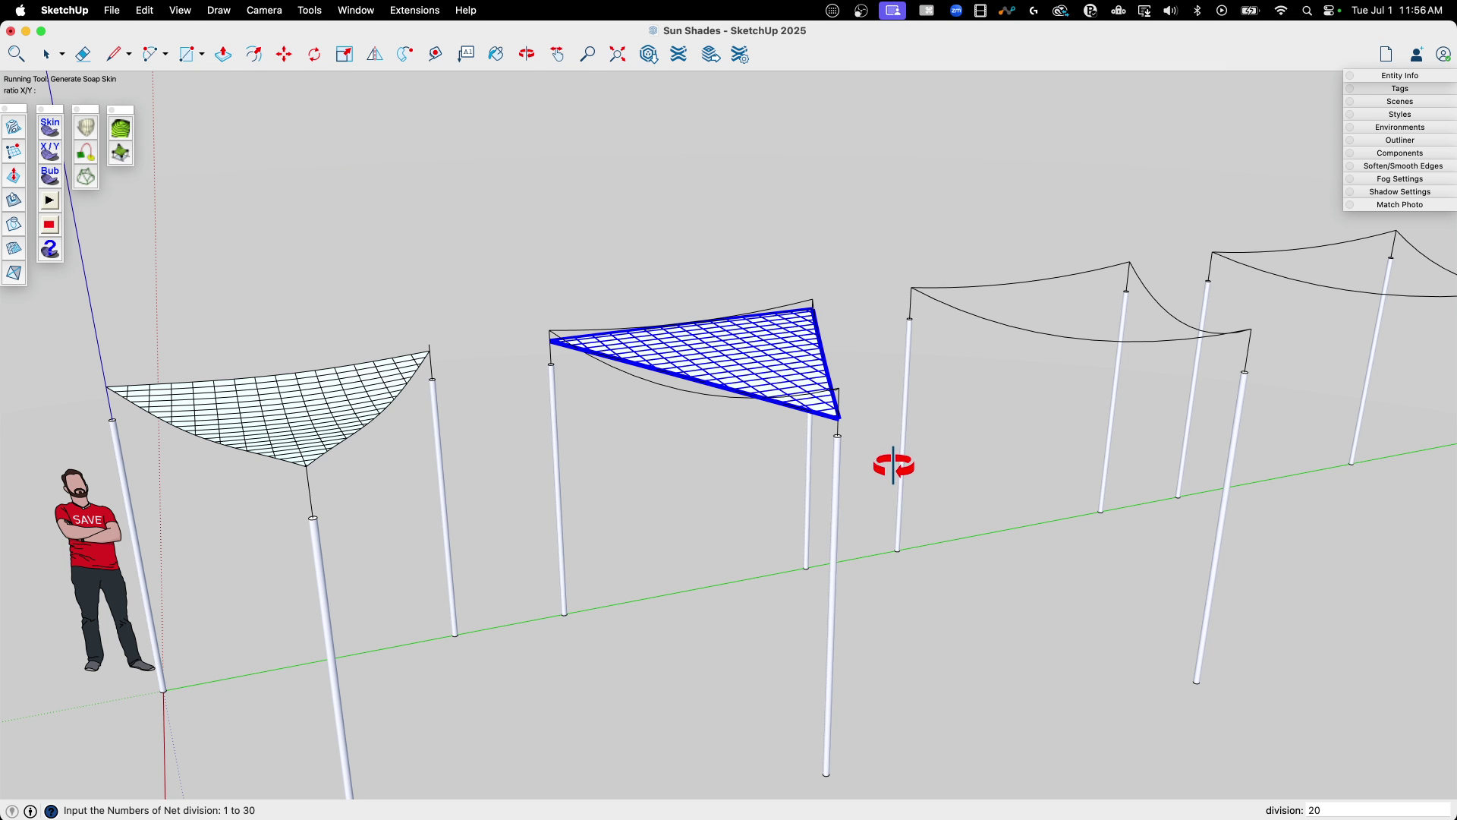
middle_click_drag(893, 458, 590, 431)
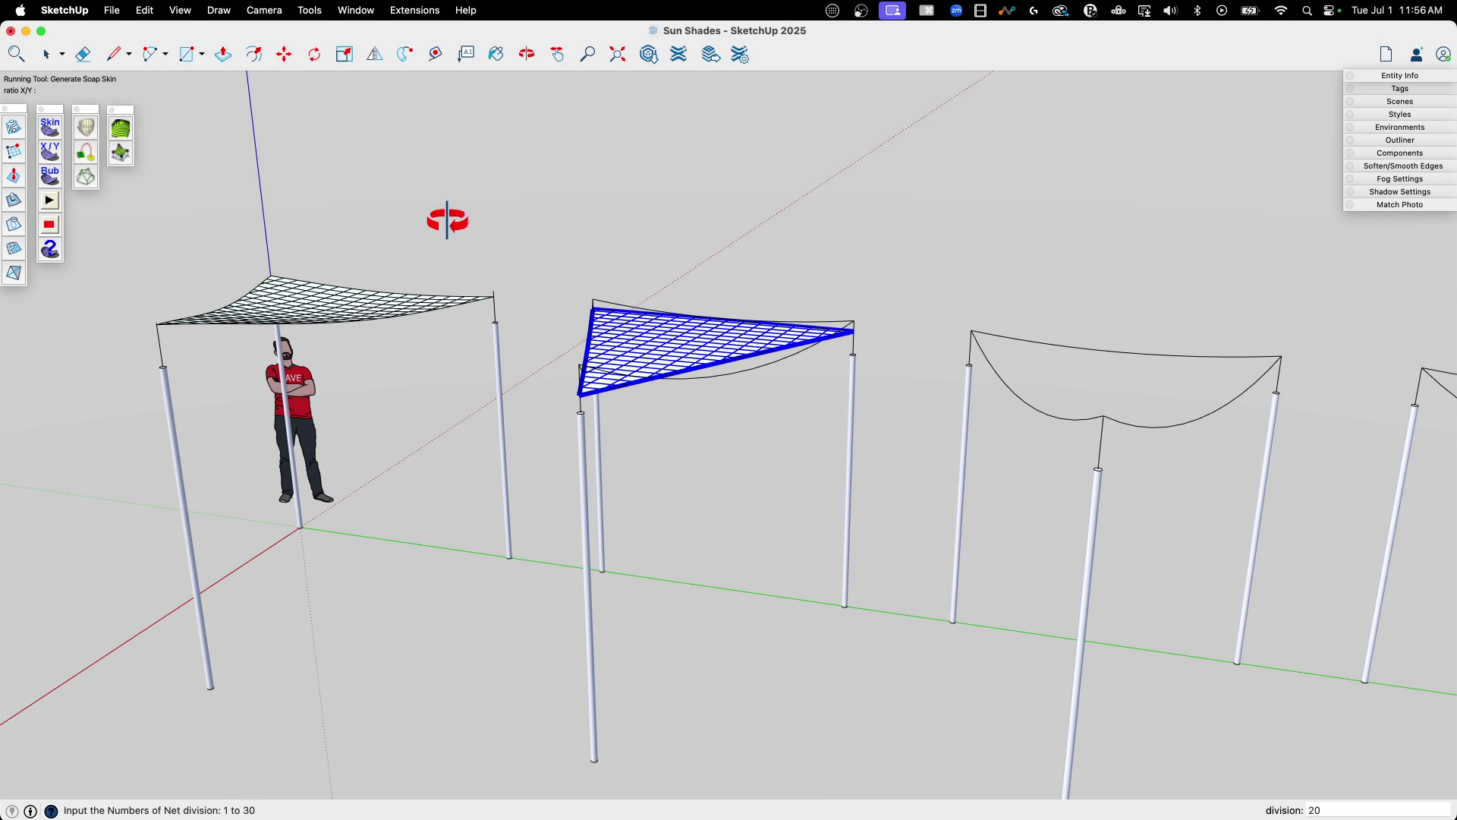
key("Return")
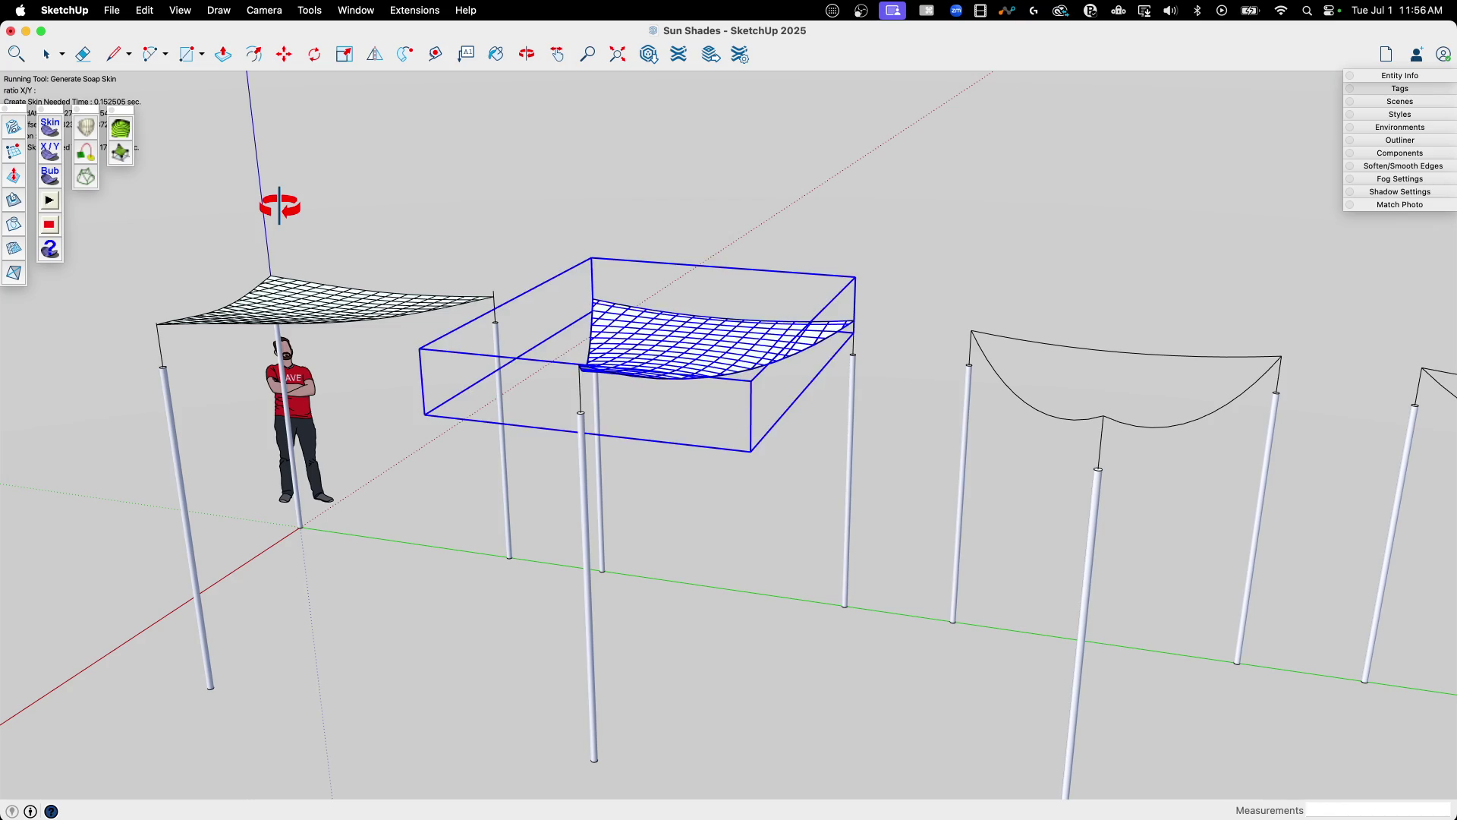
middle_click_drag(723, 434, 630, 421)
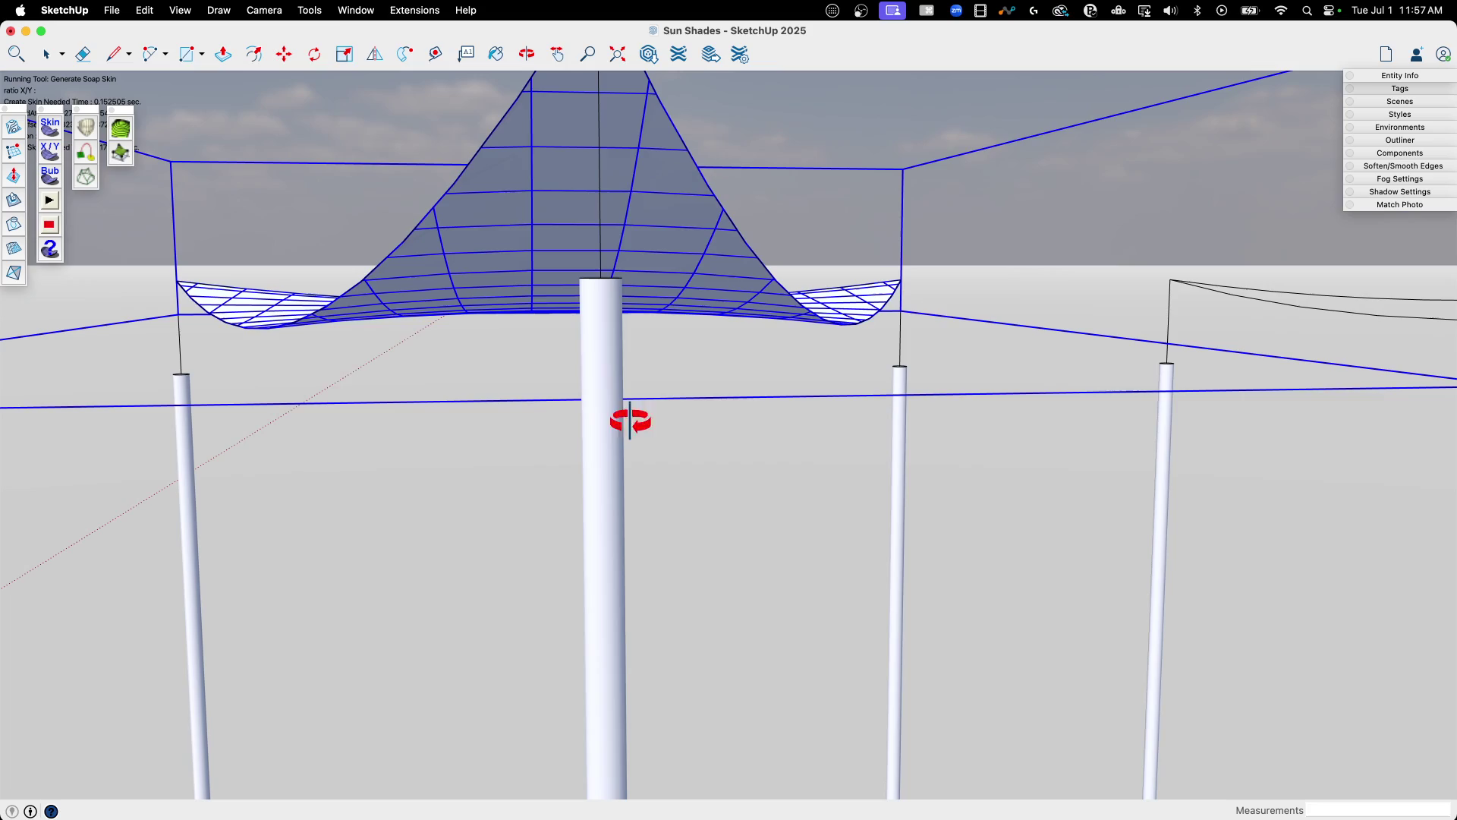
middle_click_drag(810, 371, 384, 346)
middle_click_drag(670, 290, 544, 397)
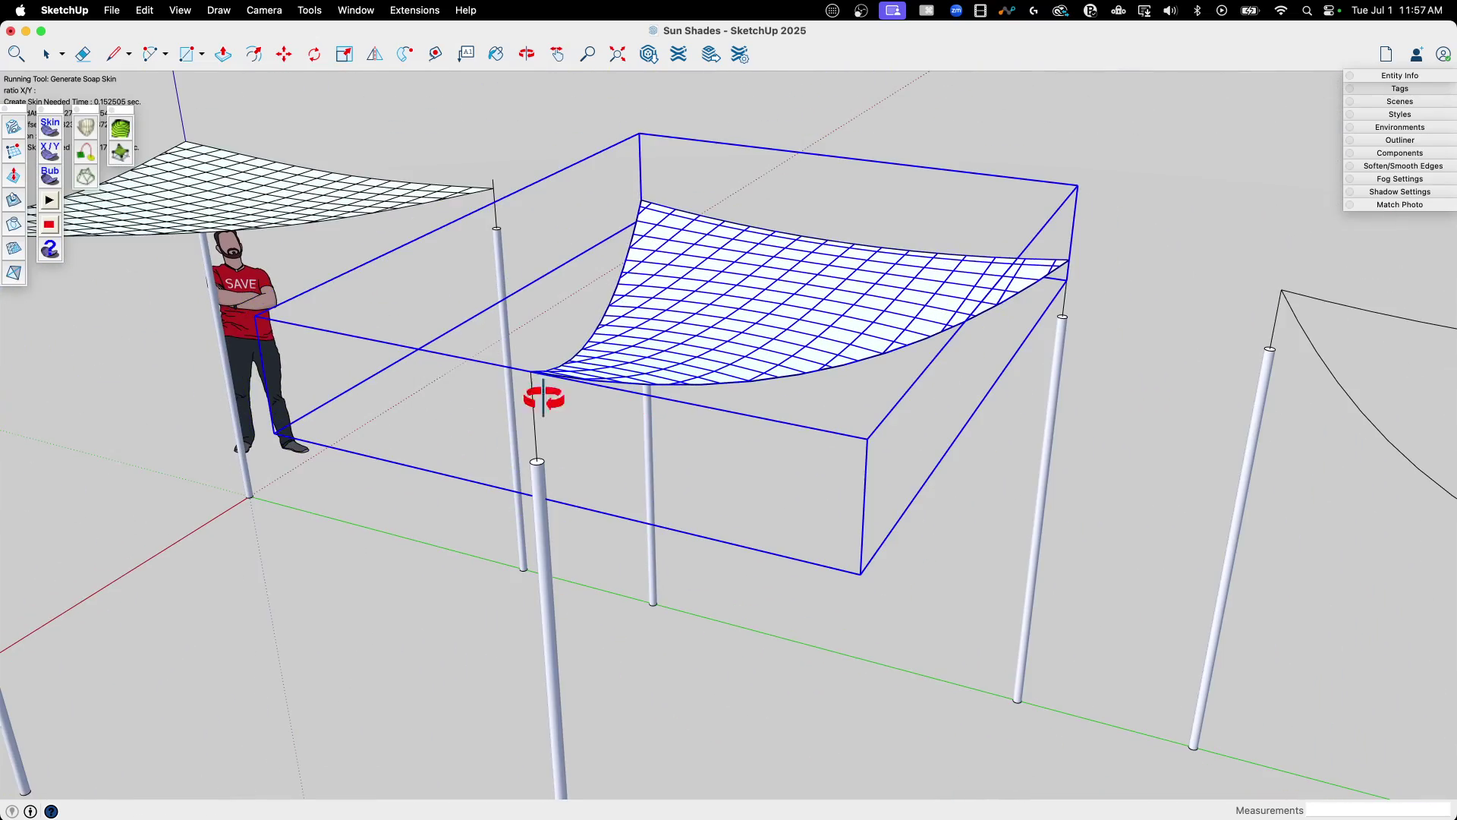
Run Soap Bubble on the skin, previewing pressures 100, -100 and 20
left_click(52, 176)
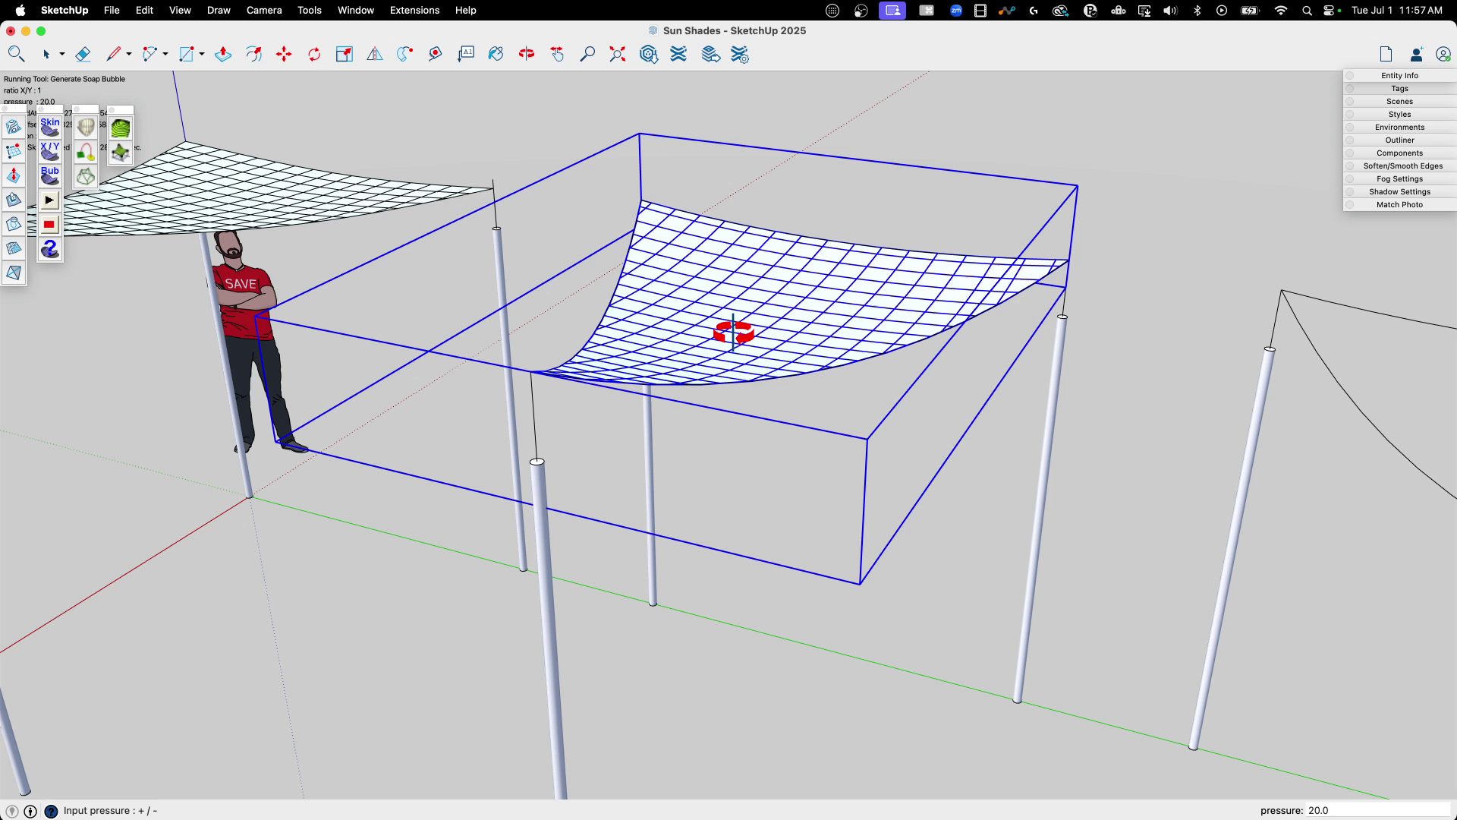
middle_click_drag(737, 332, 605, 286)
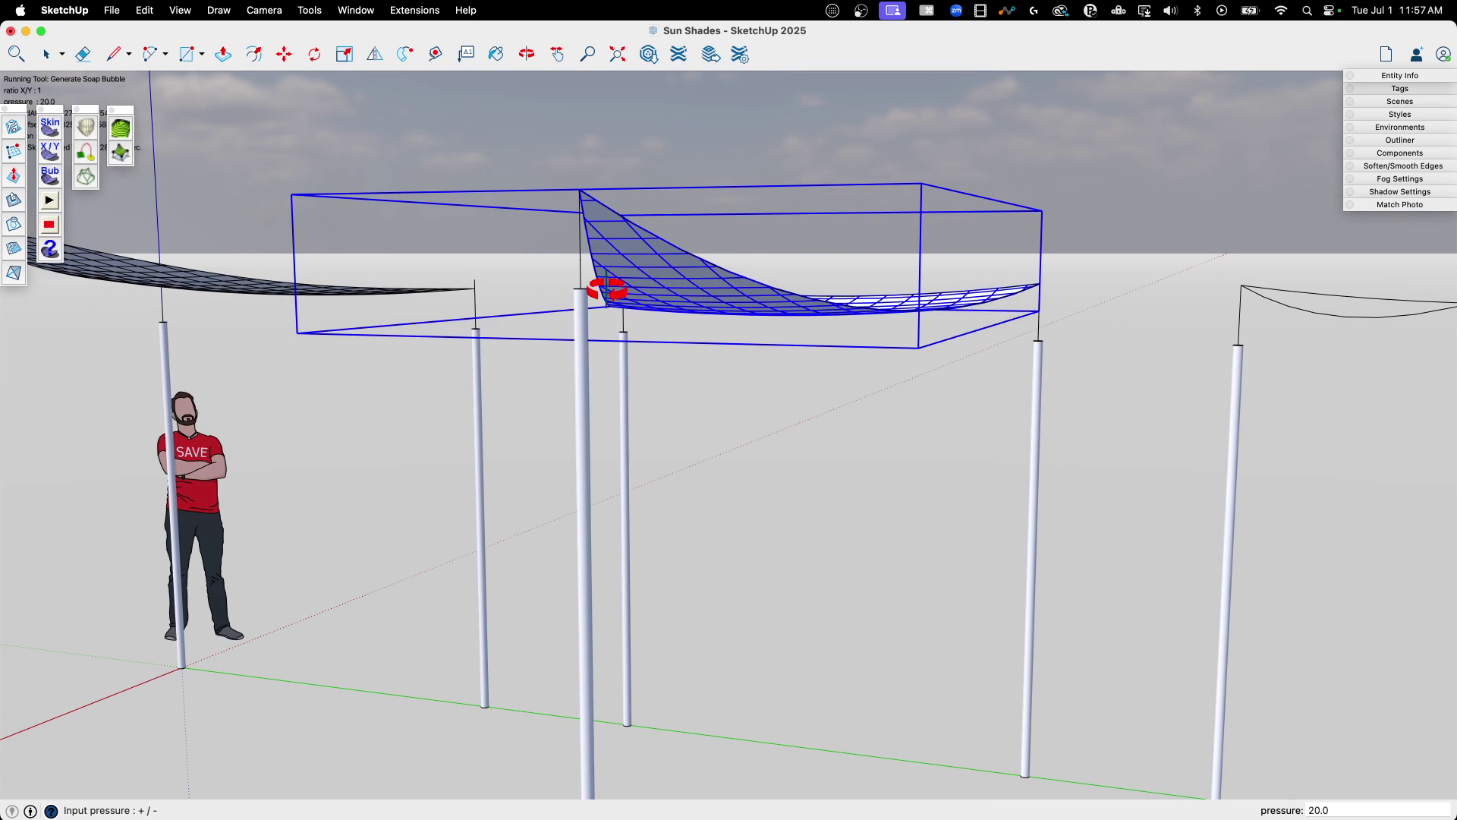
middle_click_drag(810, 384, 751, 465)
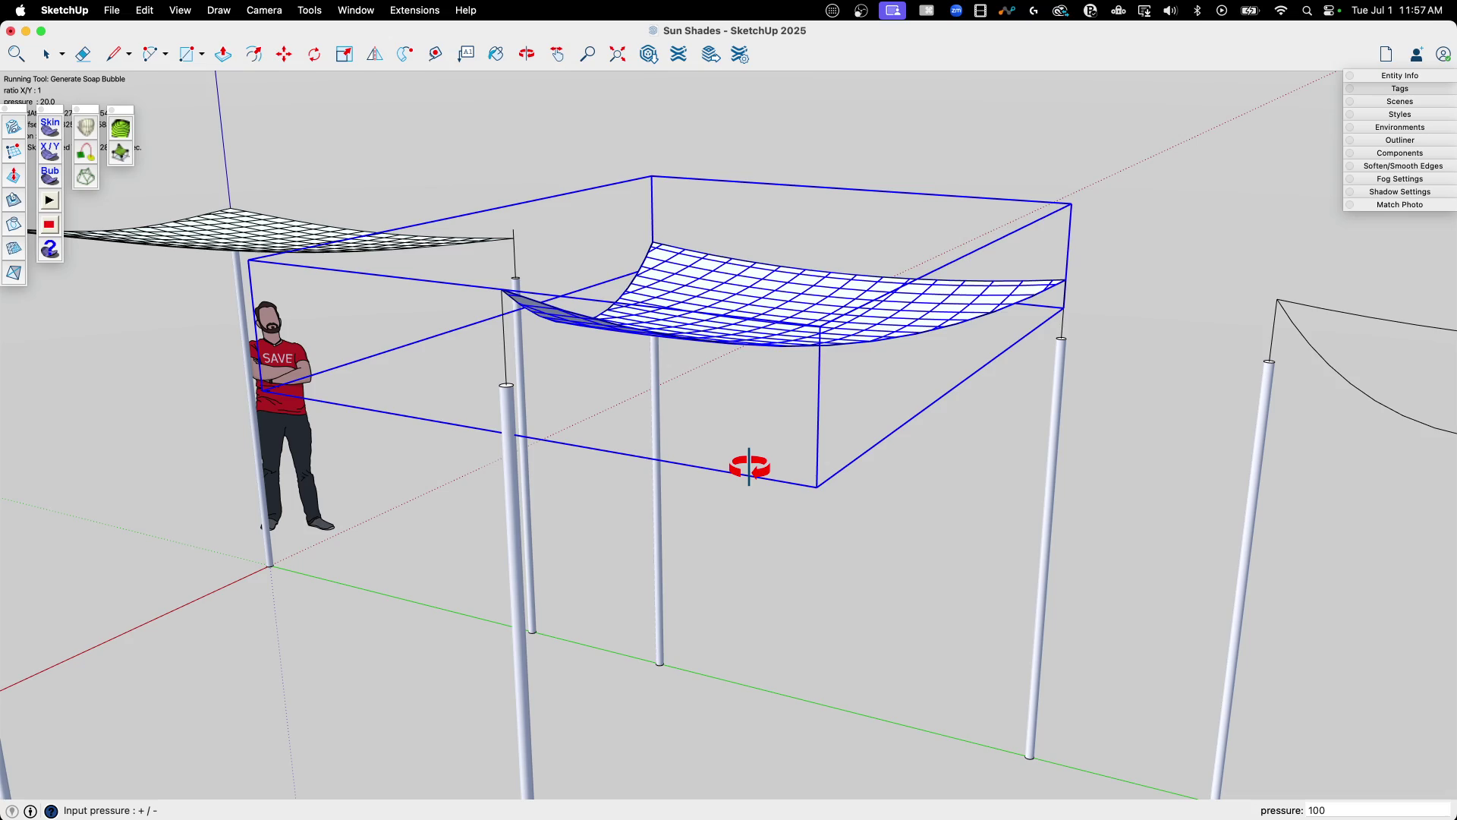
mouse_move(855, 589)
middle_mouse_down()
mouse_move(602, 384)
mouse_move(310, 475)
middle_mouse_up()
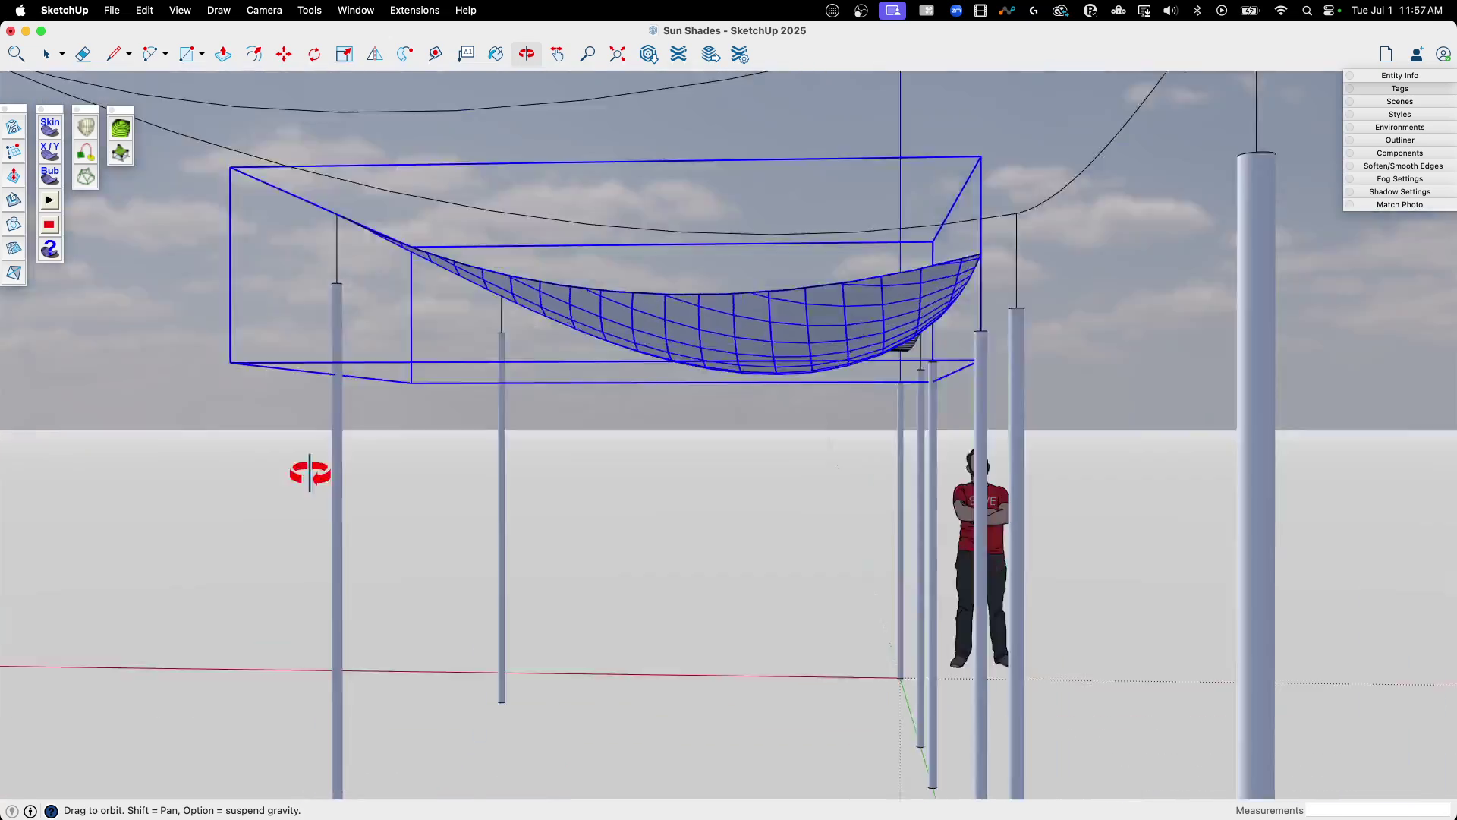
left_click_drag(309, 474, 433, 410)
left_click_drag(432, 254, 906, 351)
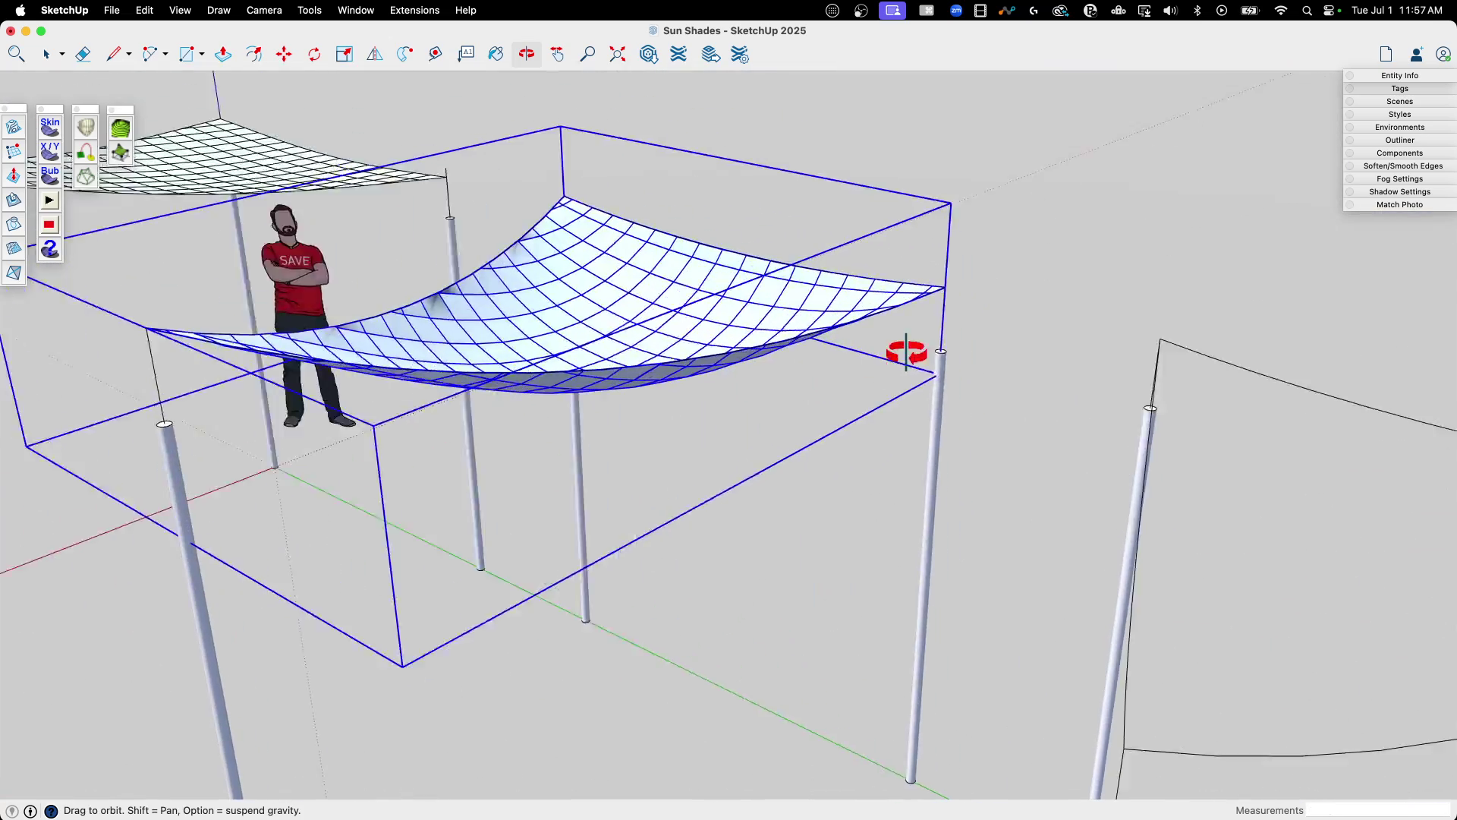
middle_click_drag(907, 352, 977, 333)
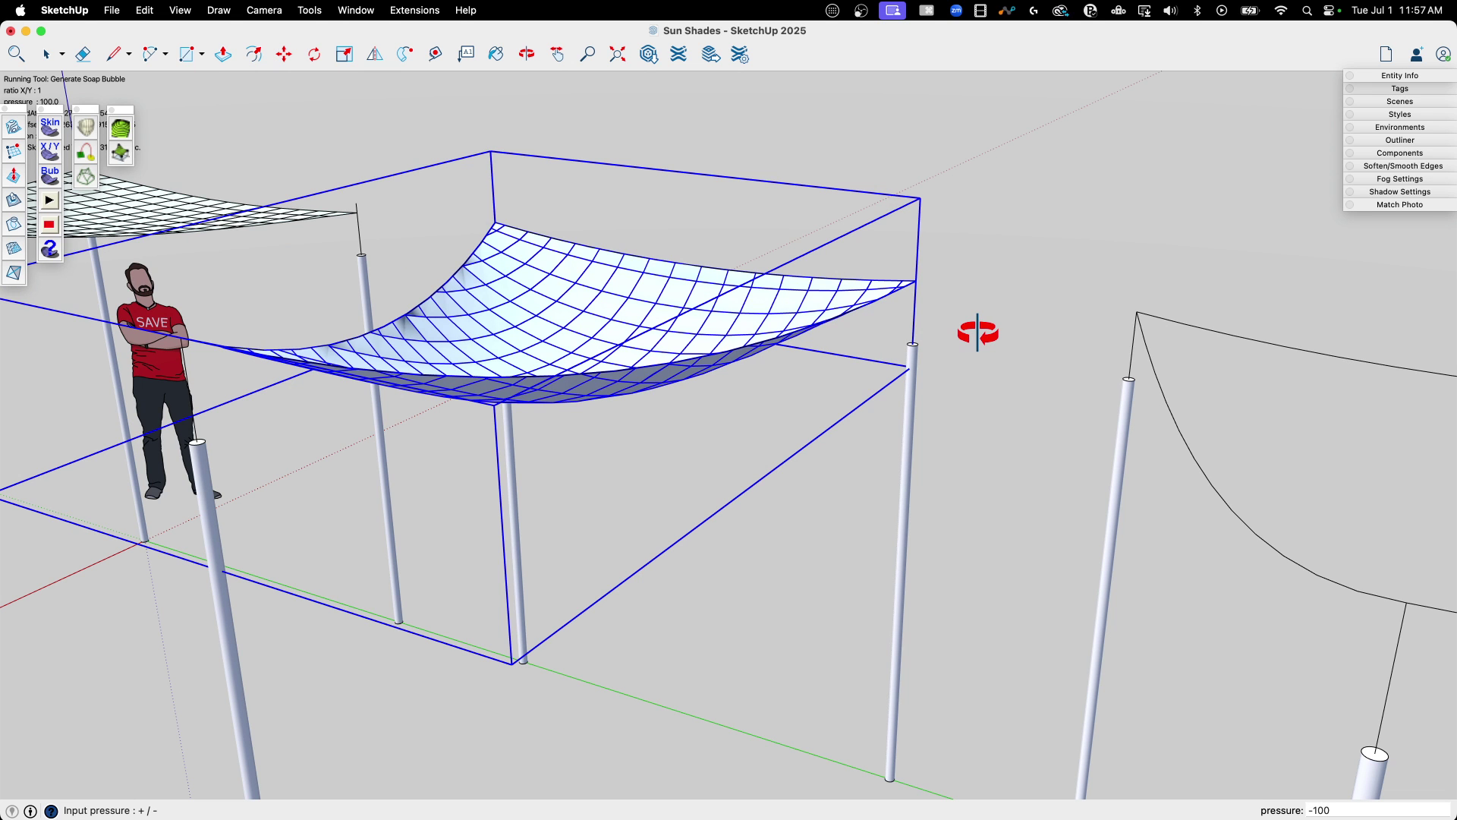
middle_click_drag(521, 144, 588, 342)
key("Return")
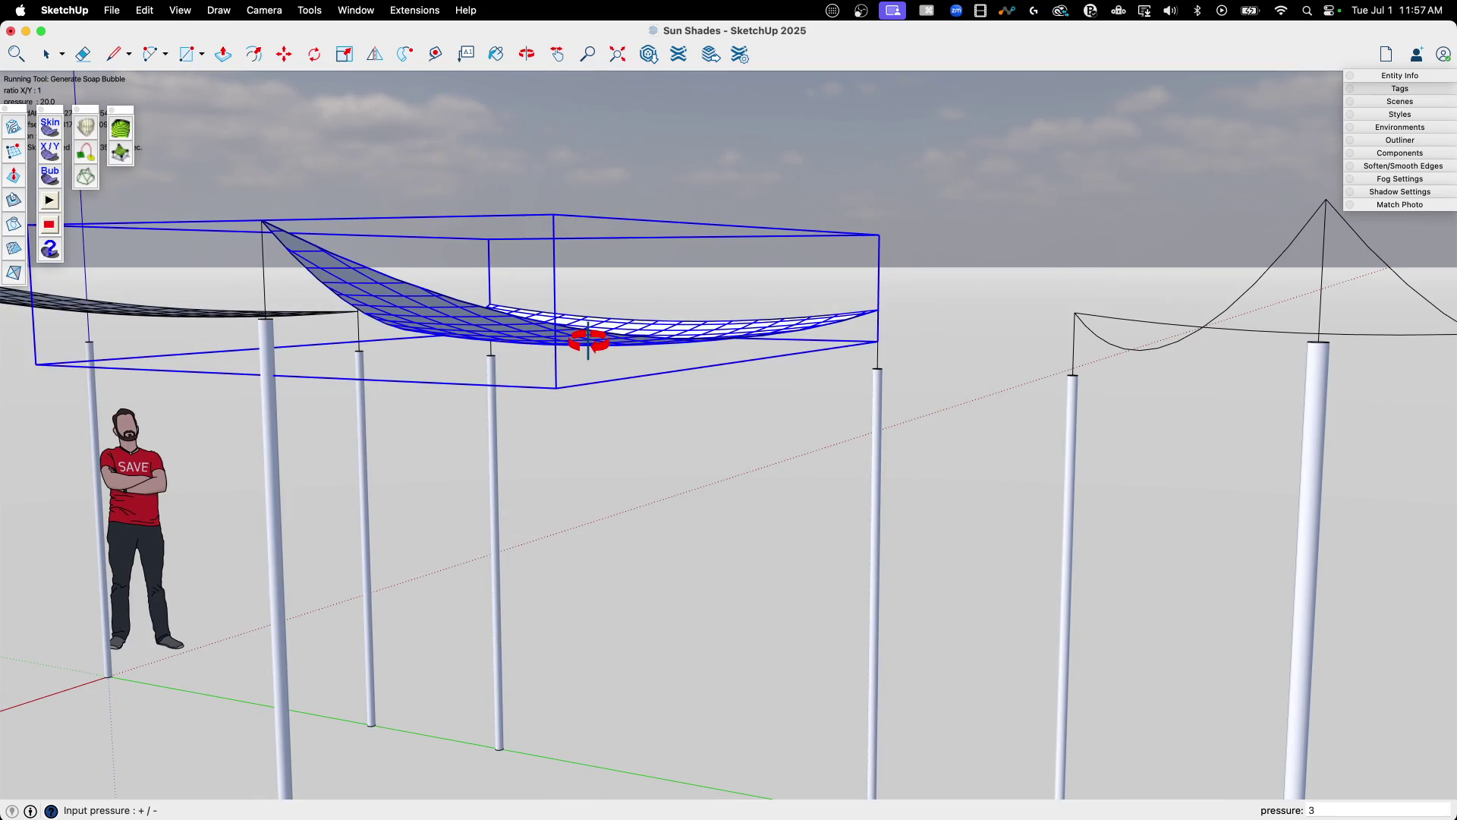
Commit a bubble pressure of 30 and return to the Select tool
type("30")
key("Return")
middle_click_drag(863, 283, 1122, 384)
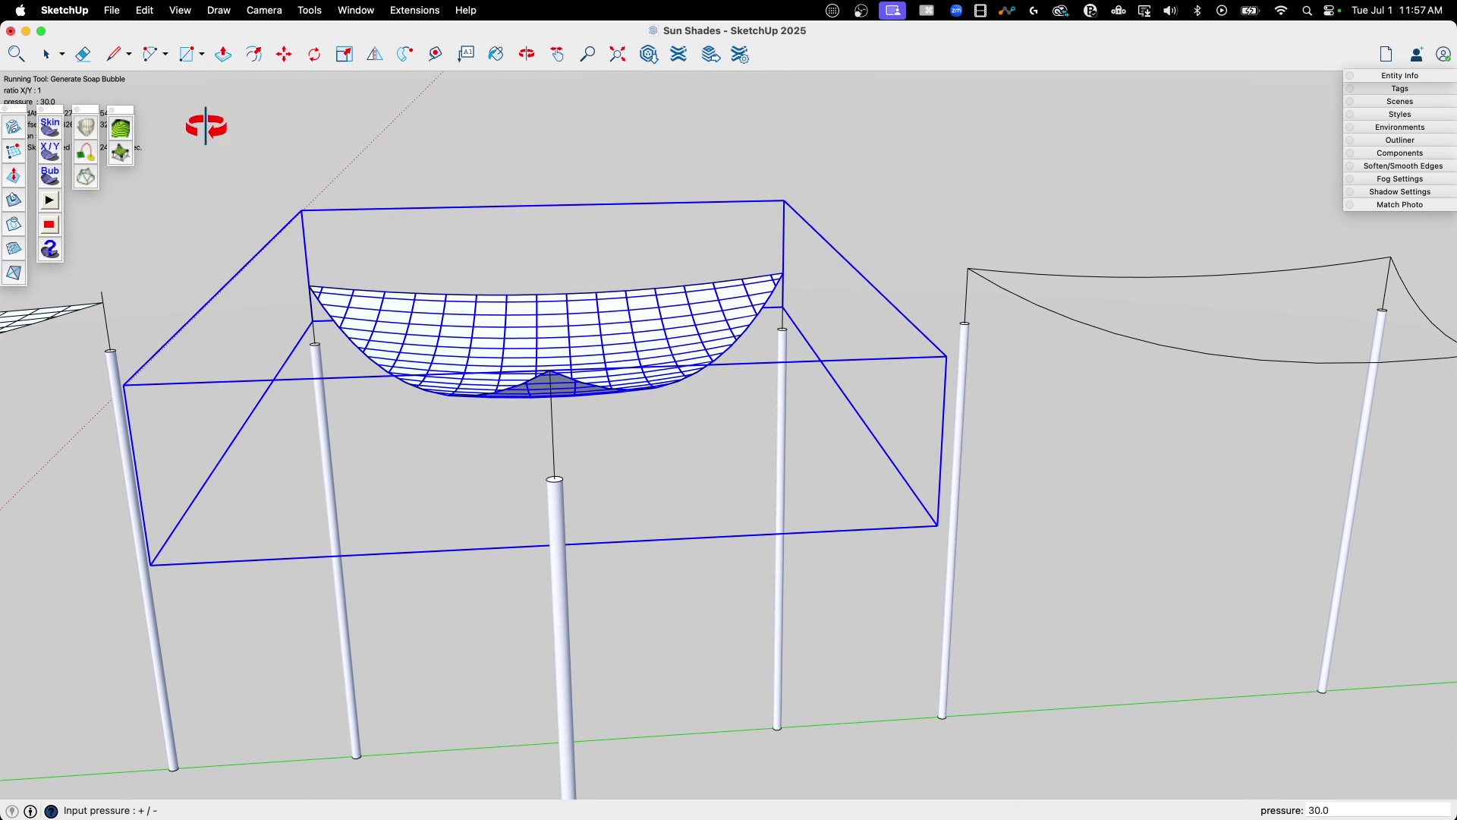
key("space")
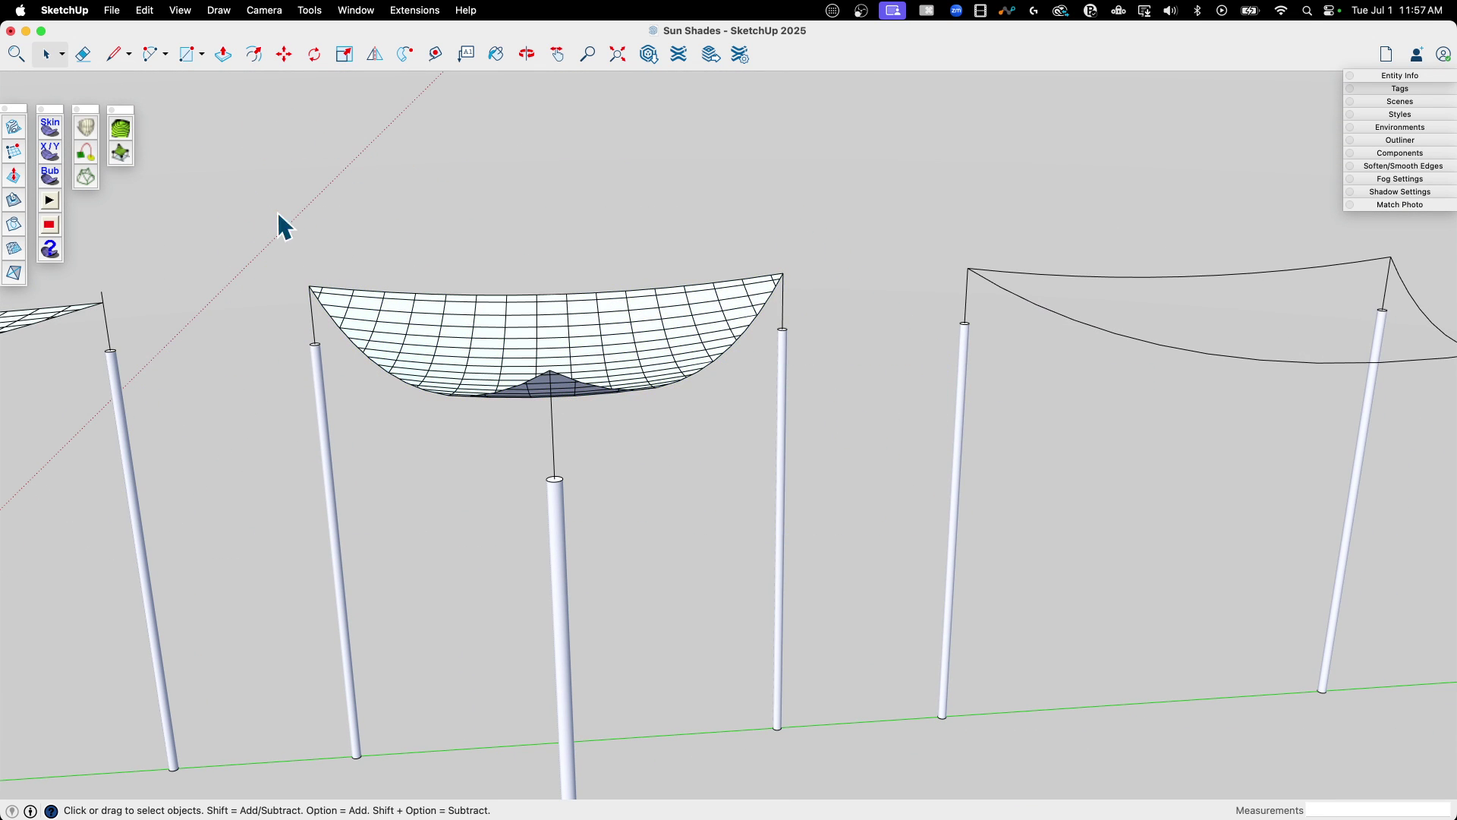
Orbit low along the row and crossing-select the third shade's edge curves
middle_click_drag(280, 228, 658, 342)
scroll(748, 394, "down", 3)
middle_click_drag(748, 394, 312, 545)
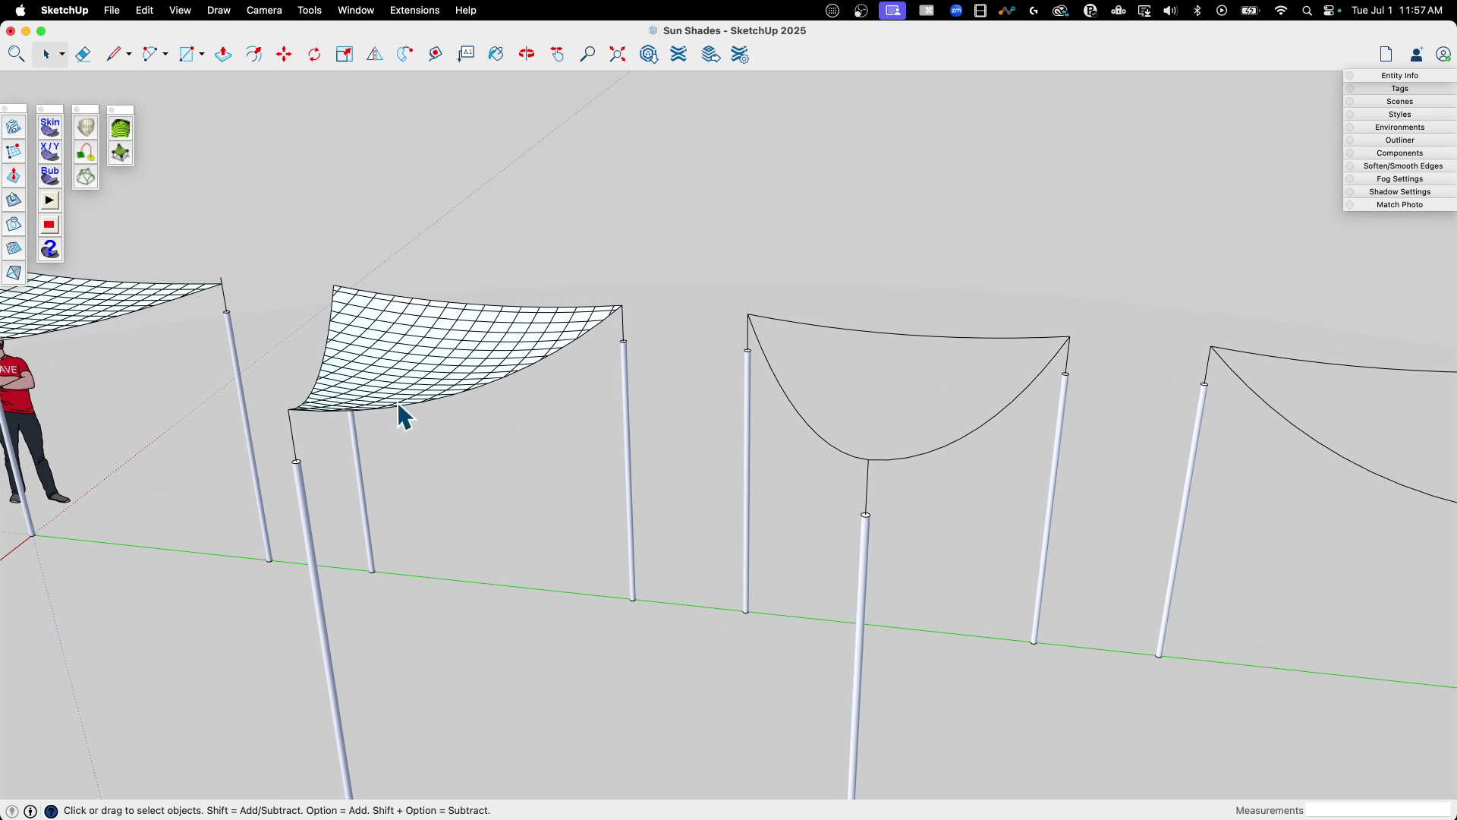
scroll(504, 417, "down", 2)
middle_click_drag(635, 527, 686, 503)
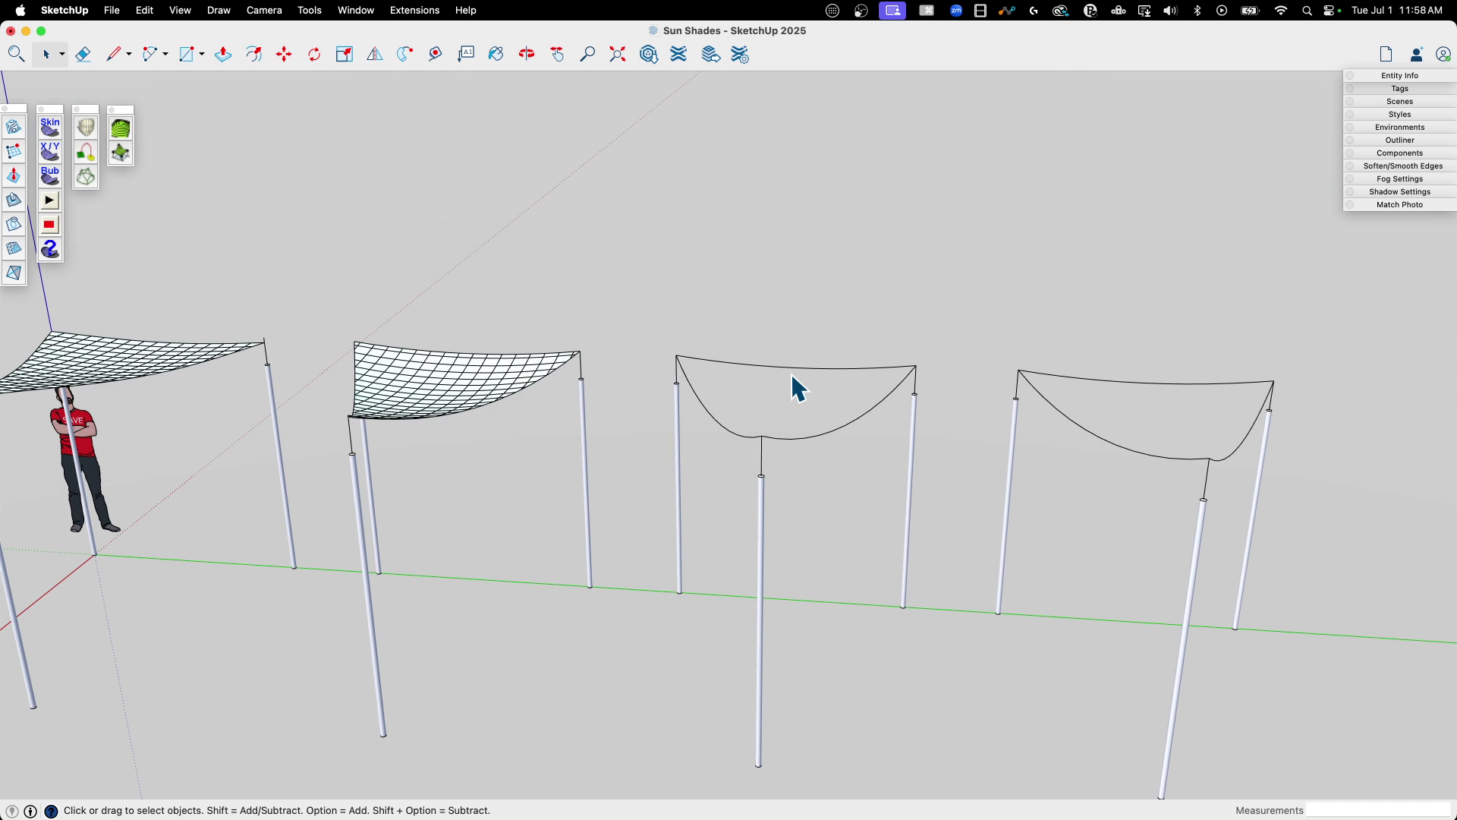
middle_click_drag(767, 581, 840, 349)
left_click_drag(841, 343, 712, 430)
middle_click_drag(894, 504, 790, 481)
scroll(790, 481, "up", 3)
middle_click_drag(703, 520, 927, 413)
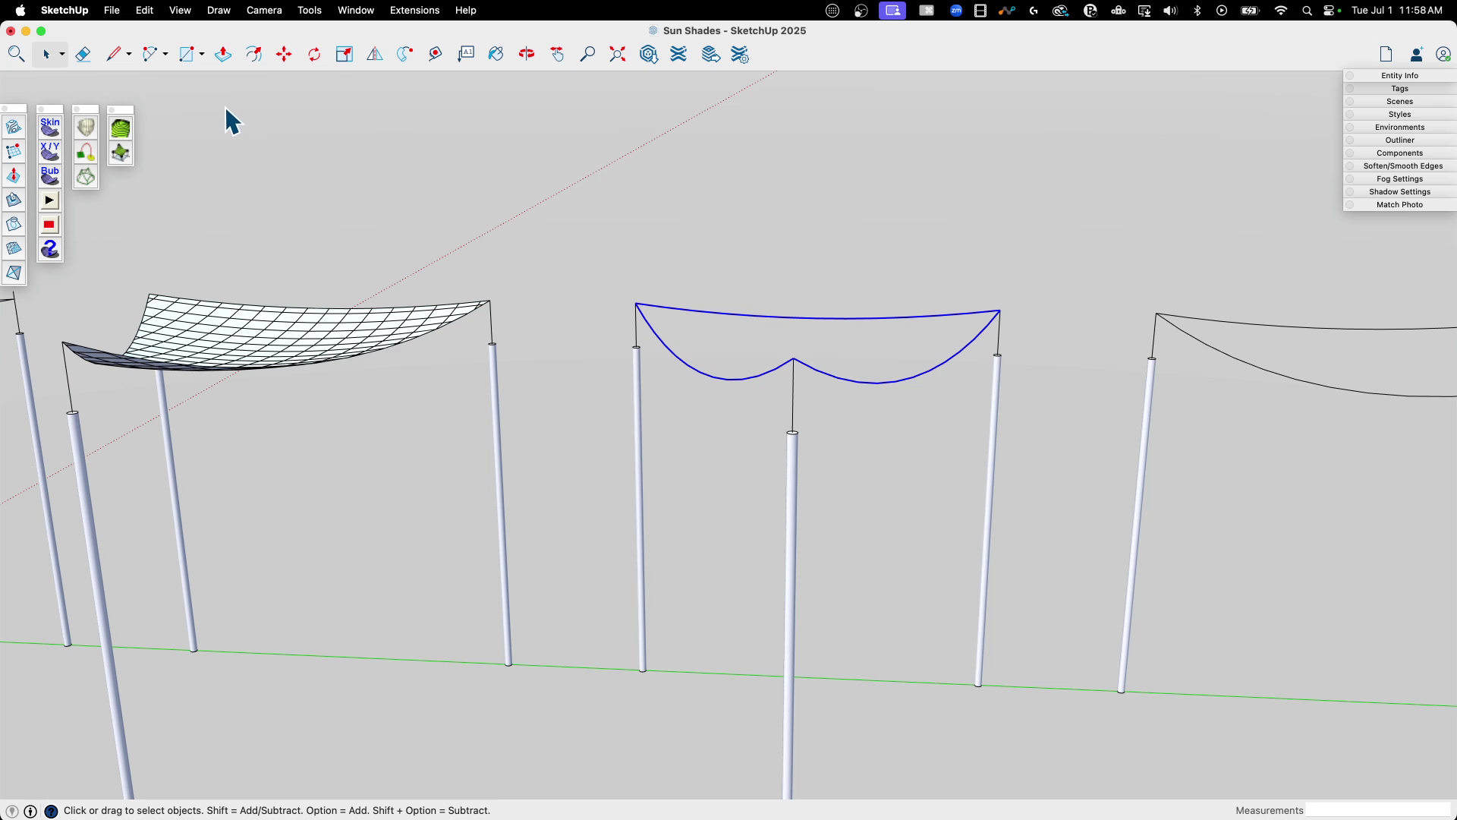
Run Curviloft Skin Contours on the selected curves and accept the generated skin
left_click(85, 178)
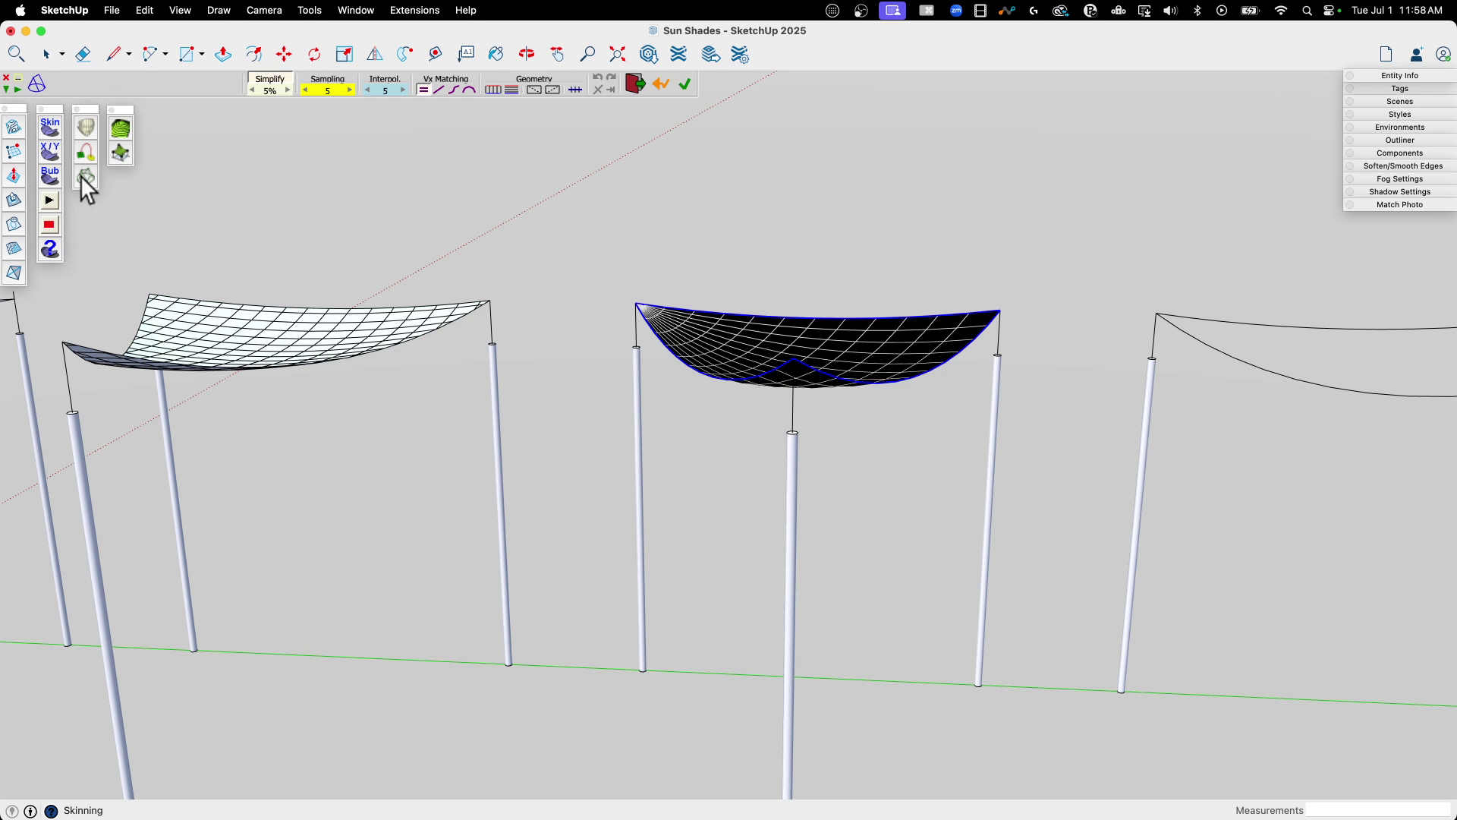
middle_click_drag(943, 471, 618, 284)
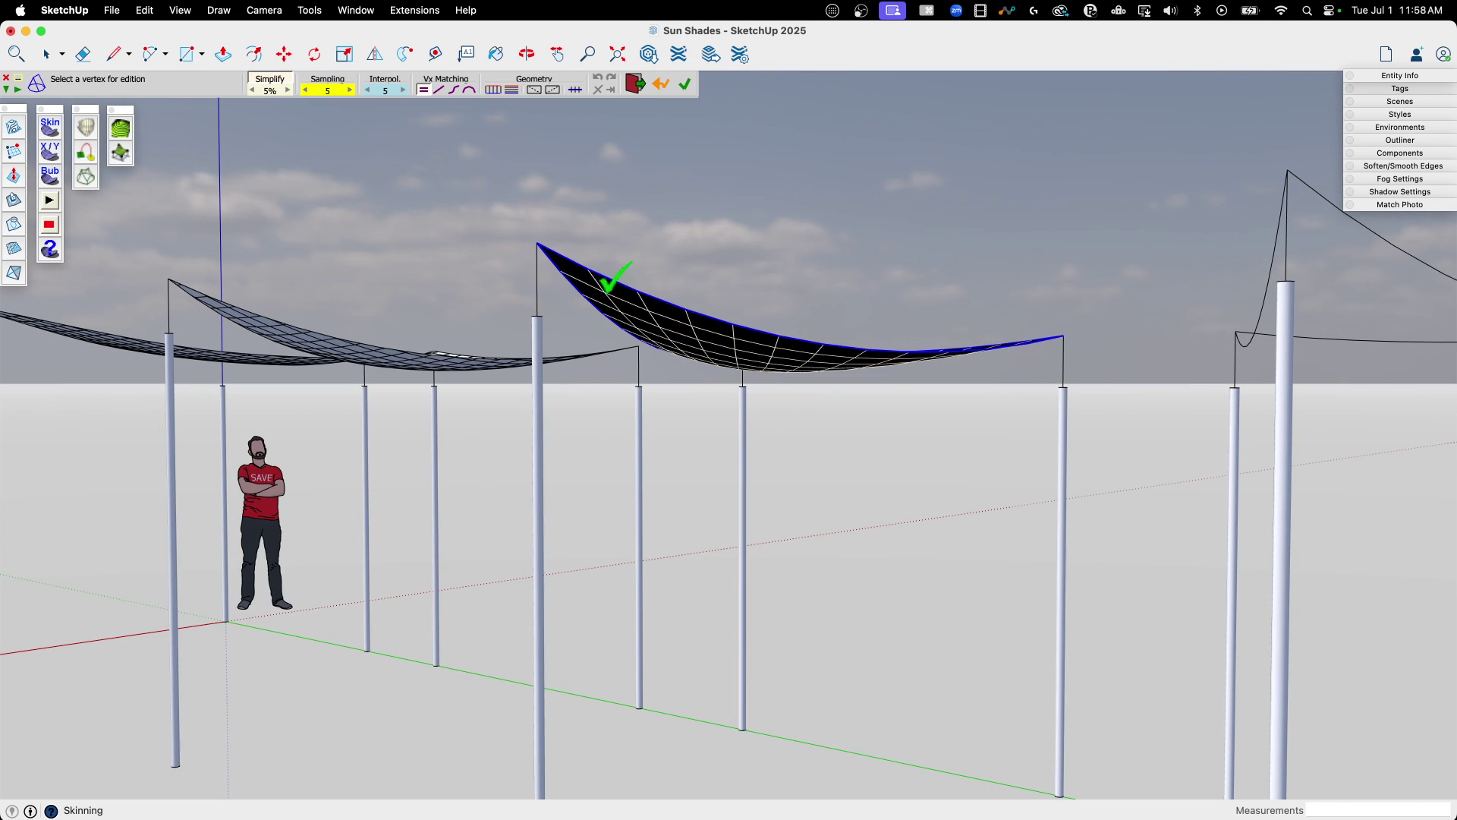
middle_click_drag(569, 334, 943, 381)
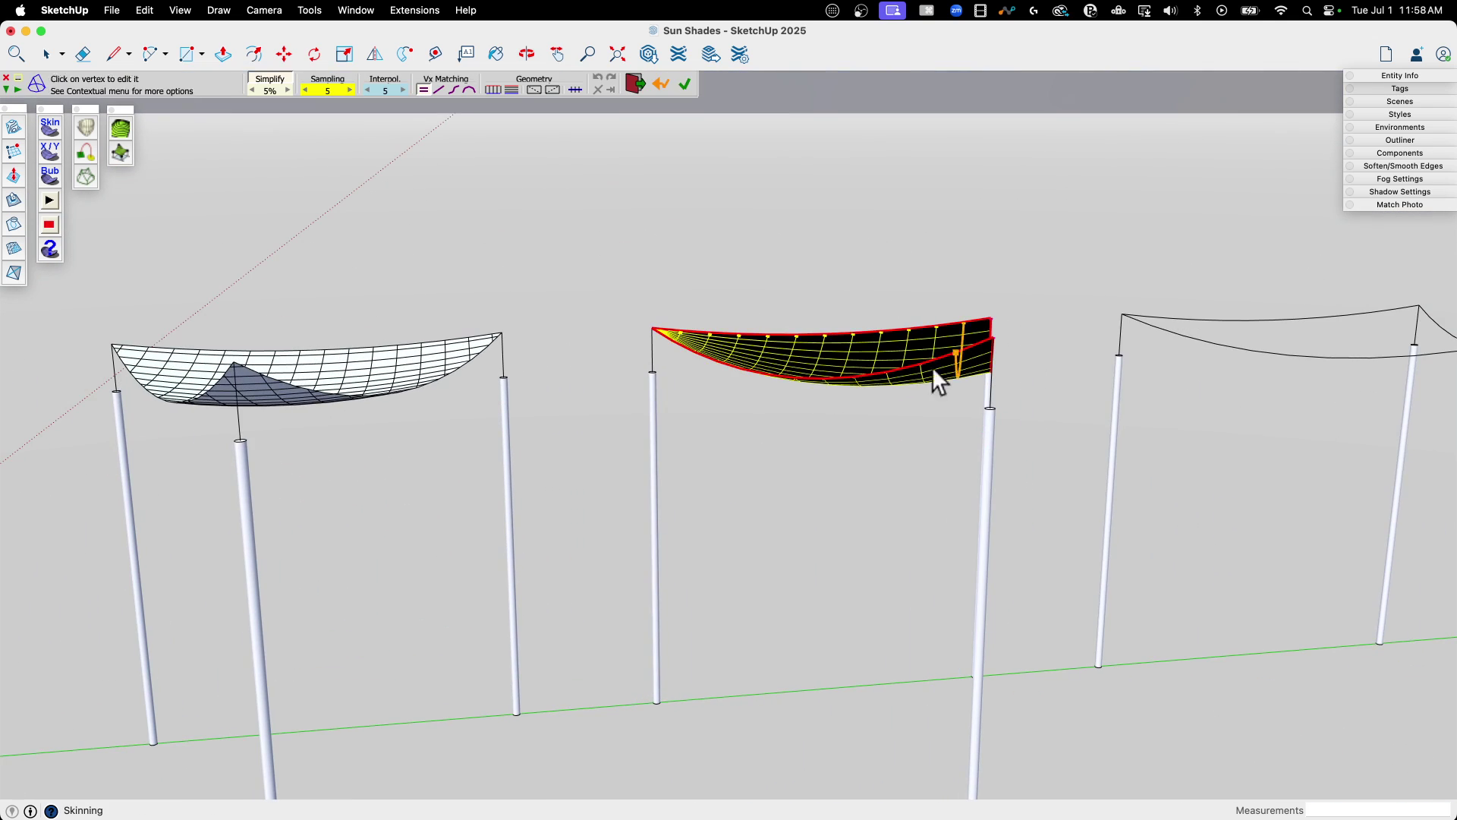
middle_click_drag(592, 302, 539, 635)
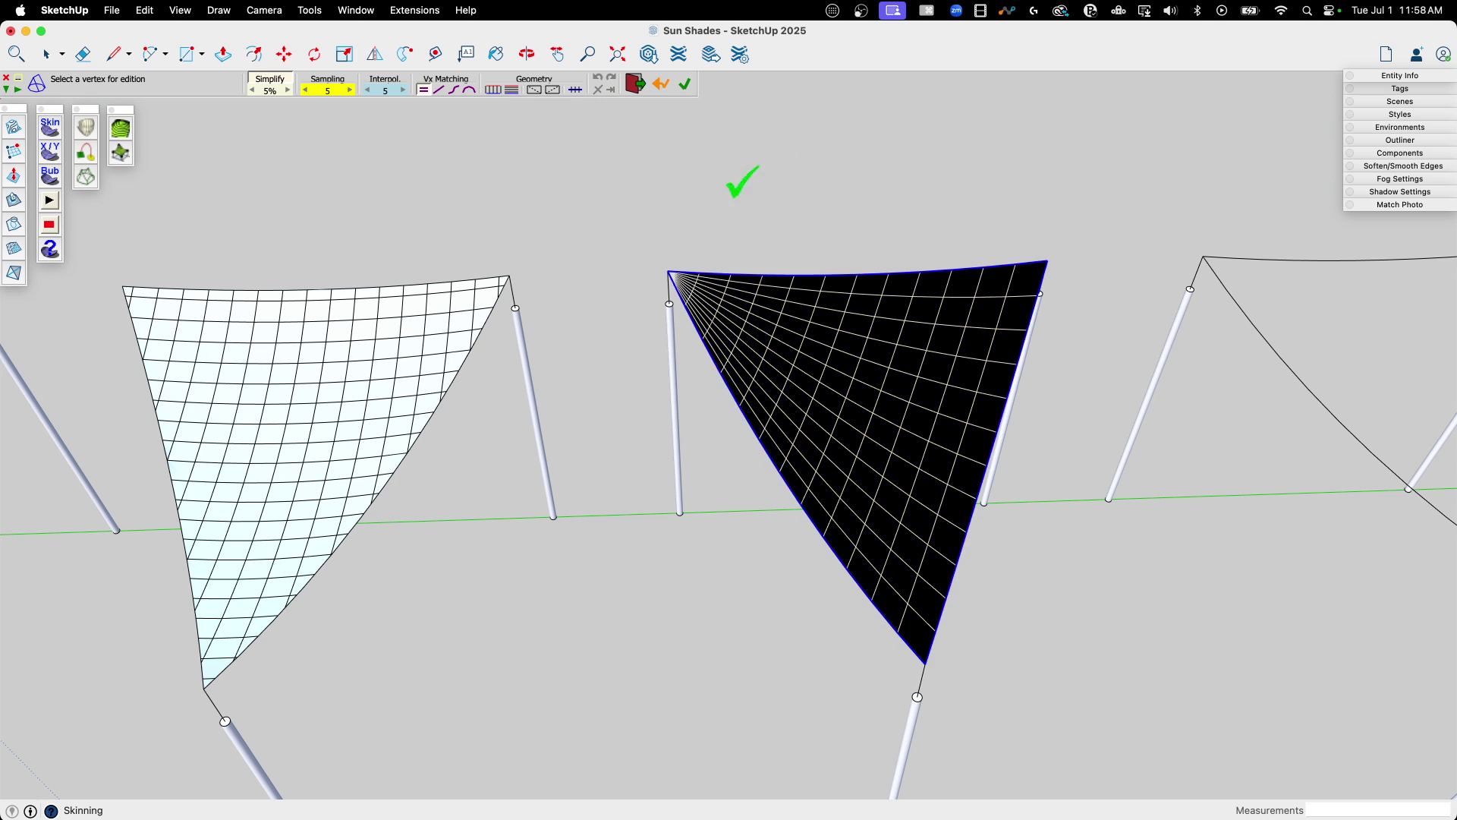
left_click(686, 91)
middle_click_drag(1106, 686, 1083, 309)
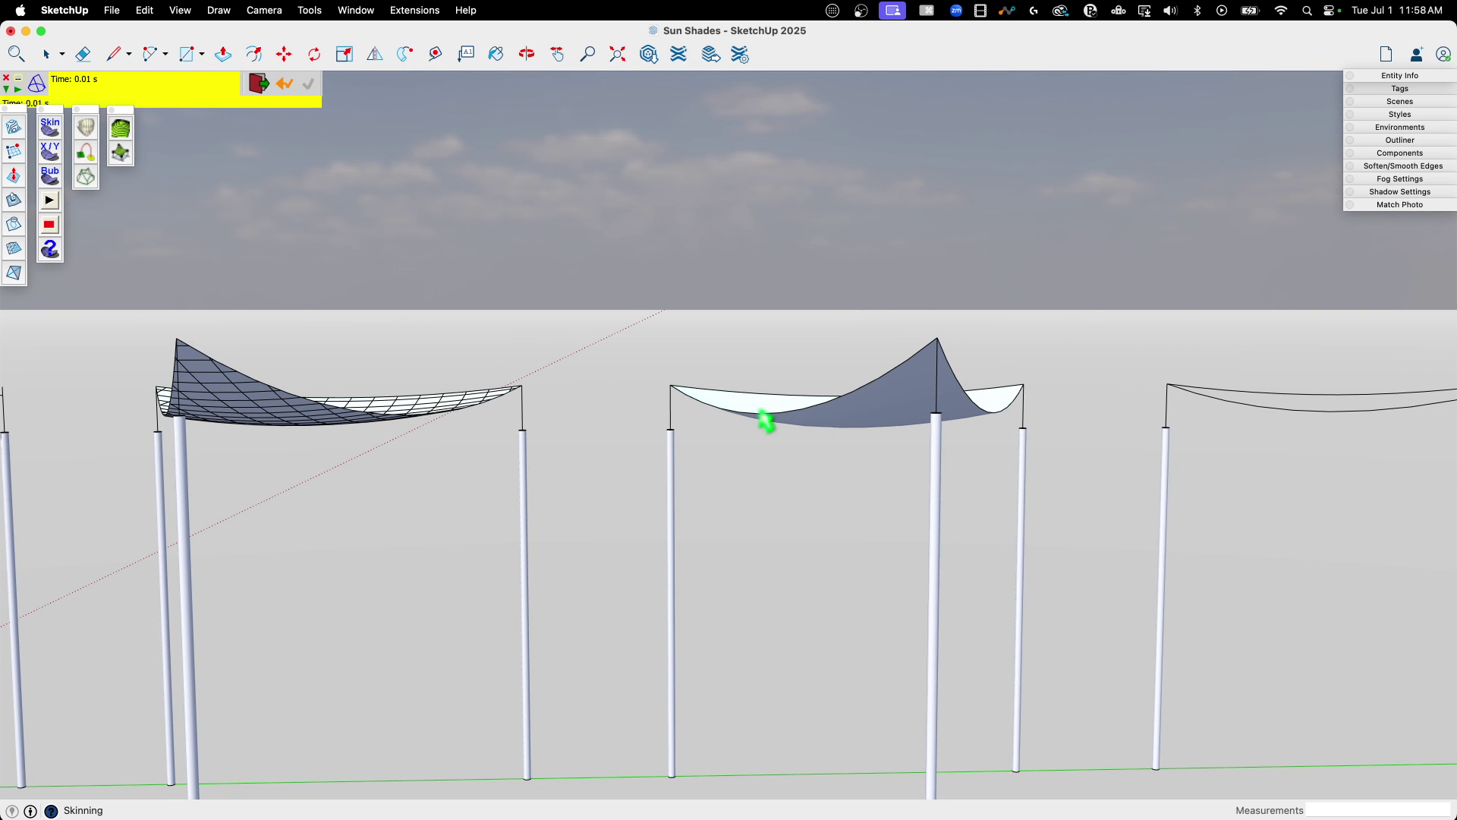
middle_click_drag(1193, 385, 806, 391)
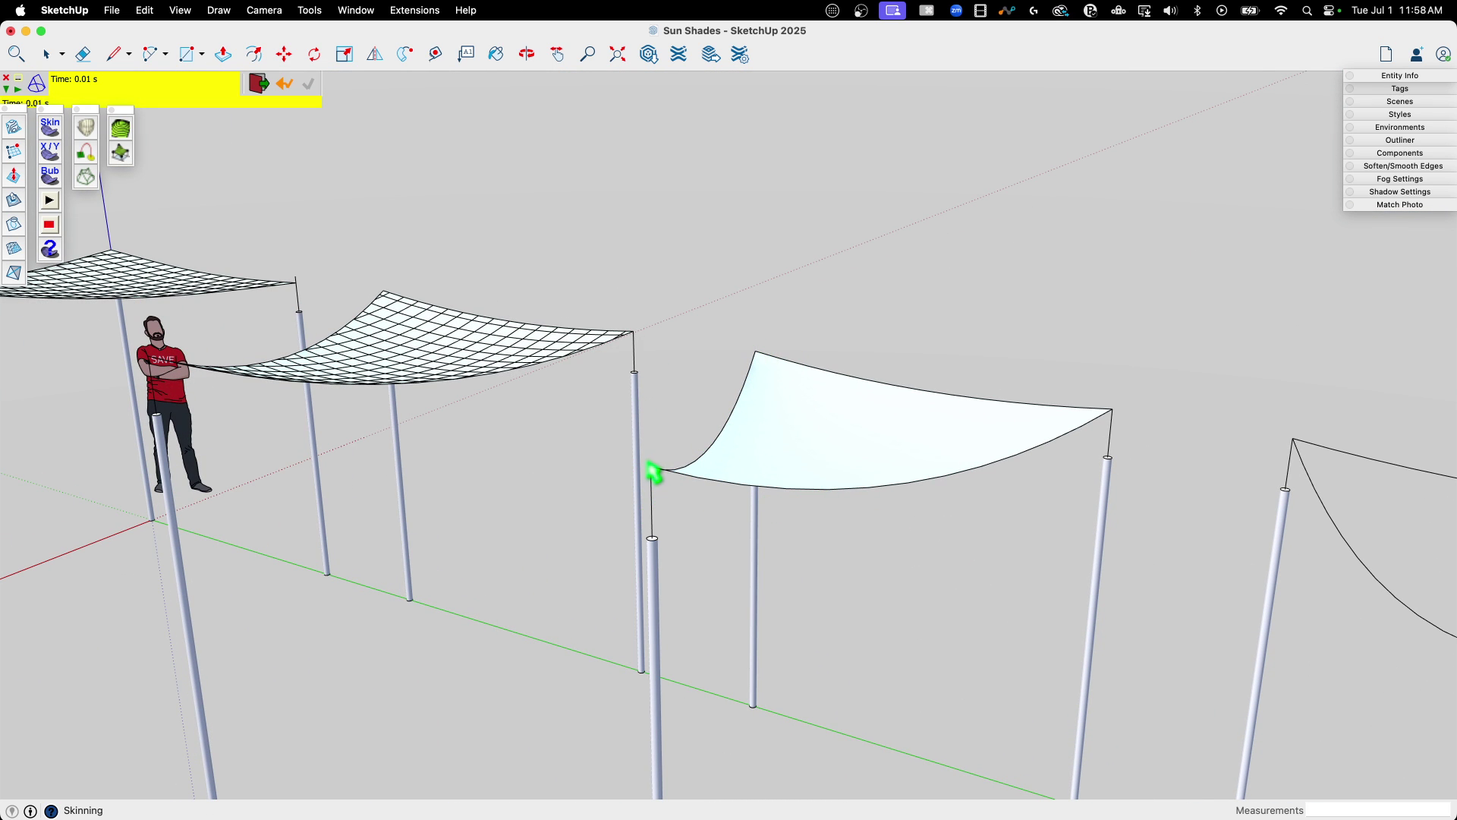
middle_click_drag(791, 379, 743, 627)
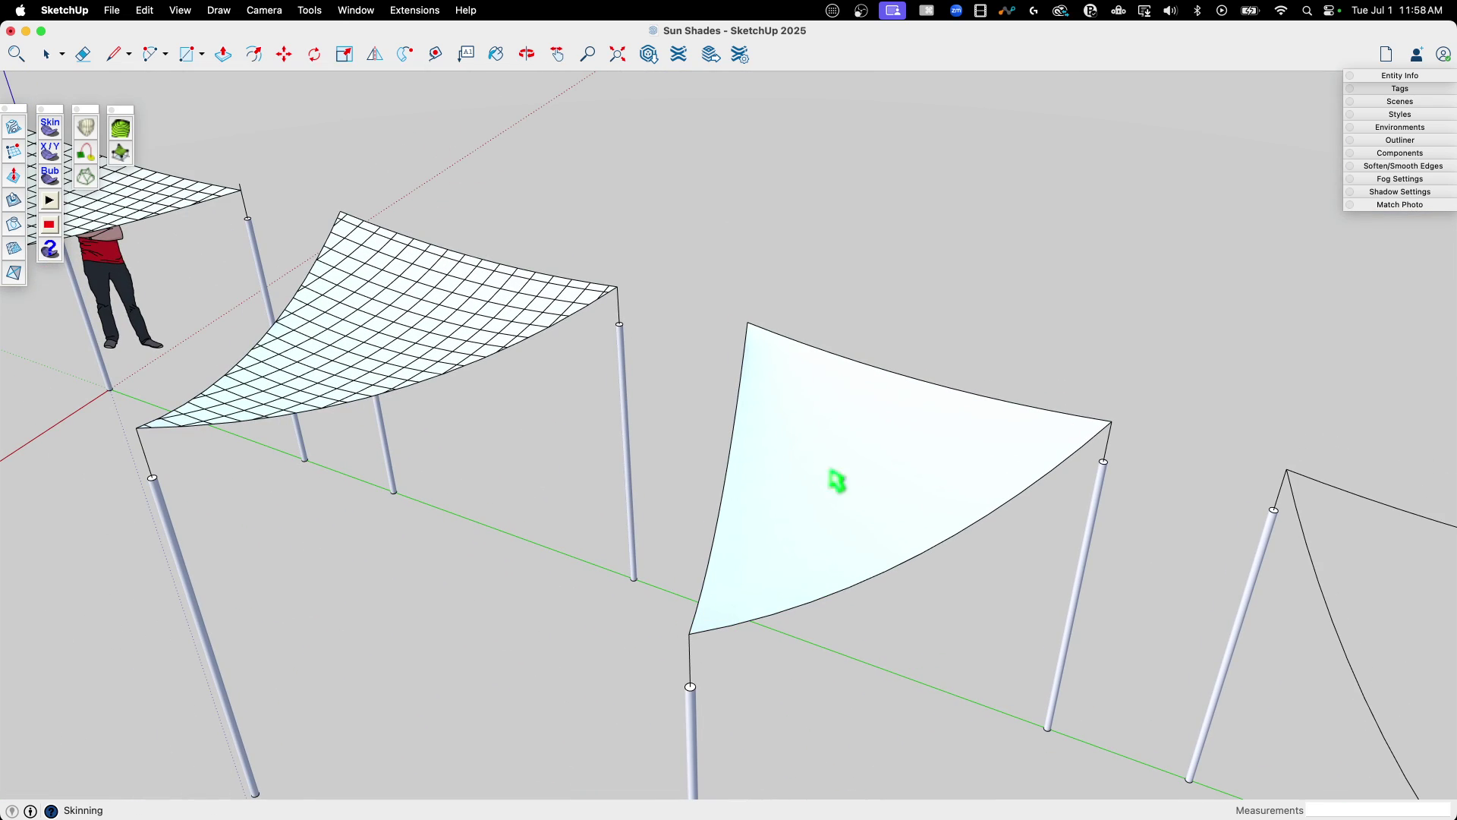
Start the skinning run on the third pole set and orbit until the shades stand upright
left_click(781, 508)
middle_click_drag(714, 486, 699, 456)
scroll(1135, 397, "down", 5)
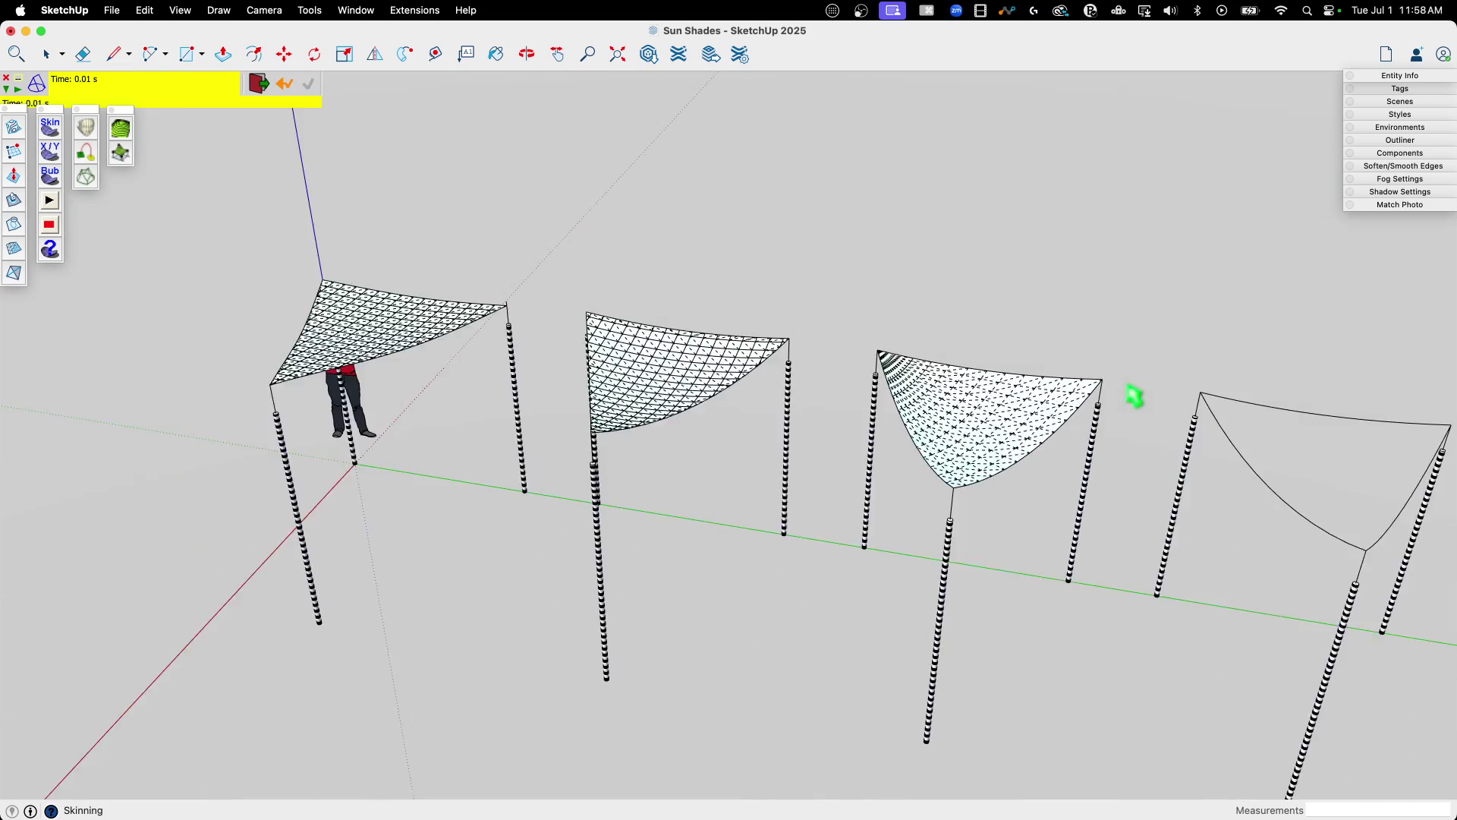
middle_click_drag(586, 369, 631, 559)
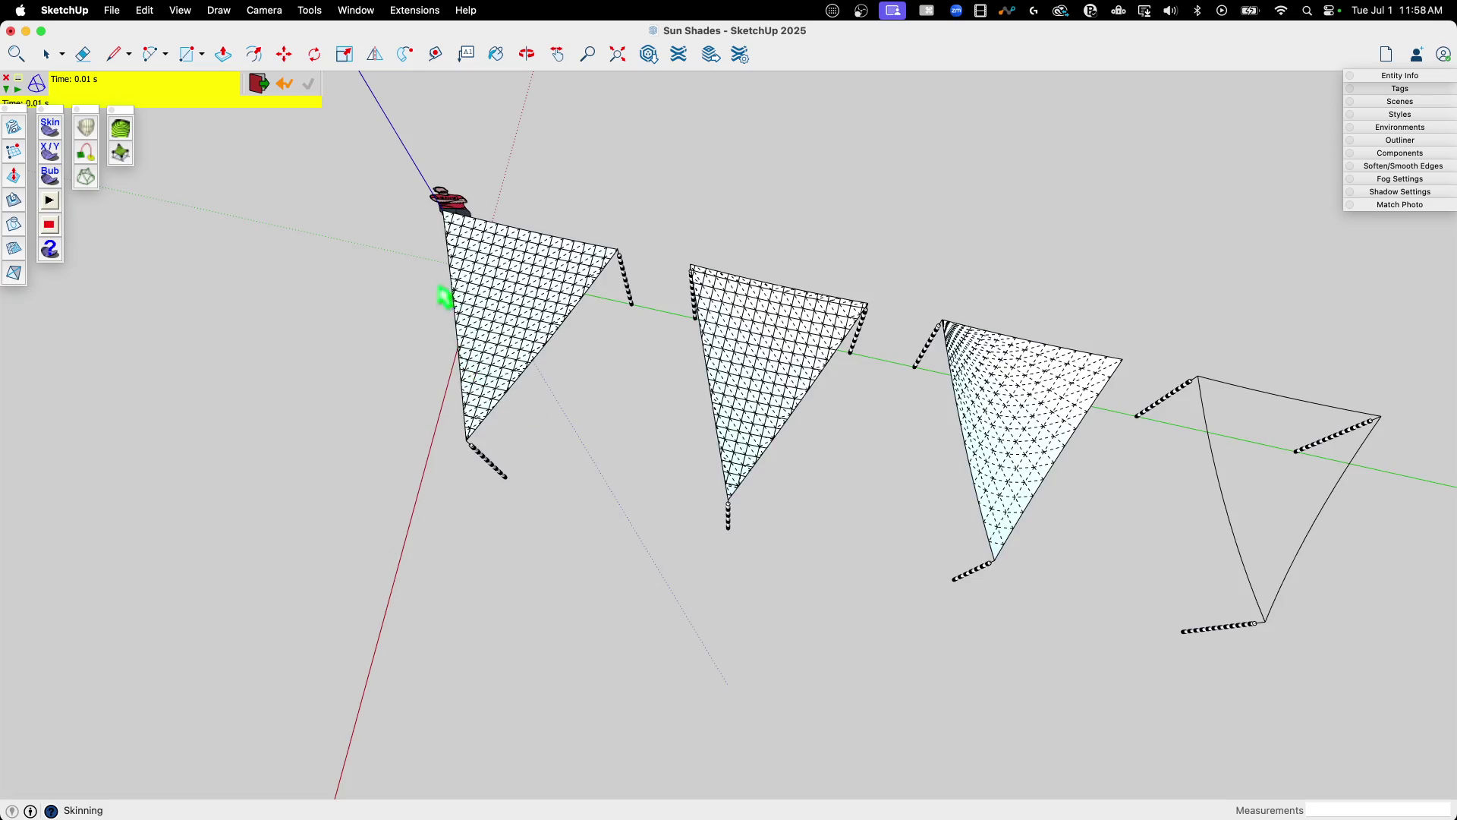
scroll(494, 384, "up", 6)
middle_click_drag(589, 468, 745, 249)
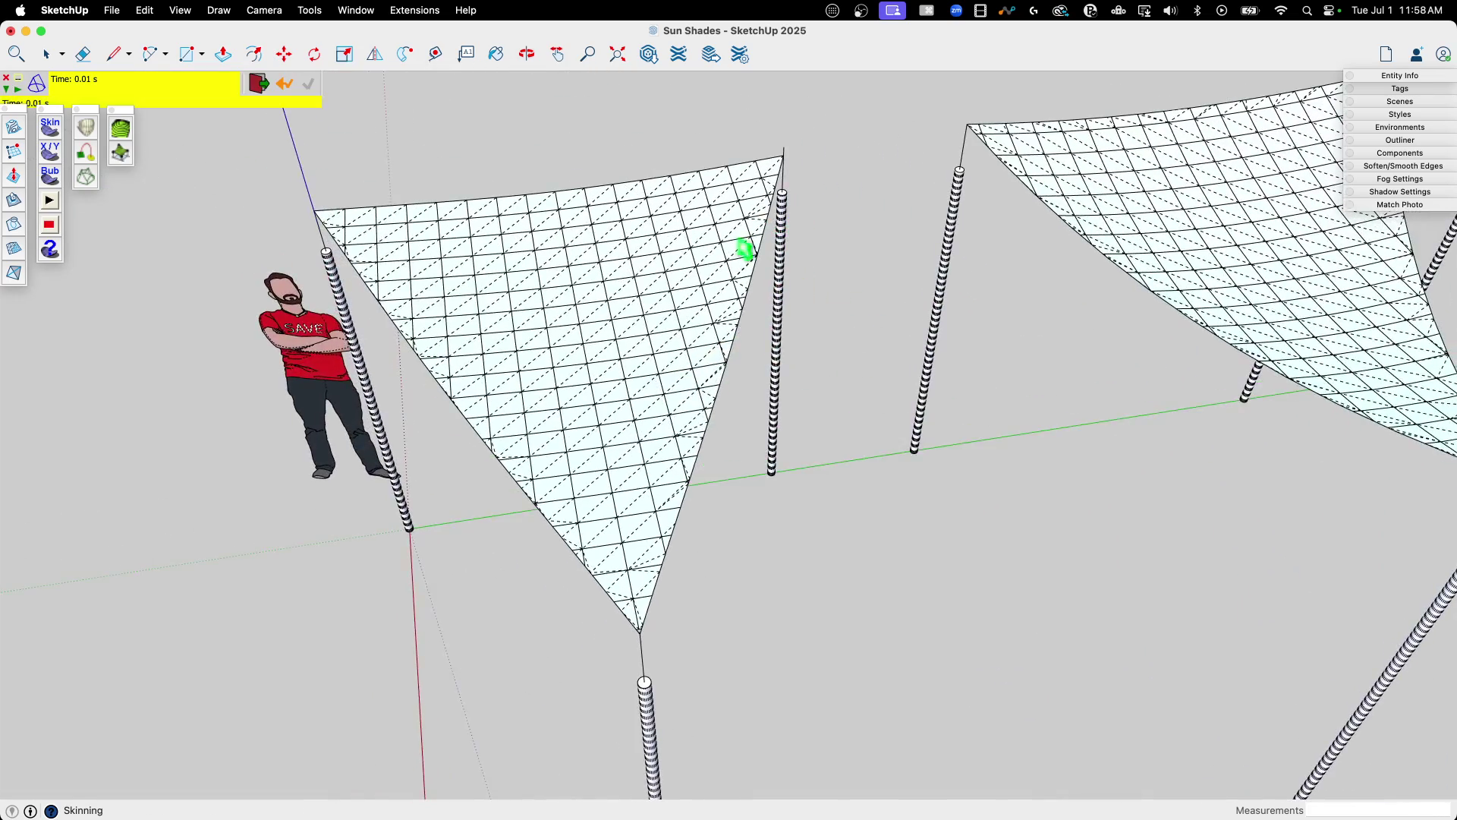
scroll(589, 256, "up", 5)
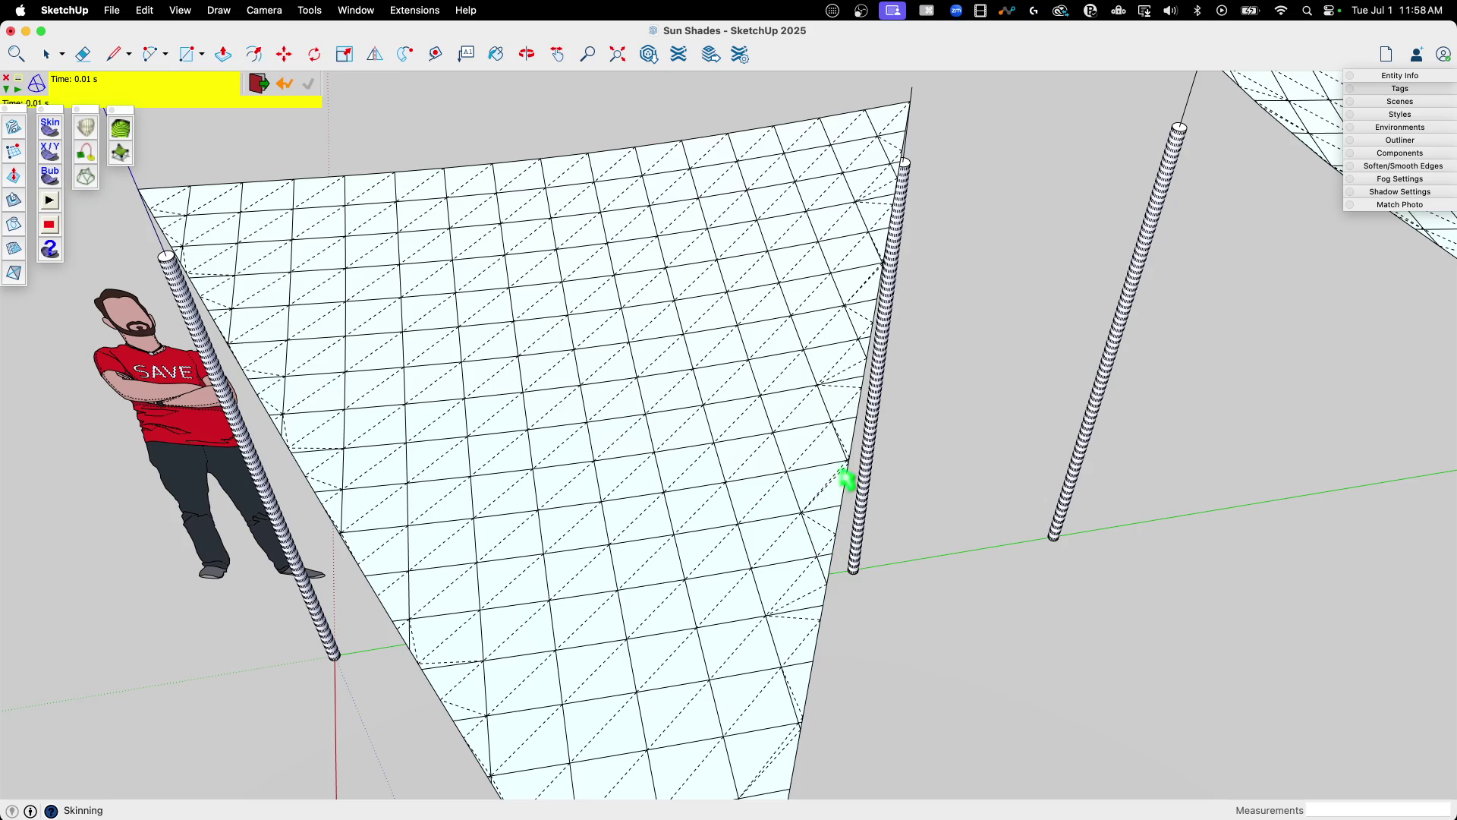
scroll(848, 480, "up", 5)
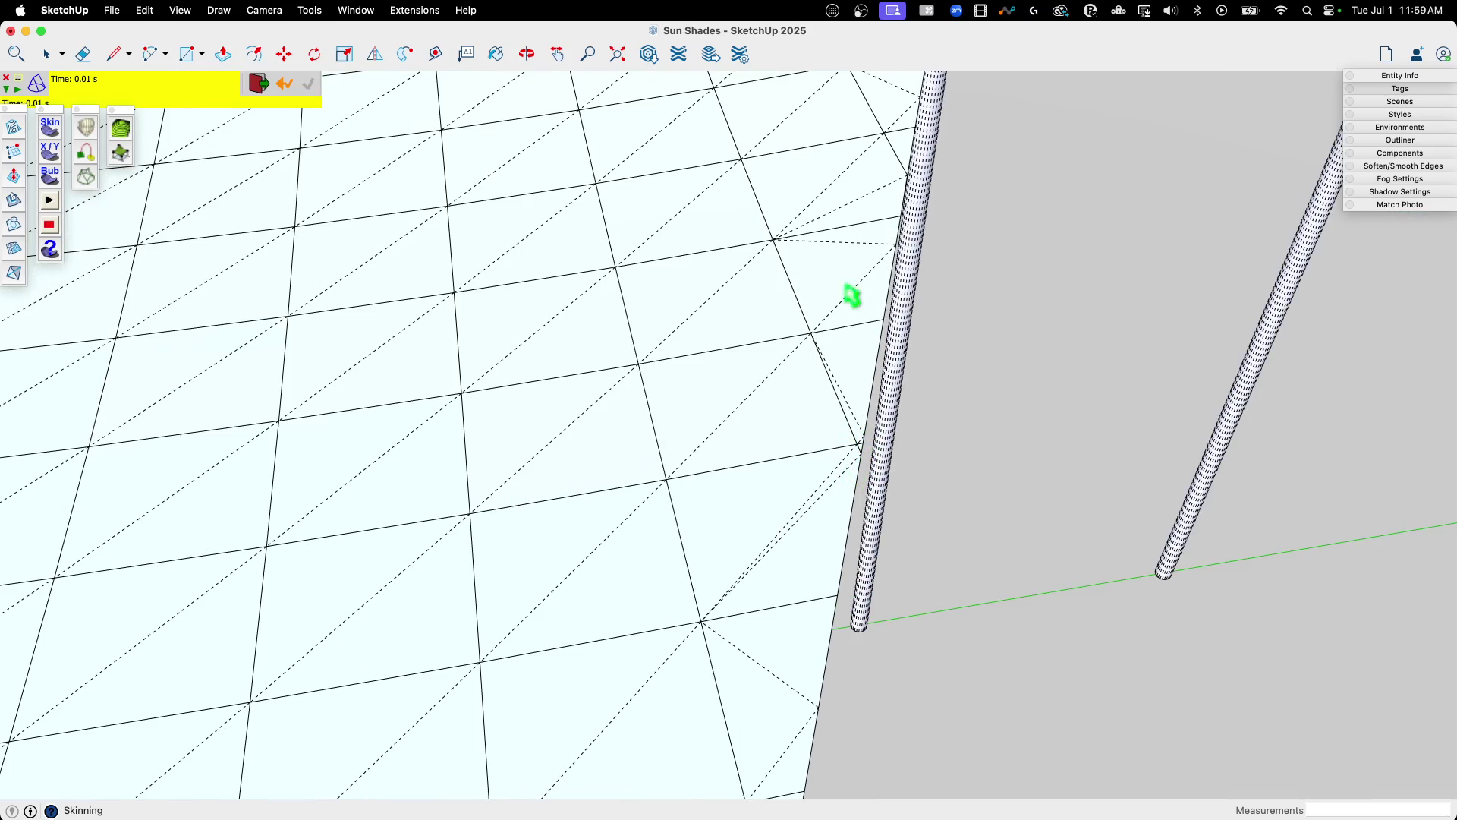
scroll(875, 380, "down", 8)
middle_click_drag(738, 425, 700, 500)
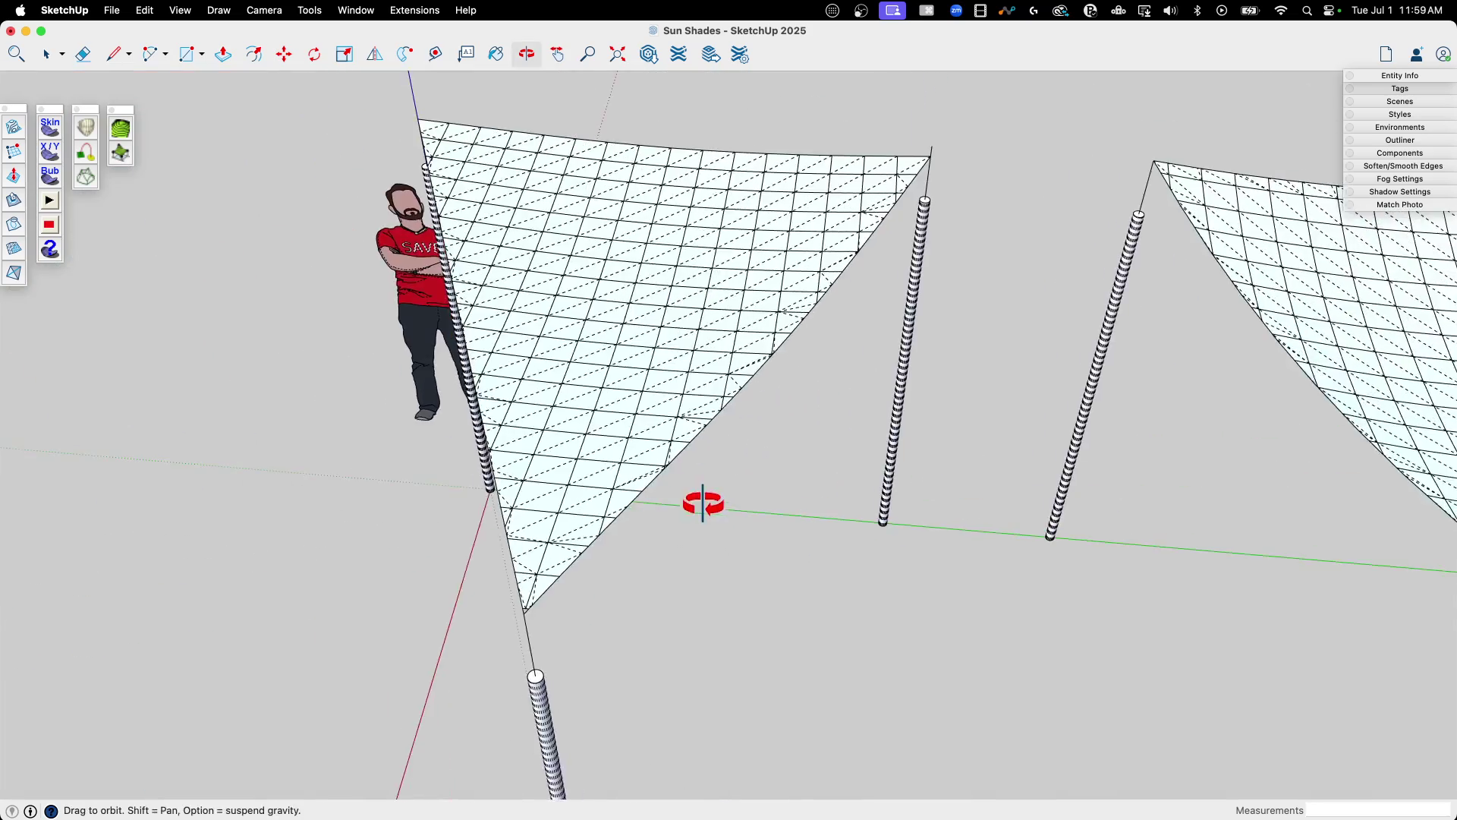
Orbit and zoom around the soap skin shade to check its sag while skinning completes
scroll(351, 404, "down", 5)
scroll(860, 416, "up", 6)
scroll(878, 422, "up", 6)
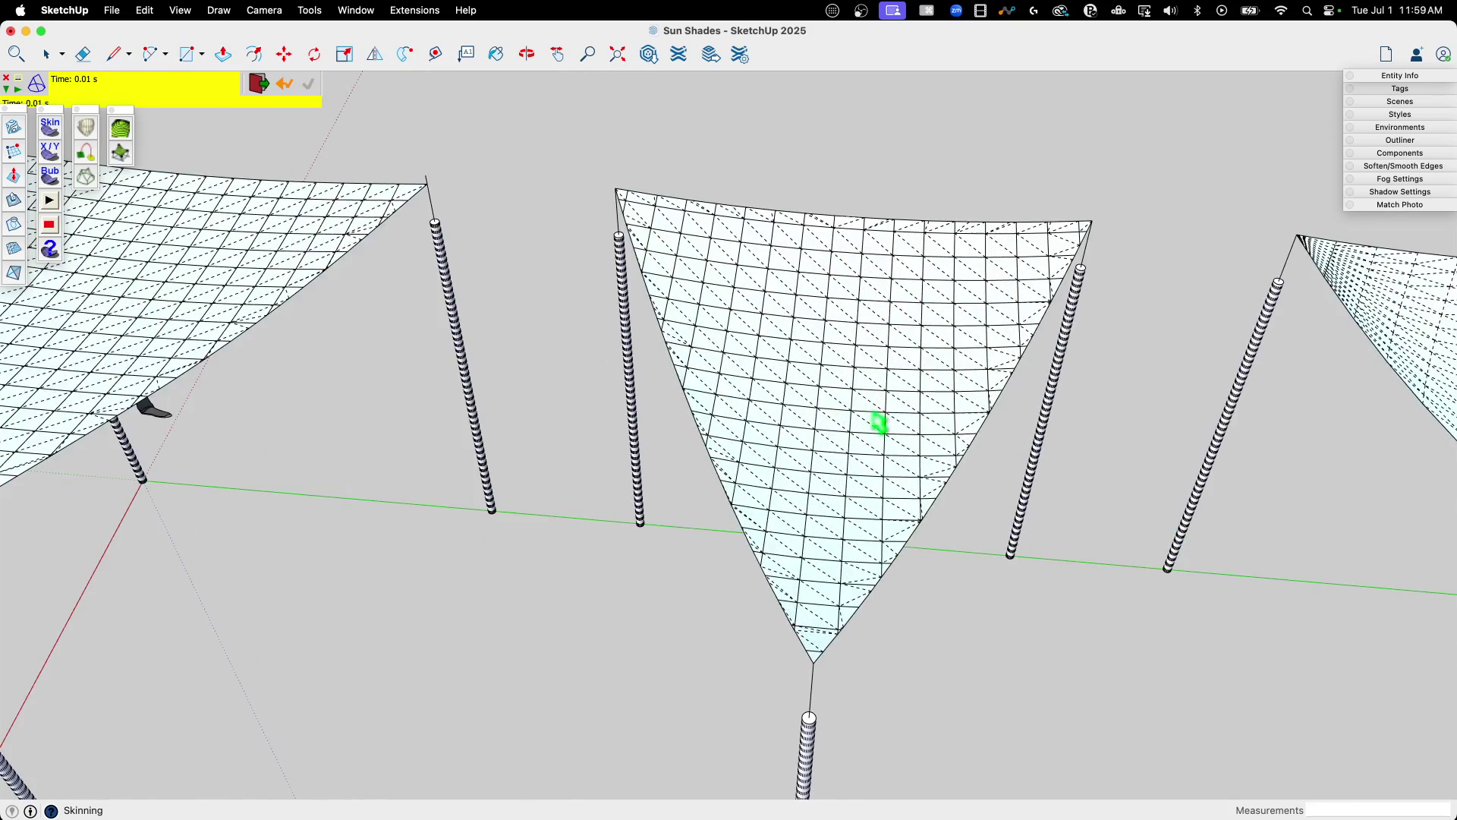
middle_click_drag(969, 475, 923, 427)
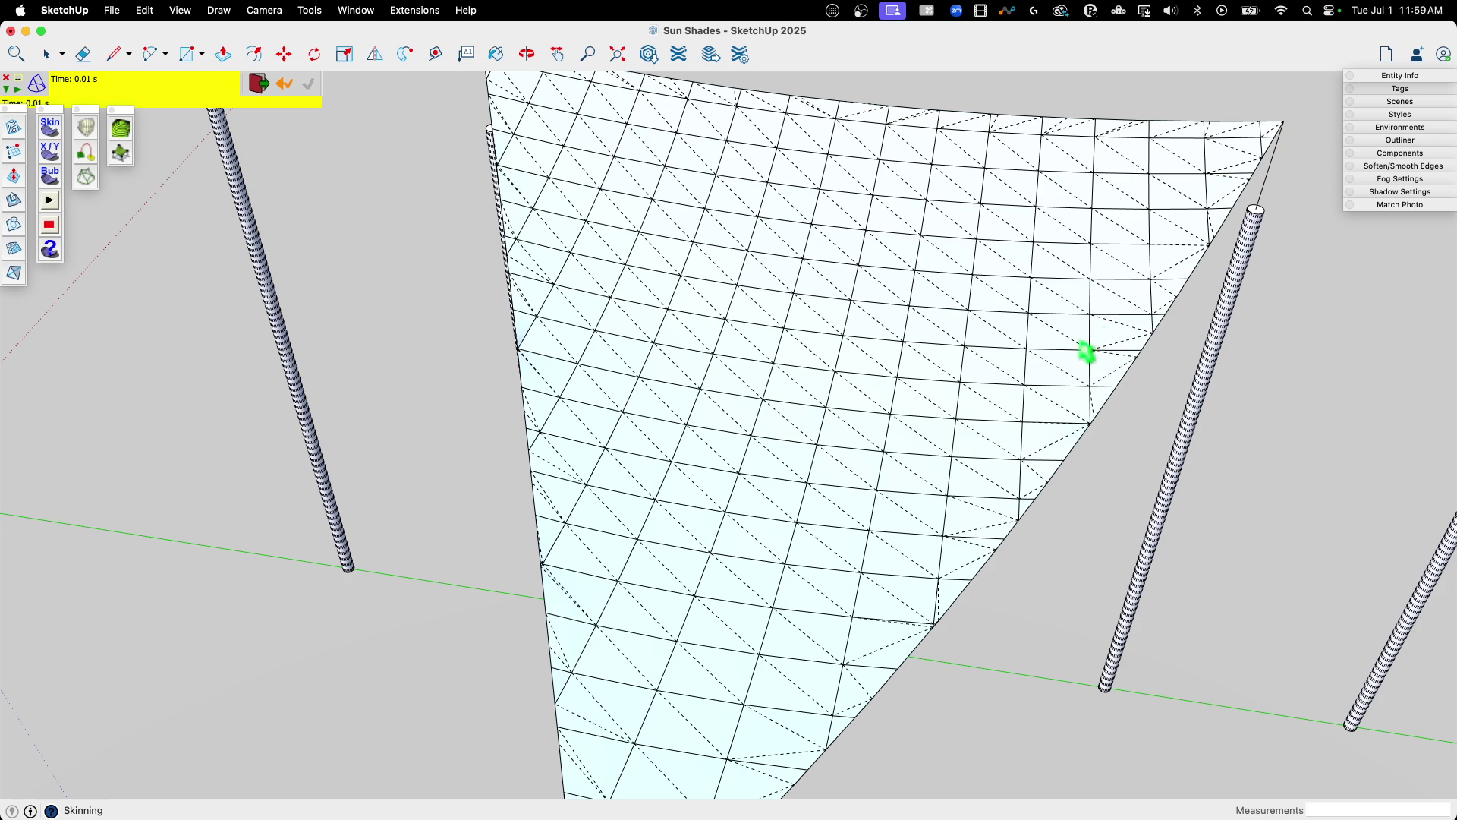
scroll(1213, 242, "down", 3)
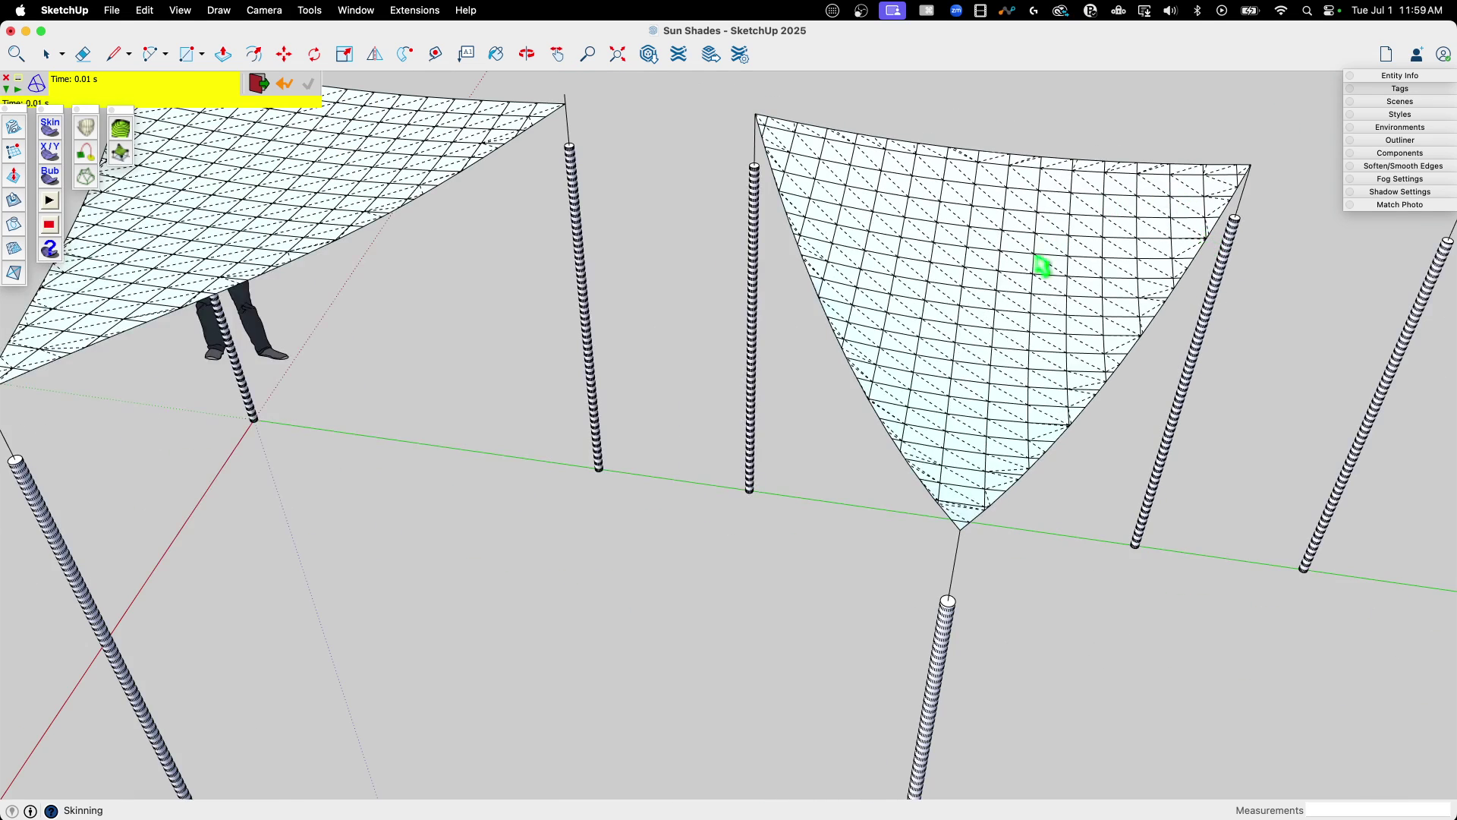
scroll(1100, 340, "down", 1)
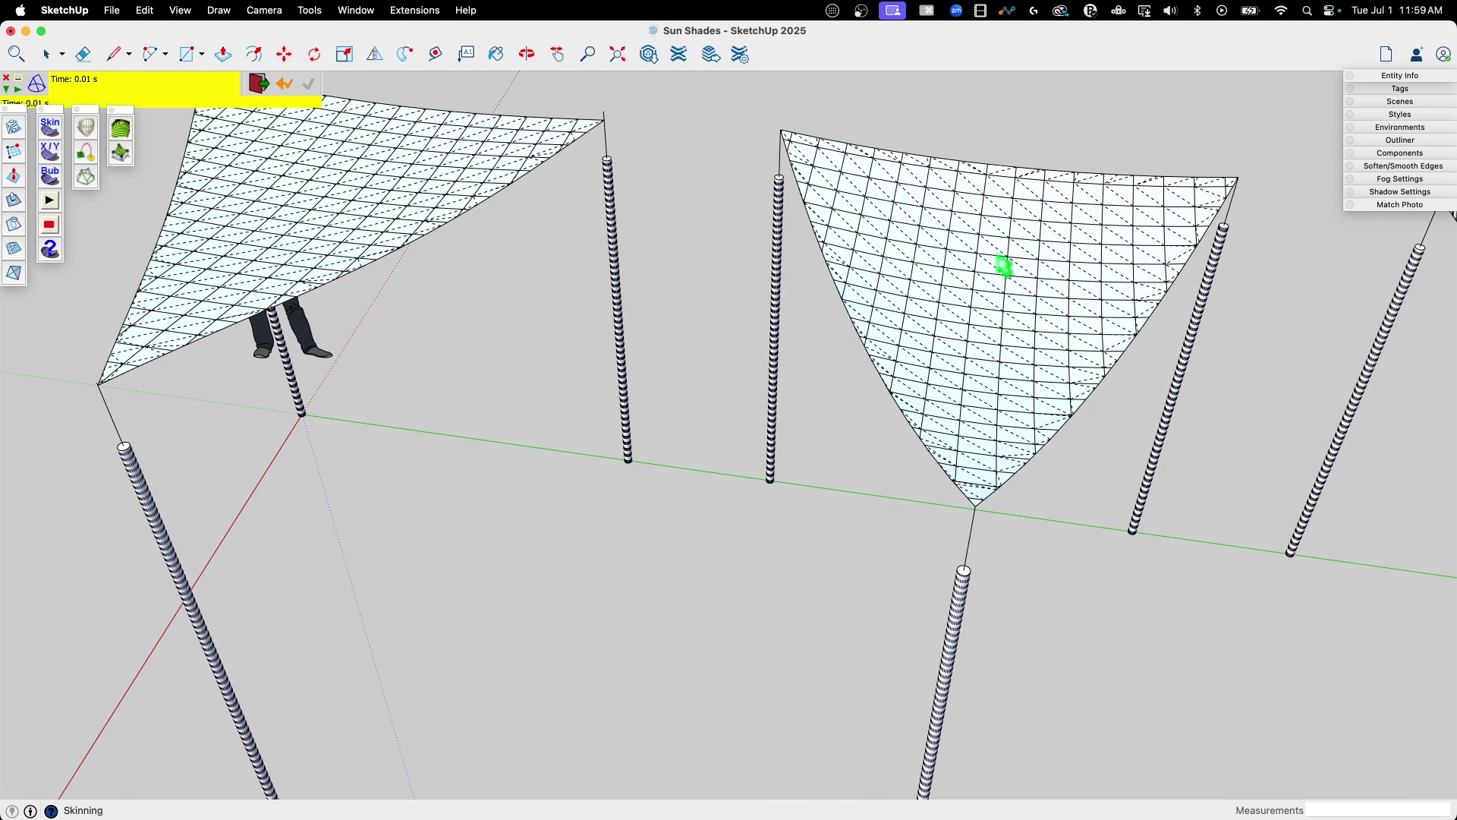
middle_click_drag(1009, 389, 1005, 475)
scroll(960, 442, "down", 2)
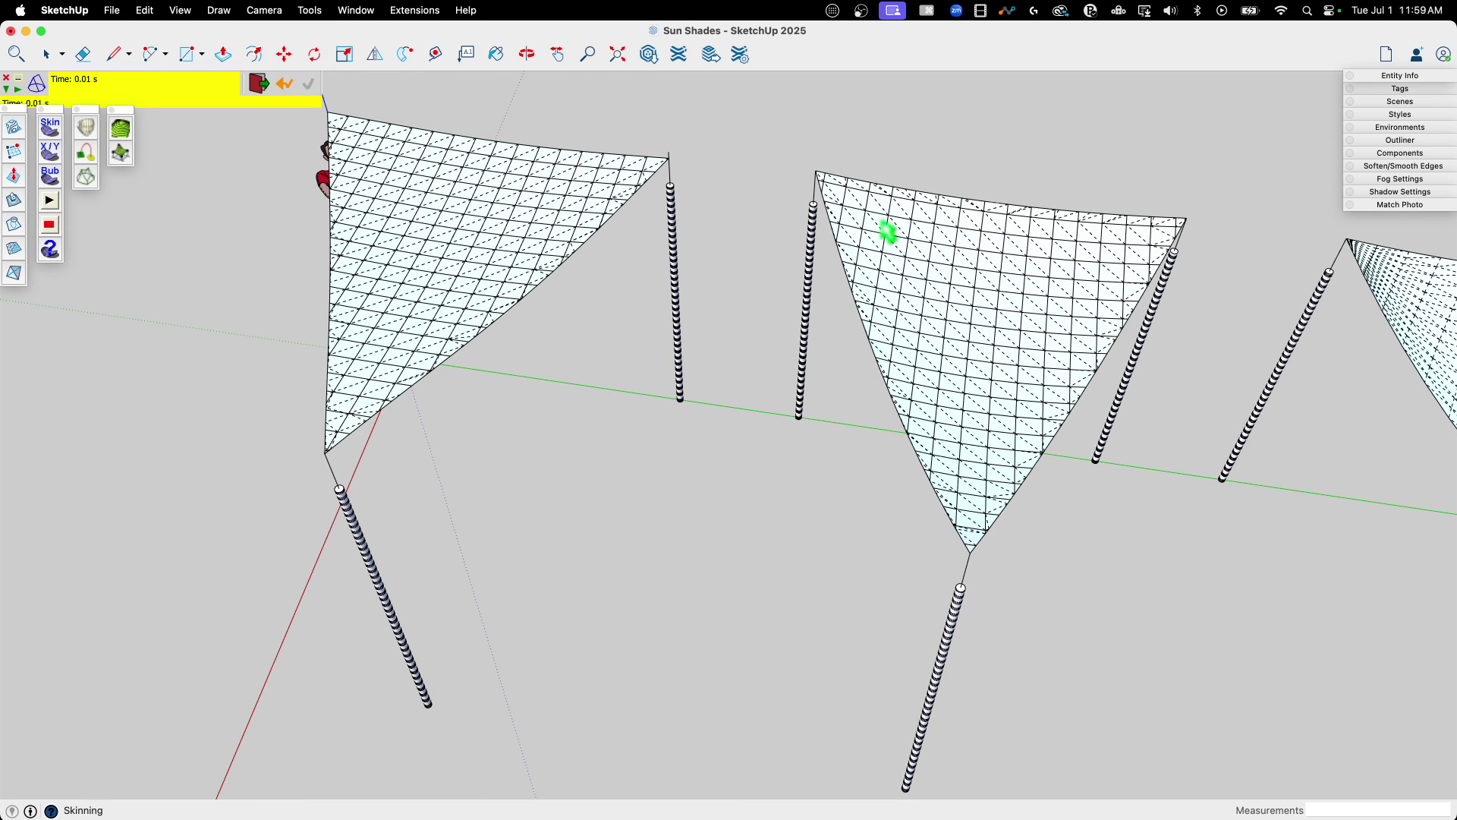
scroll(425, 193, "down", 2)
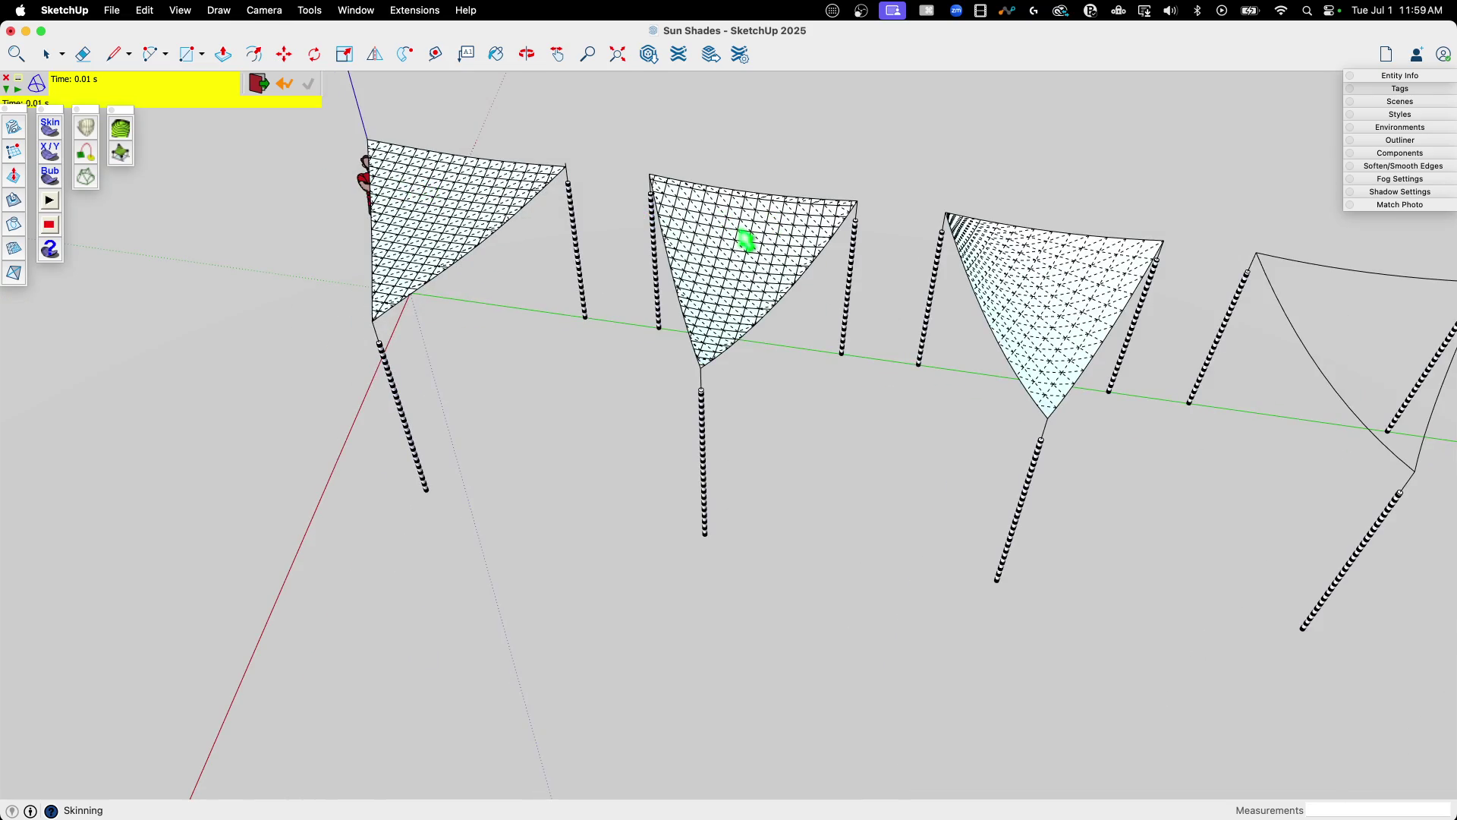
scroll(1051, 296, "up", 5)
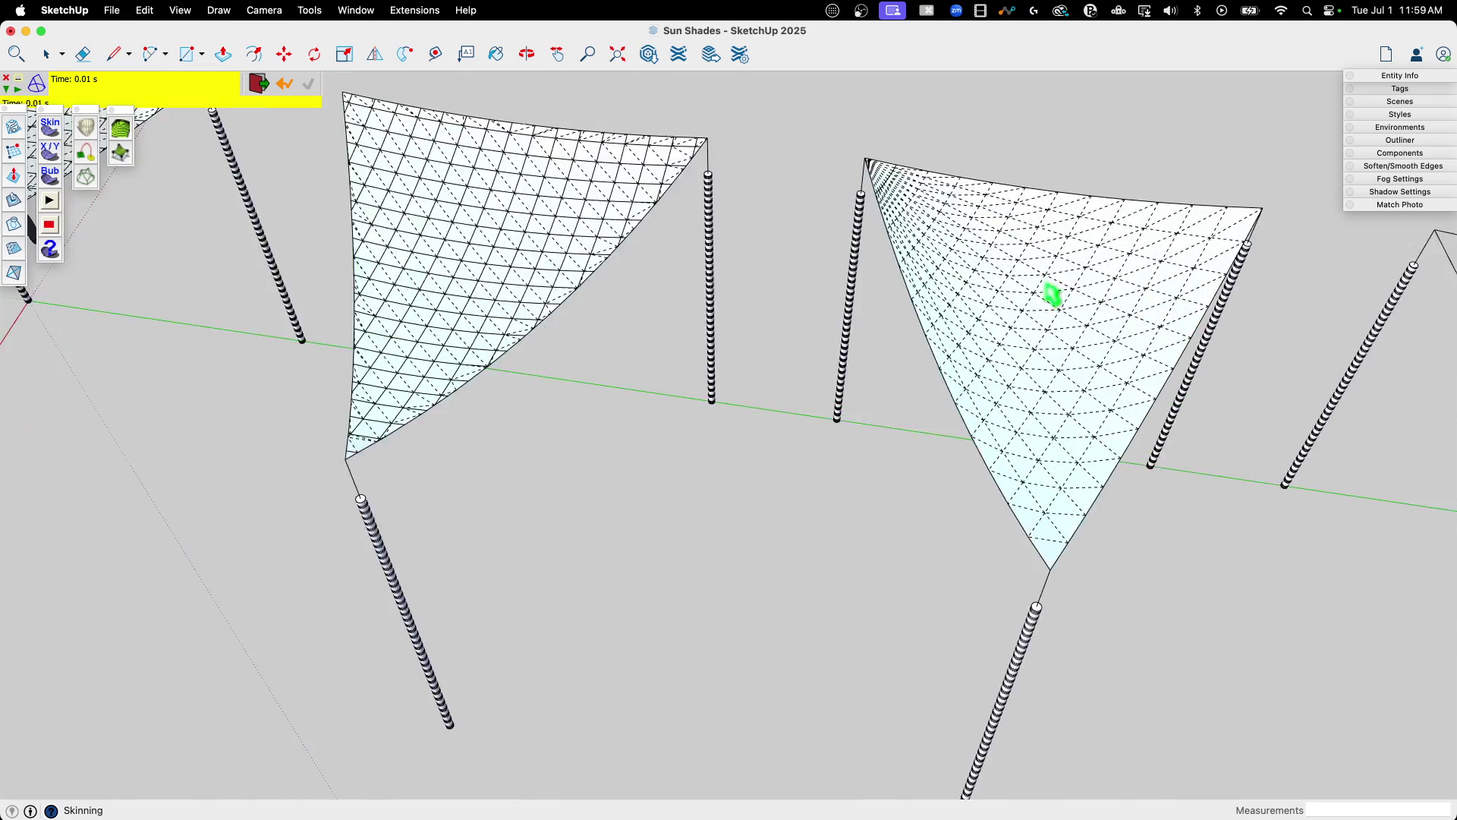
middle_click_drag(1073, 326, 1012, 197)
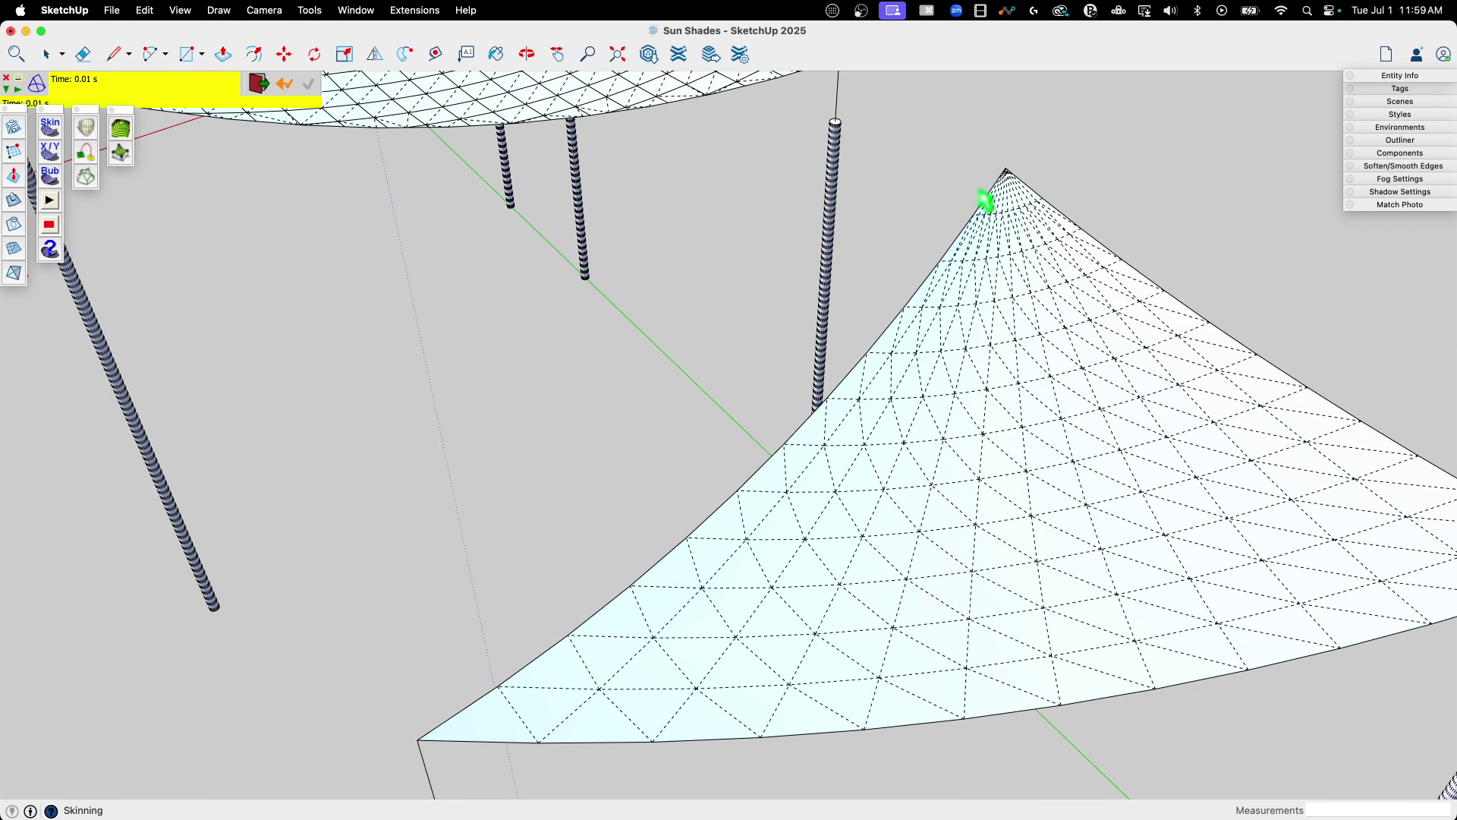
middle_click_drag(1134, 491, 1295, 347)
scroll(959, 491, "up", 5)
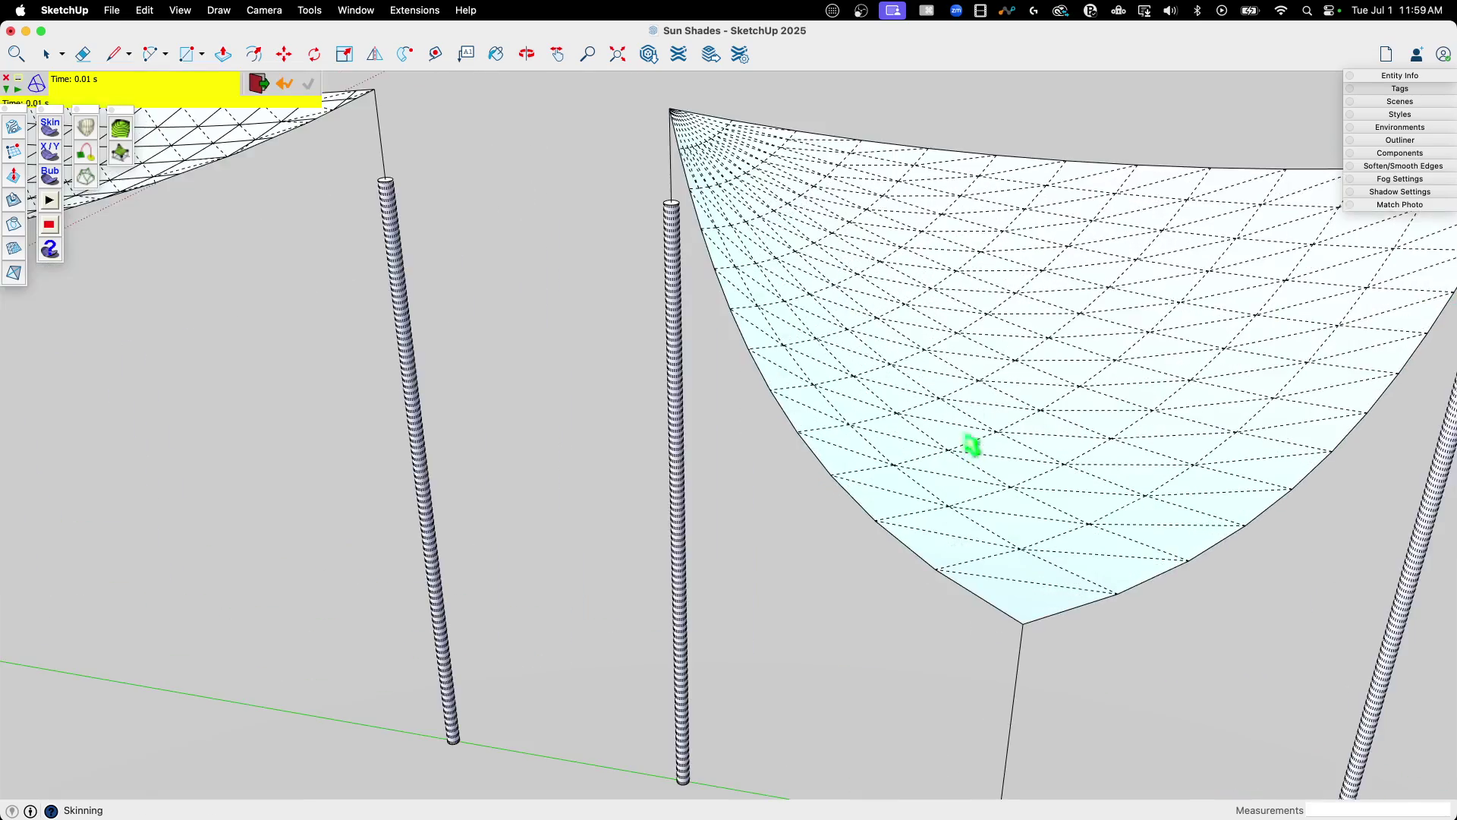
middle_click_drag(1011, 434, 880, 318)
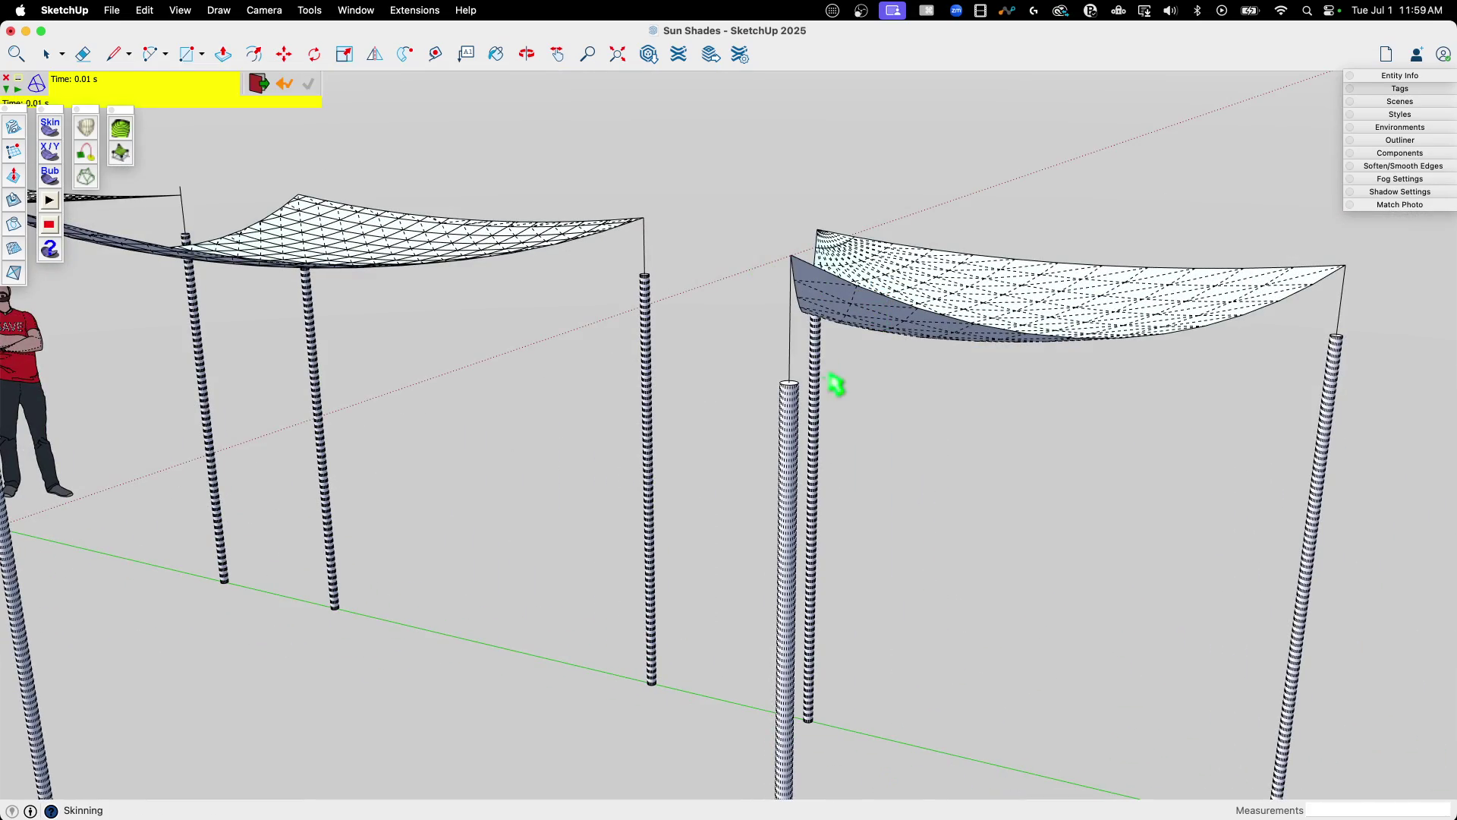
Accept the finished soap skin surface and orbit to see all four canopies
key("space")
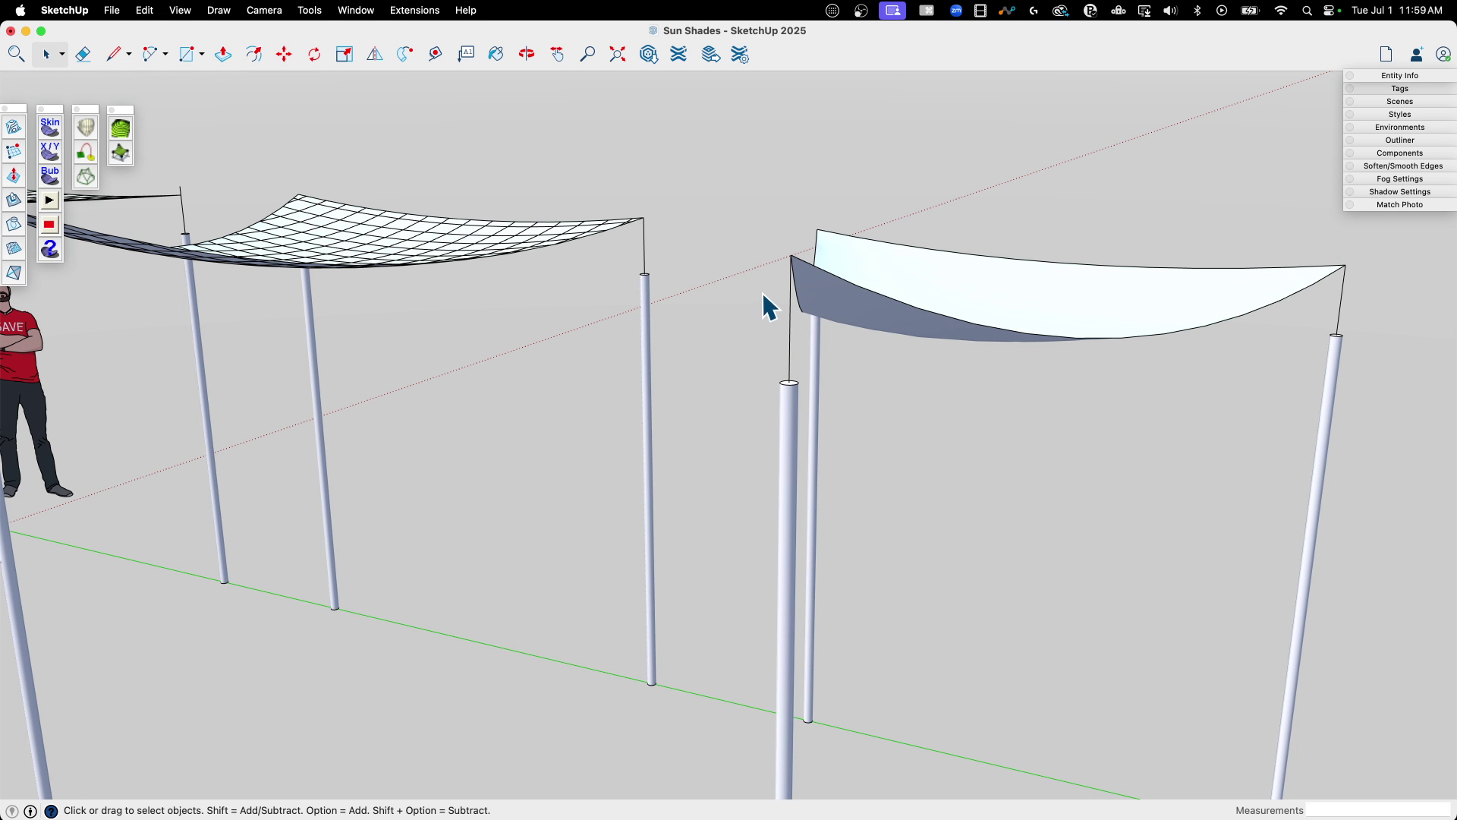
middle_click_drag(725, 287, 745, 394)
scroll(747, 391, "down", 2)
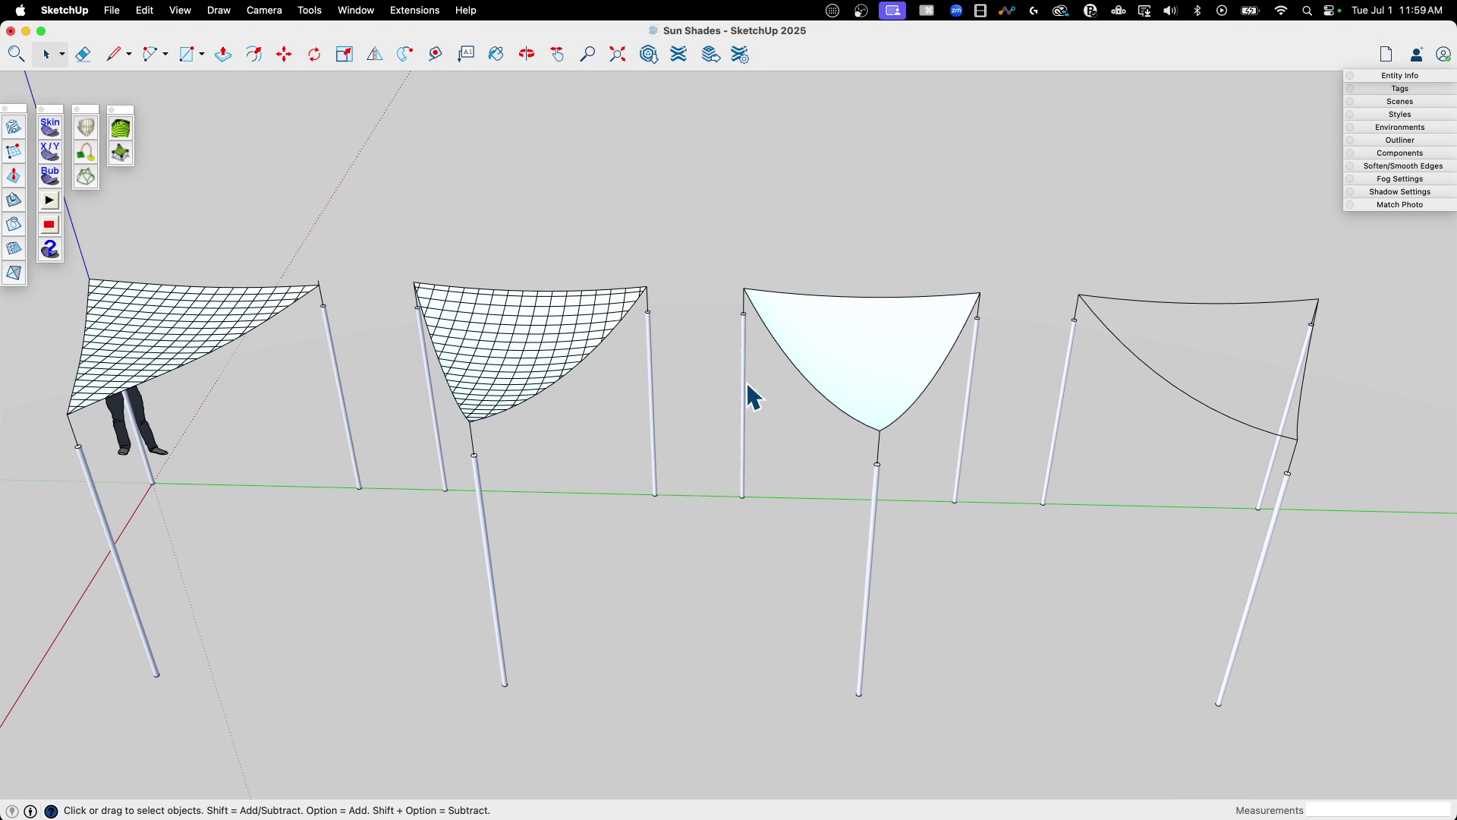
middle_click_drag(1294, 453, 709, 407)
scroll(697, 396, "up", 1)
scroll(1126, 544, "up", 2)
middle_click_drag(1075, 507, 1166, 353)
Crossing-select the rightmost shade's three boundary curves and dismiss the message dialog
left_click_drag(1101, 403, 1003, 467)
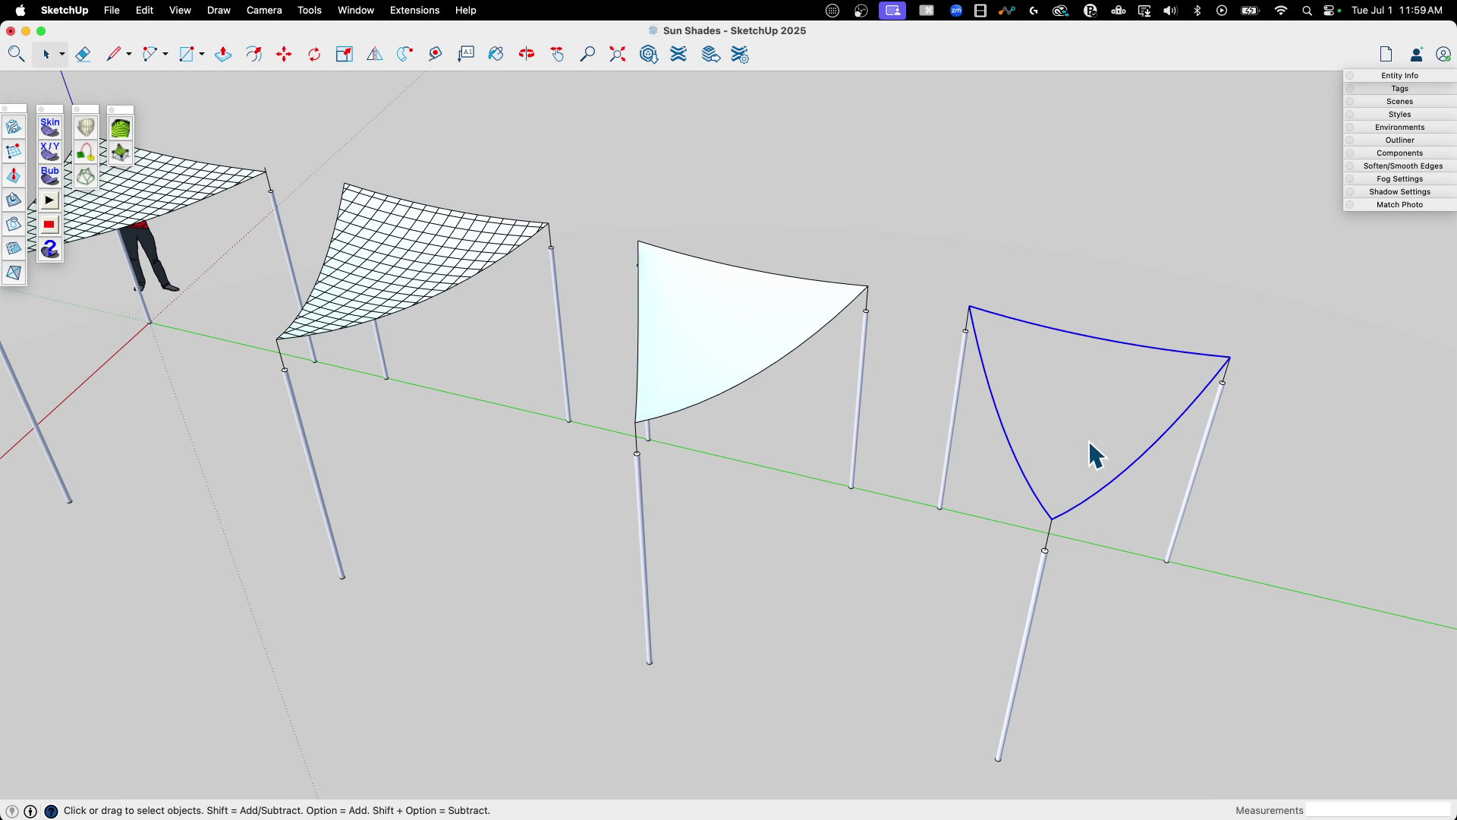
left_click(121, 153)
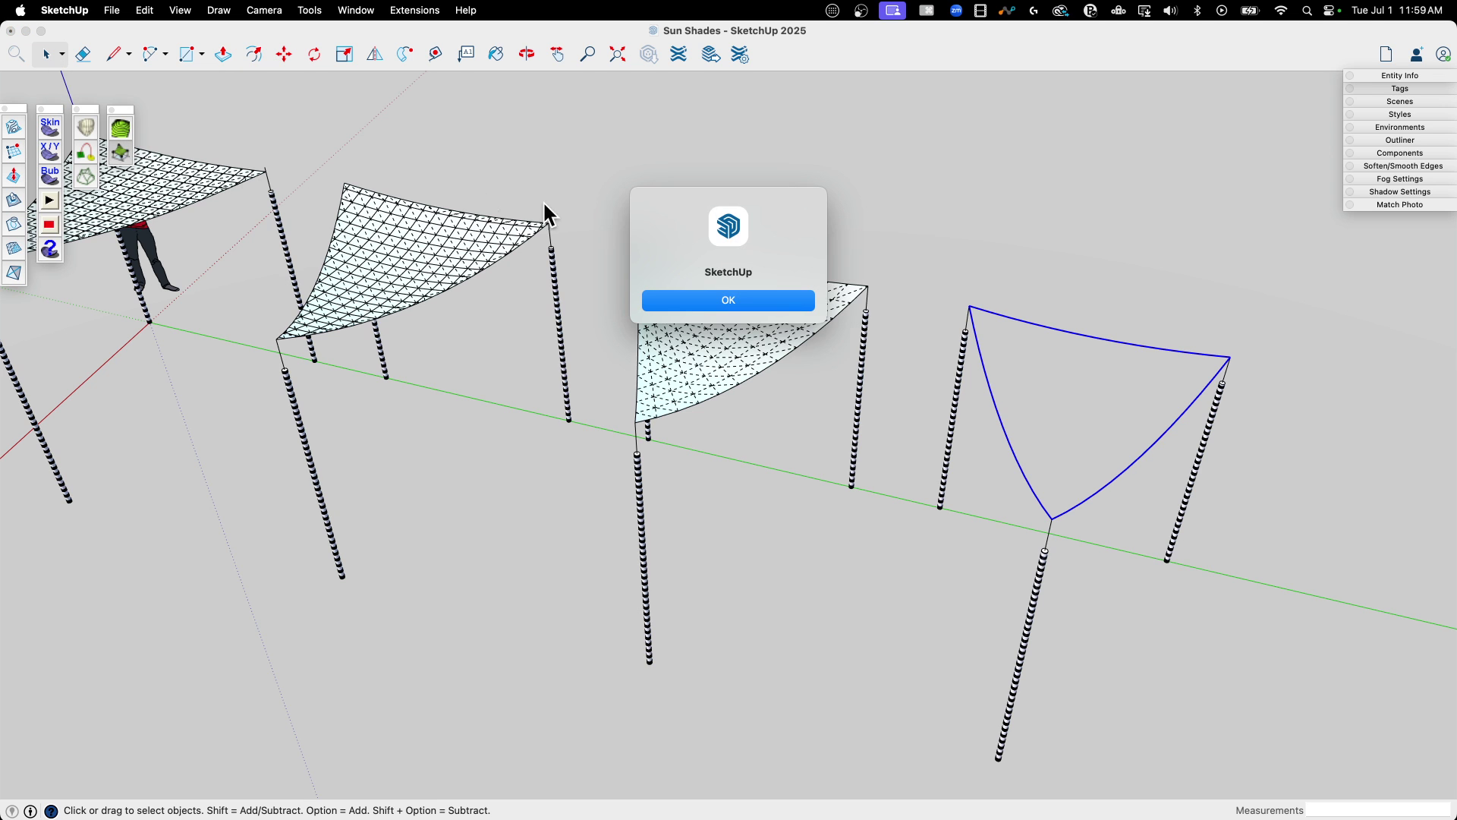
left_click(735, 301)
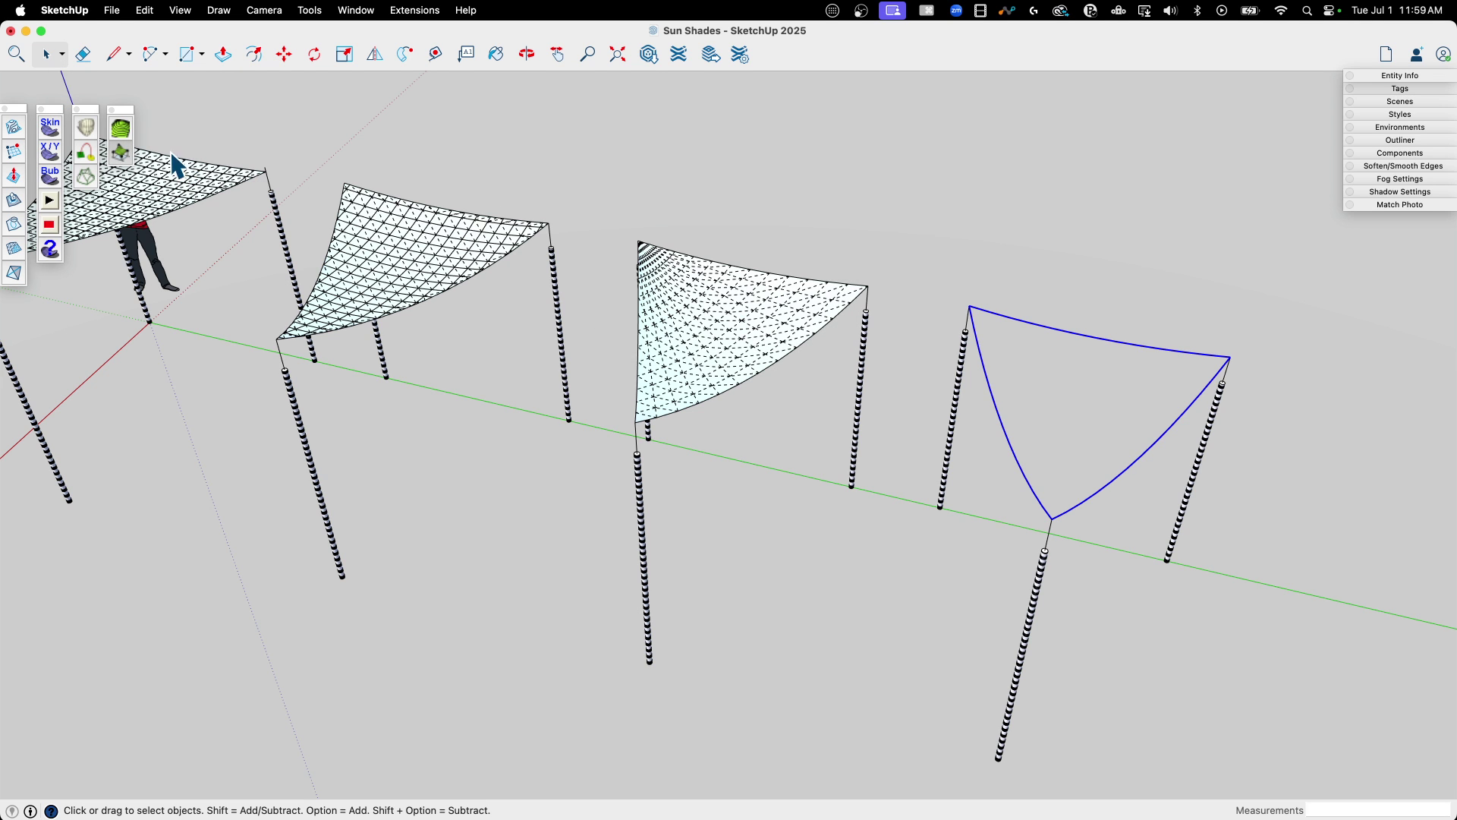
Calculate a 50 x 40 TopoShaper terrain preview from the rightmost outline and inspect it
left_click(123, 129)
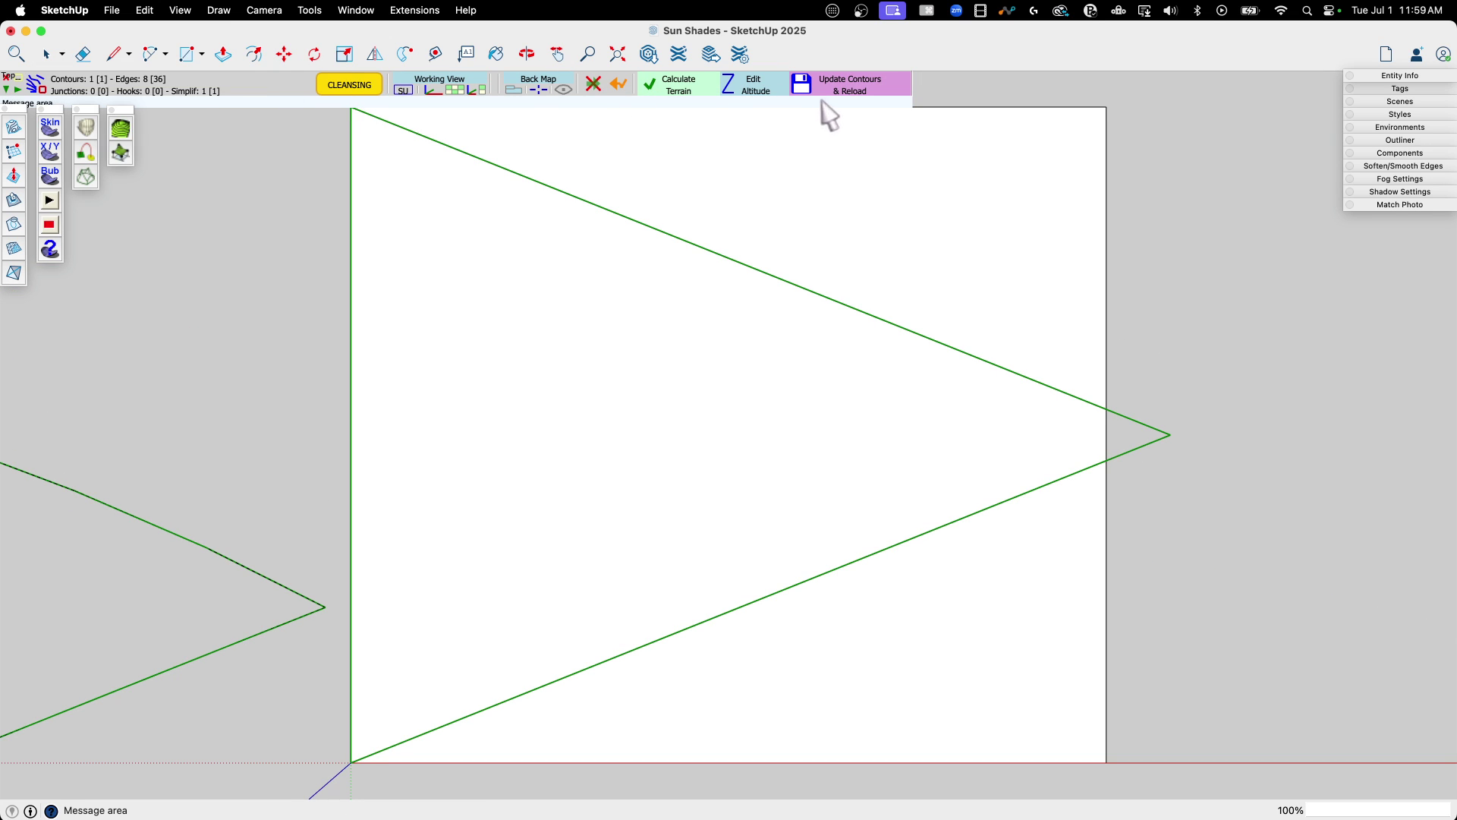
left_click(683, 85)
scroll(572, 230, "down", 5)
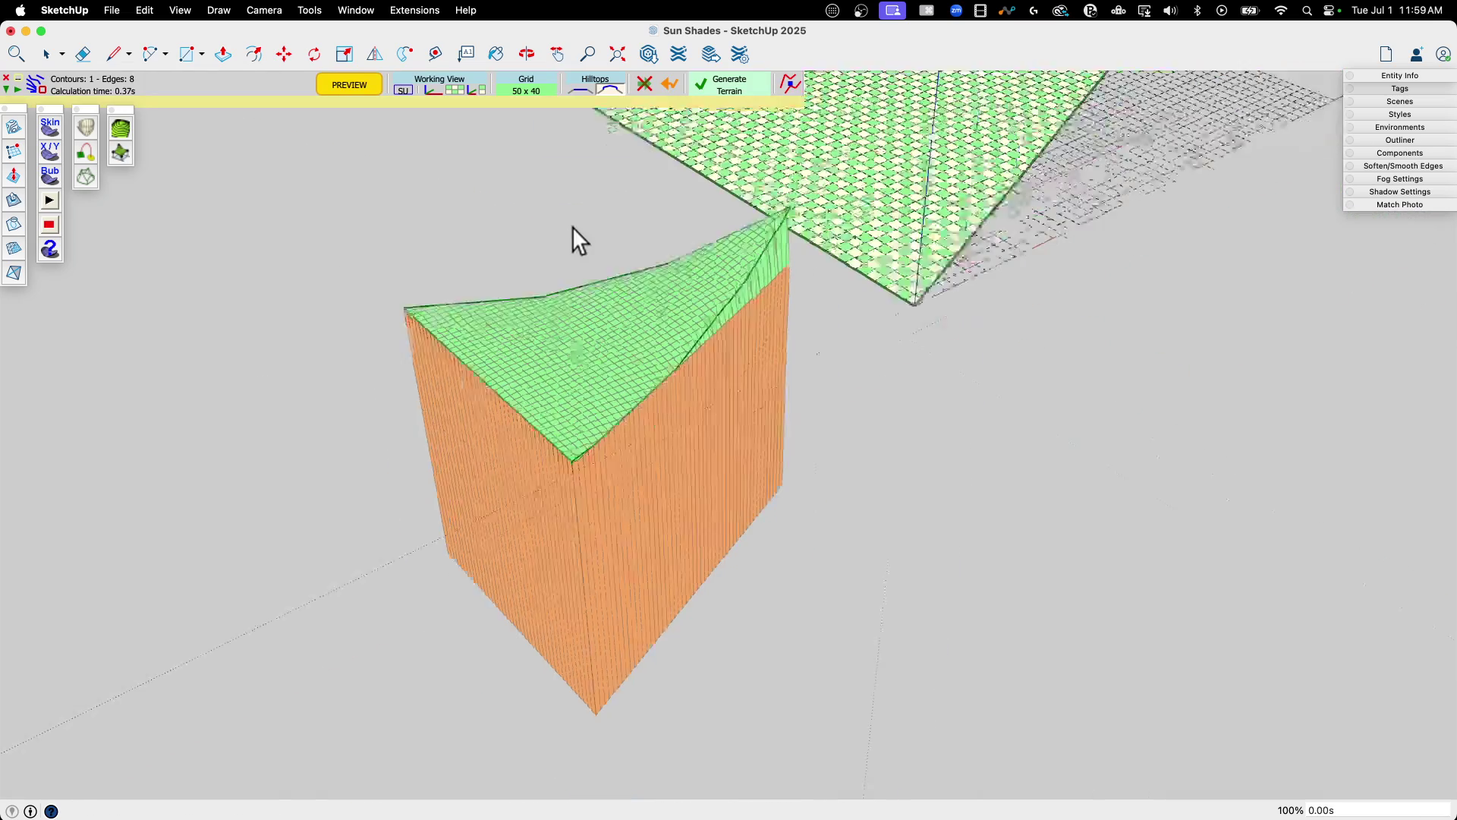
middle_click_drag(572, 228, 476, 129)
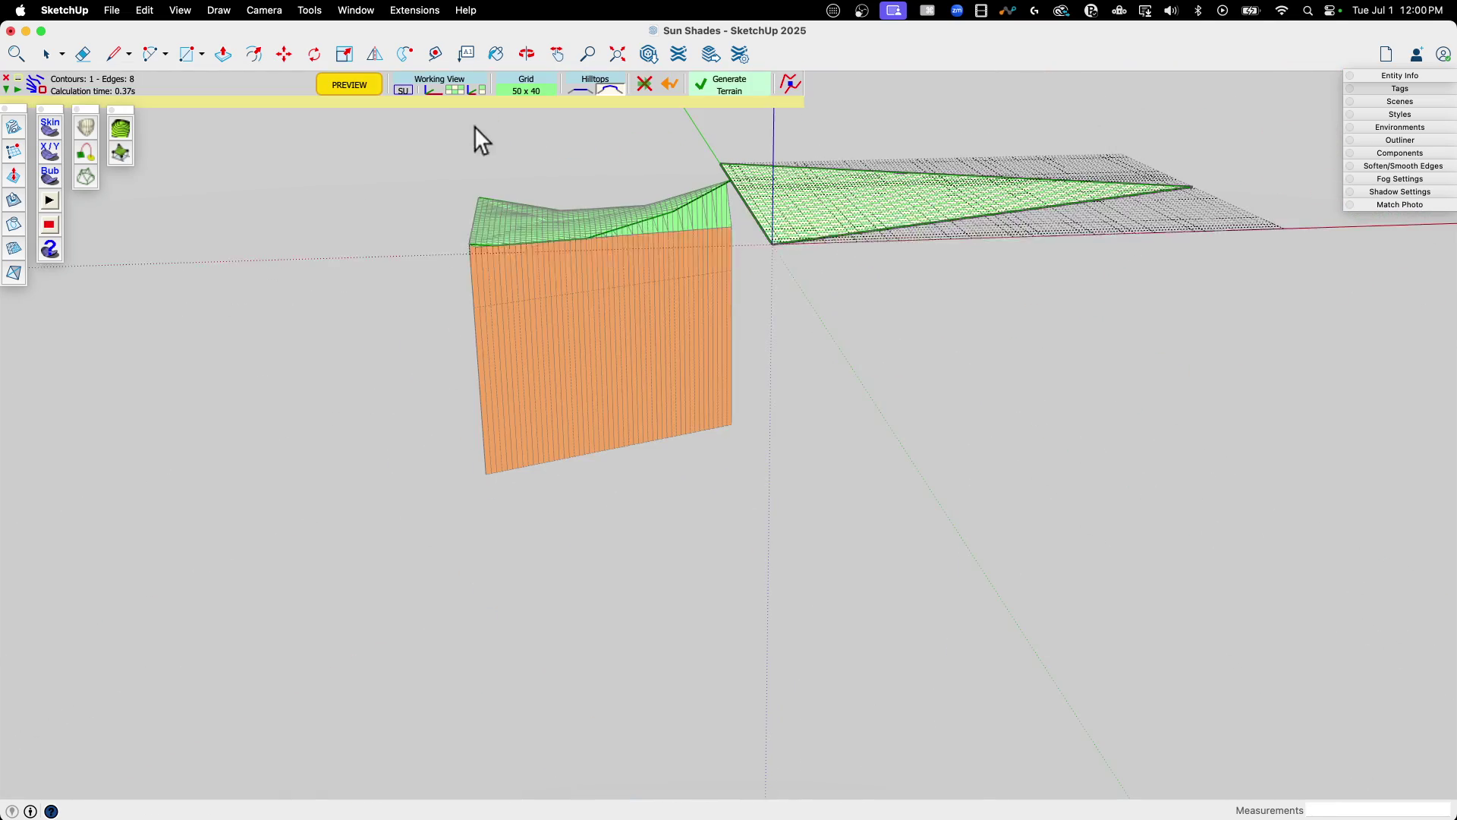
middle_click_drag(604, 223, 992, 299)
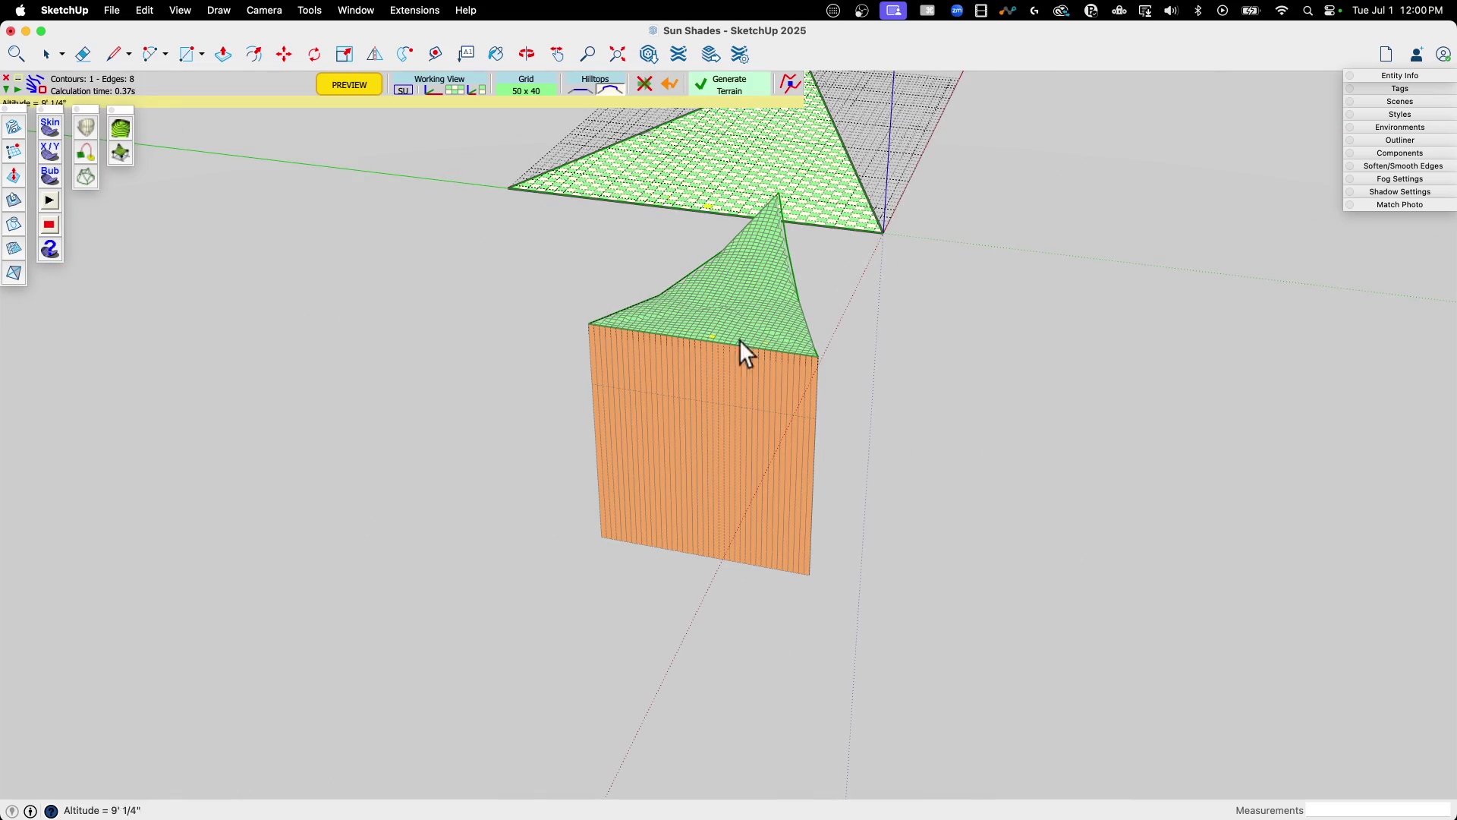
scroll(704, 338, "up", 6)
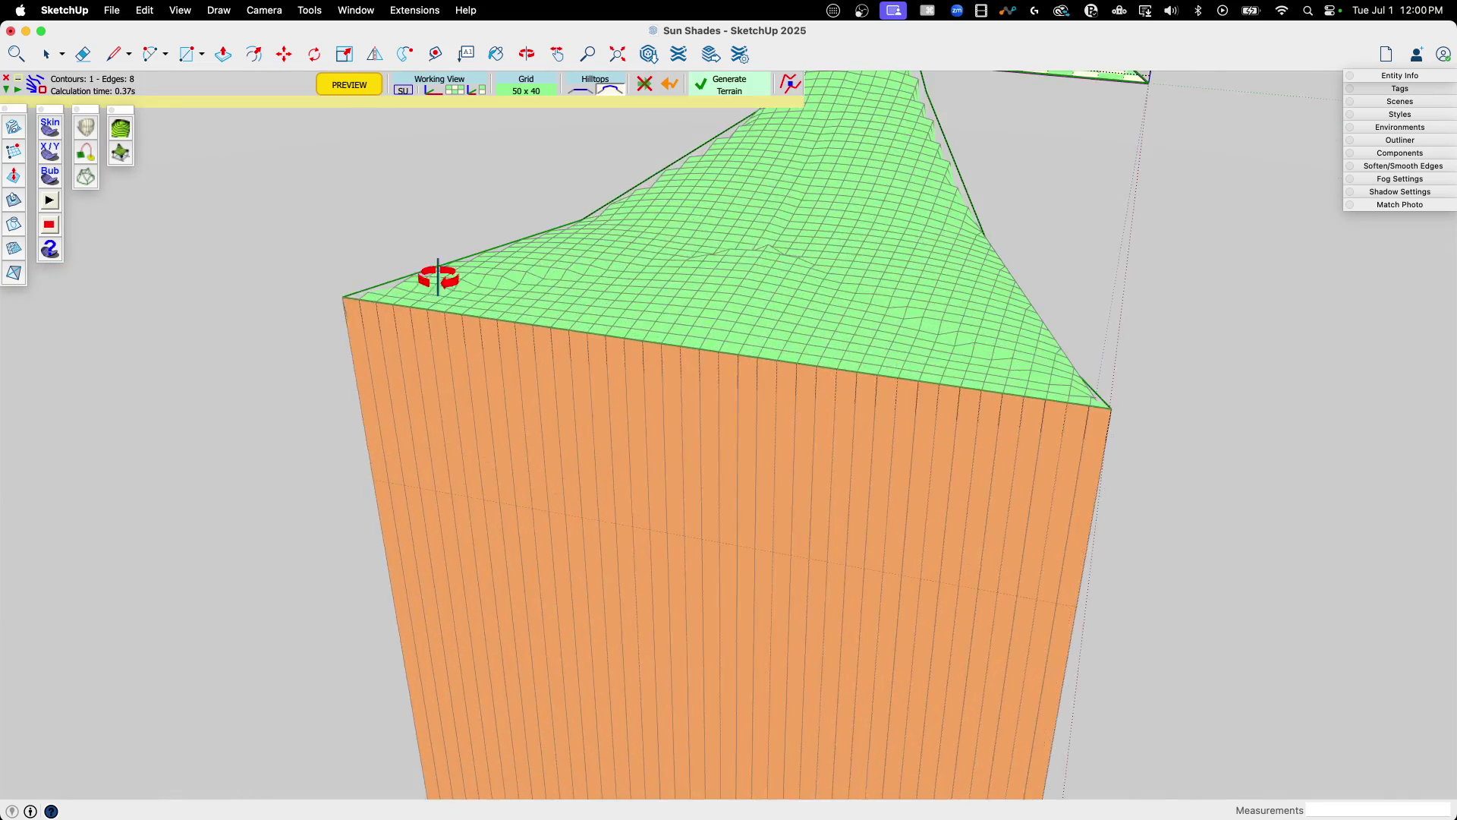
middle_click_drag(439, 277, 714, 261)
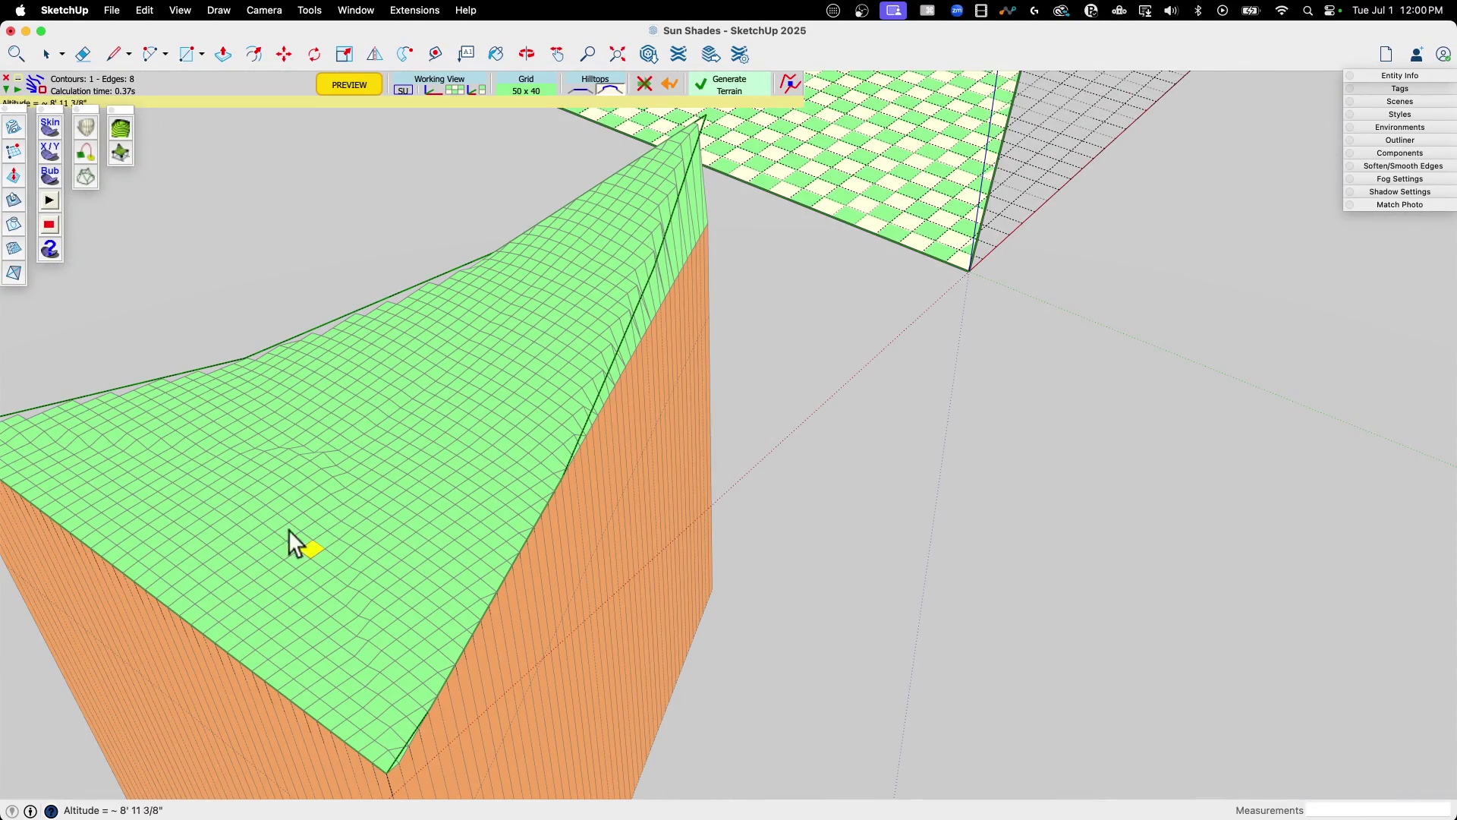
scroll(650, 248, "down", 3)
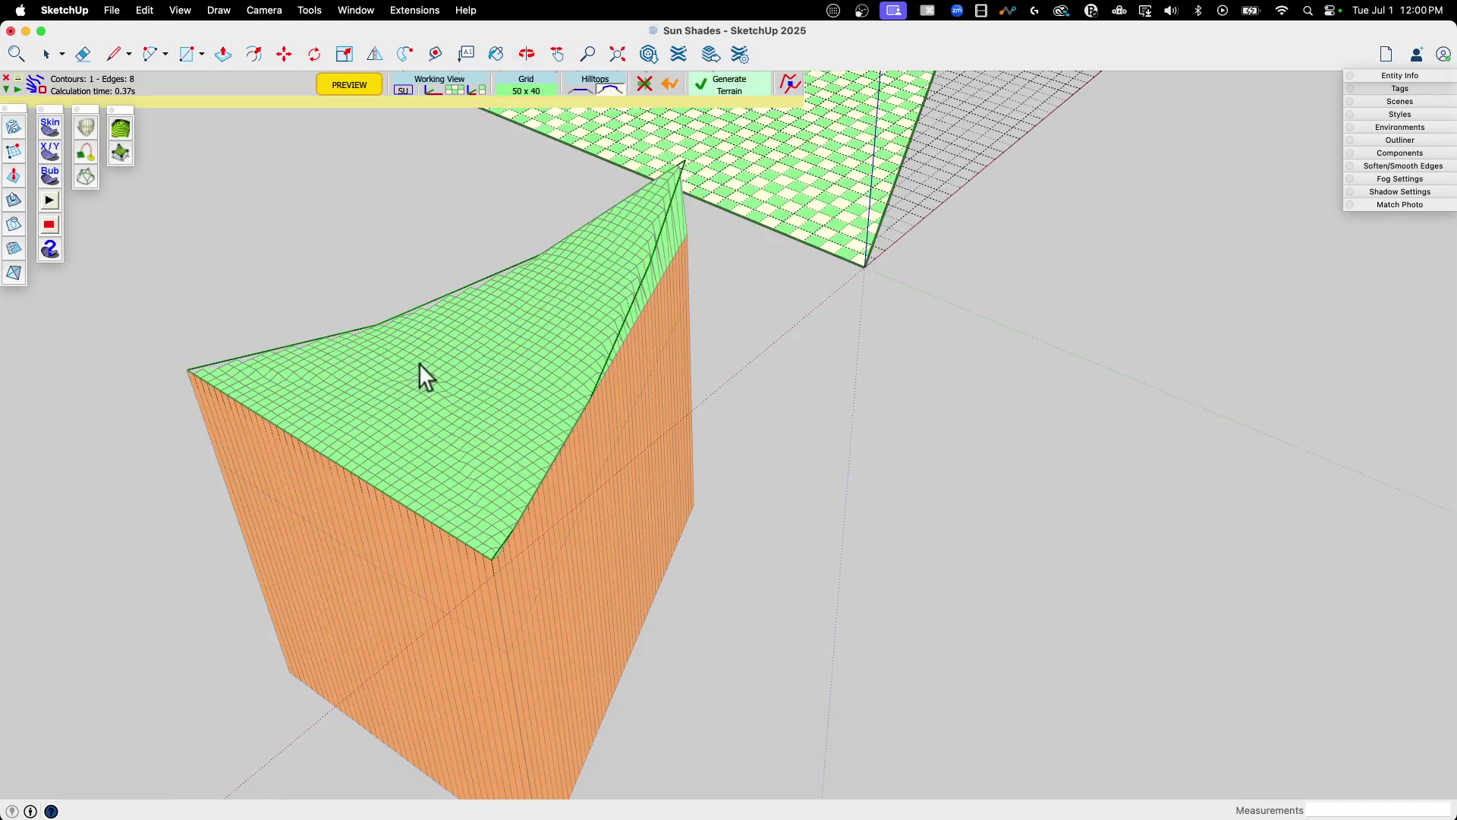
middle_click_drag(421, 365, 440, 404)
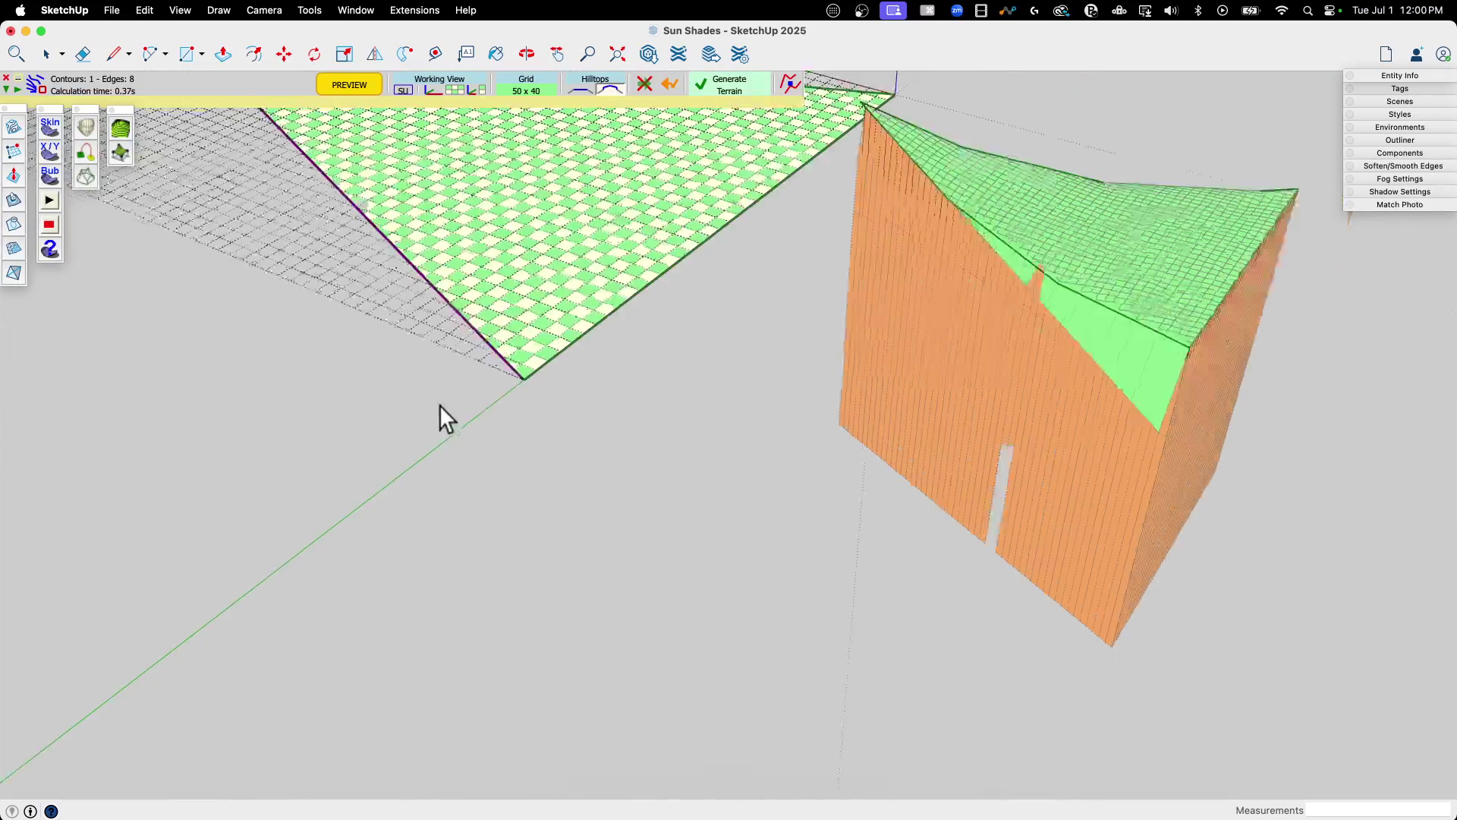
scroll(1022, 364, "up", 5)
middle_click_drag(1020, 364, 904, 266)
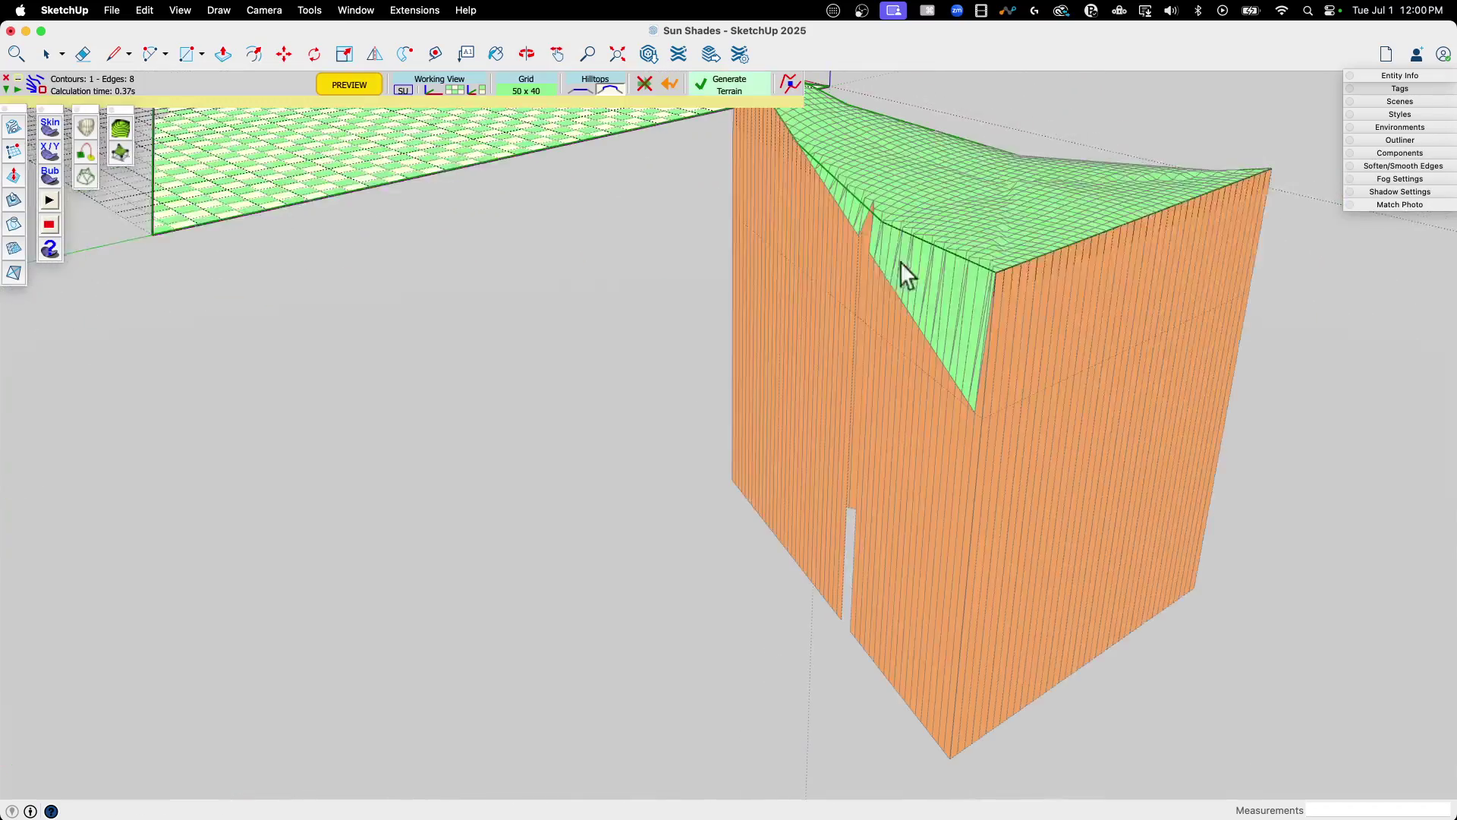
Generate the TopoShaper surface between the rightmost pole tops and exit the terrain tool
left_click(733, 85)
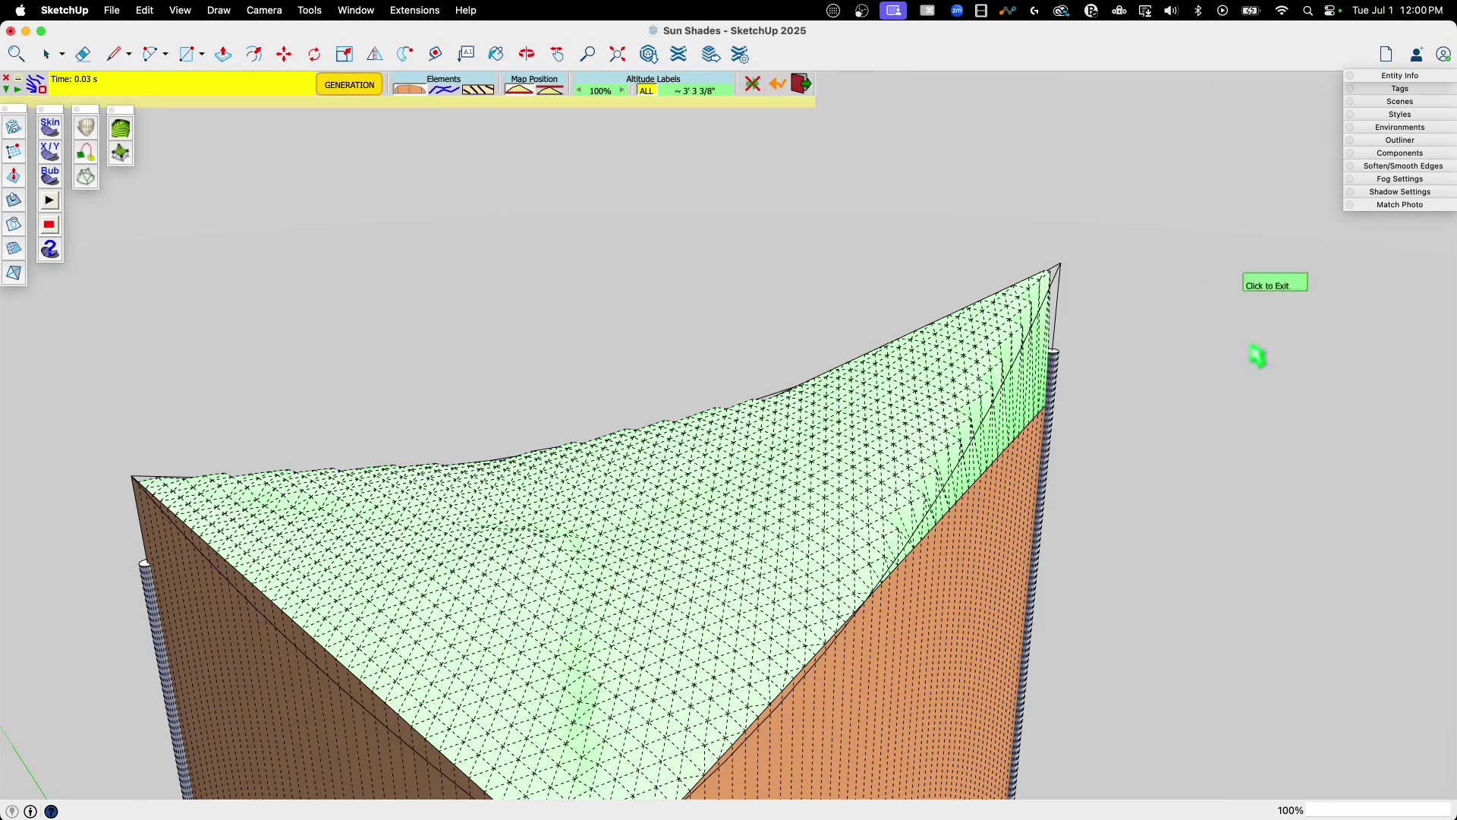
scroll(1001, 269, "down", 3)
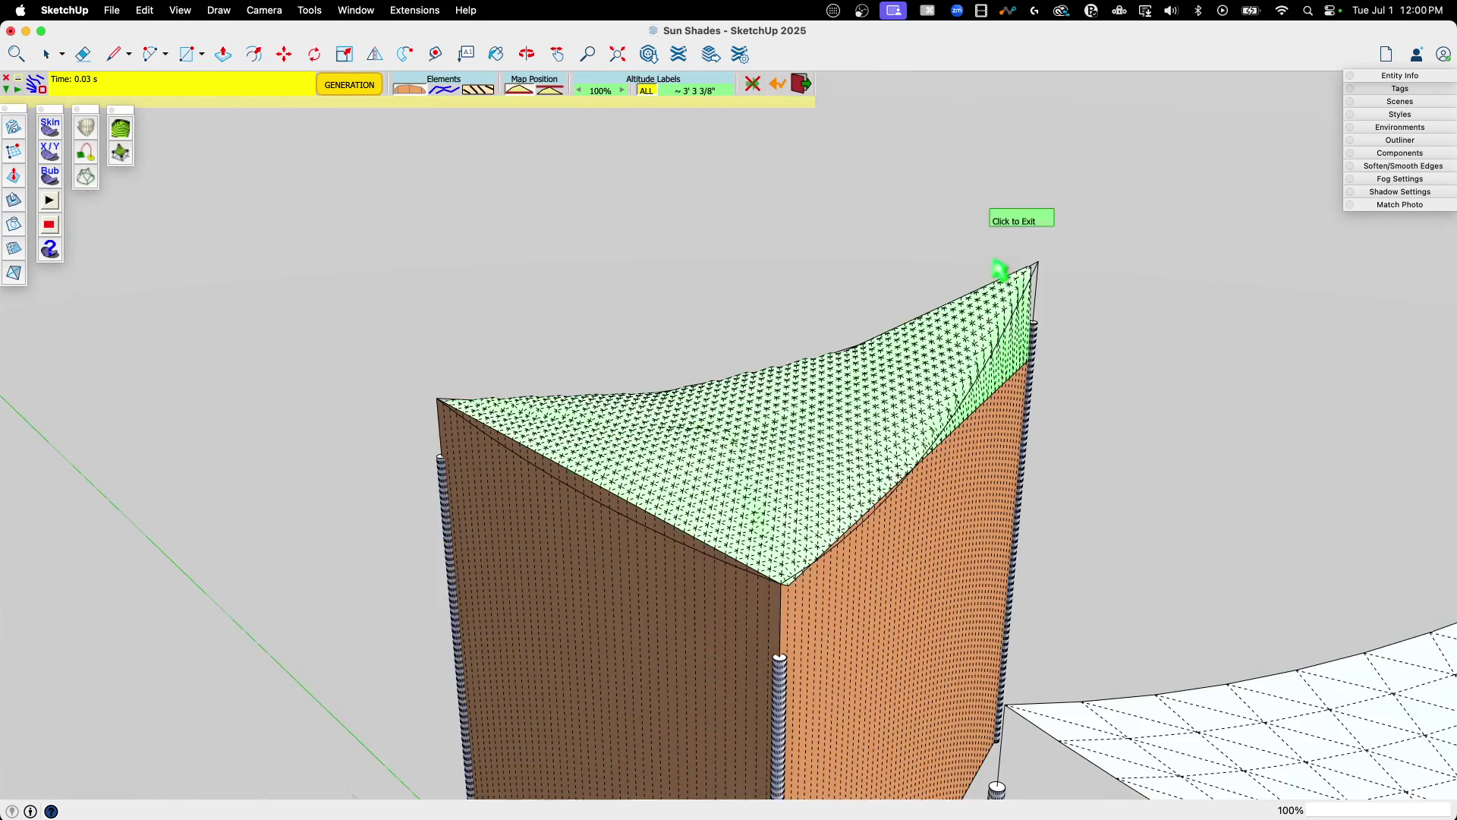
middle_click_drag(1001, 269, 335, 403)
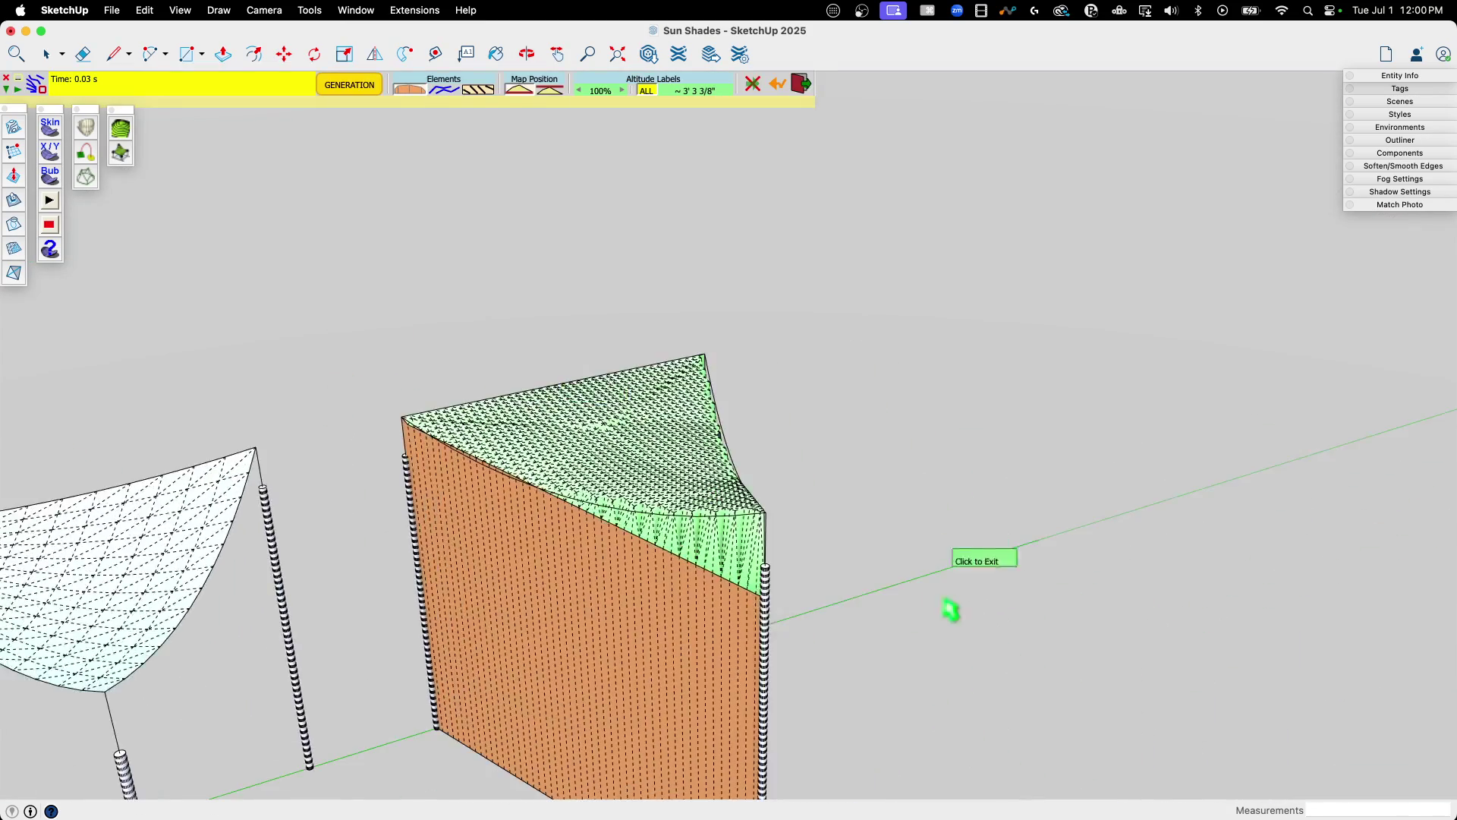
left_click(950, 609)
middle_click_drag(950, 609, 551, 562)
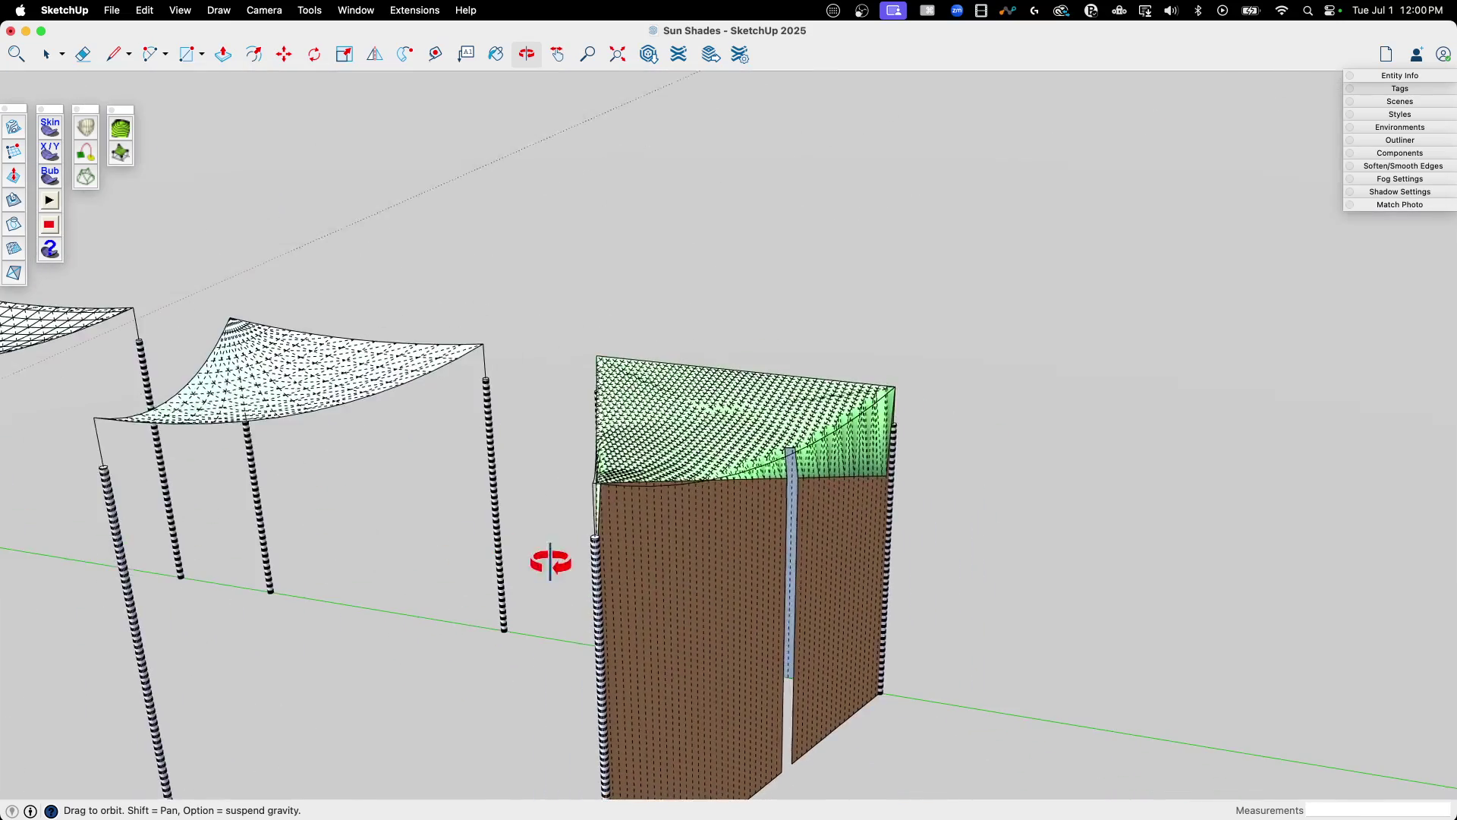
Delete the brown skirt walls inside the new shade group, leaving only the green canopy
left_click(740, 522)
double_click(740, 525)
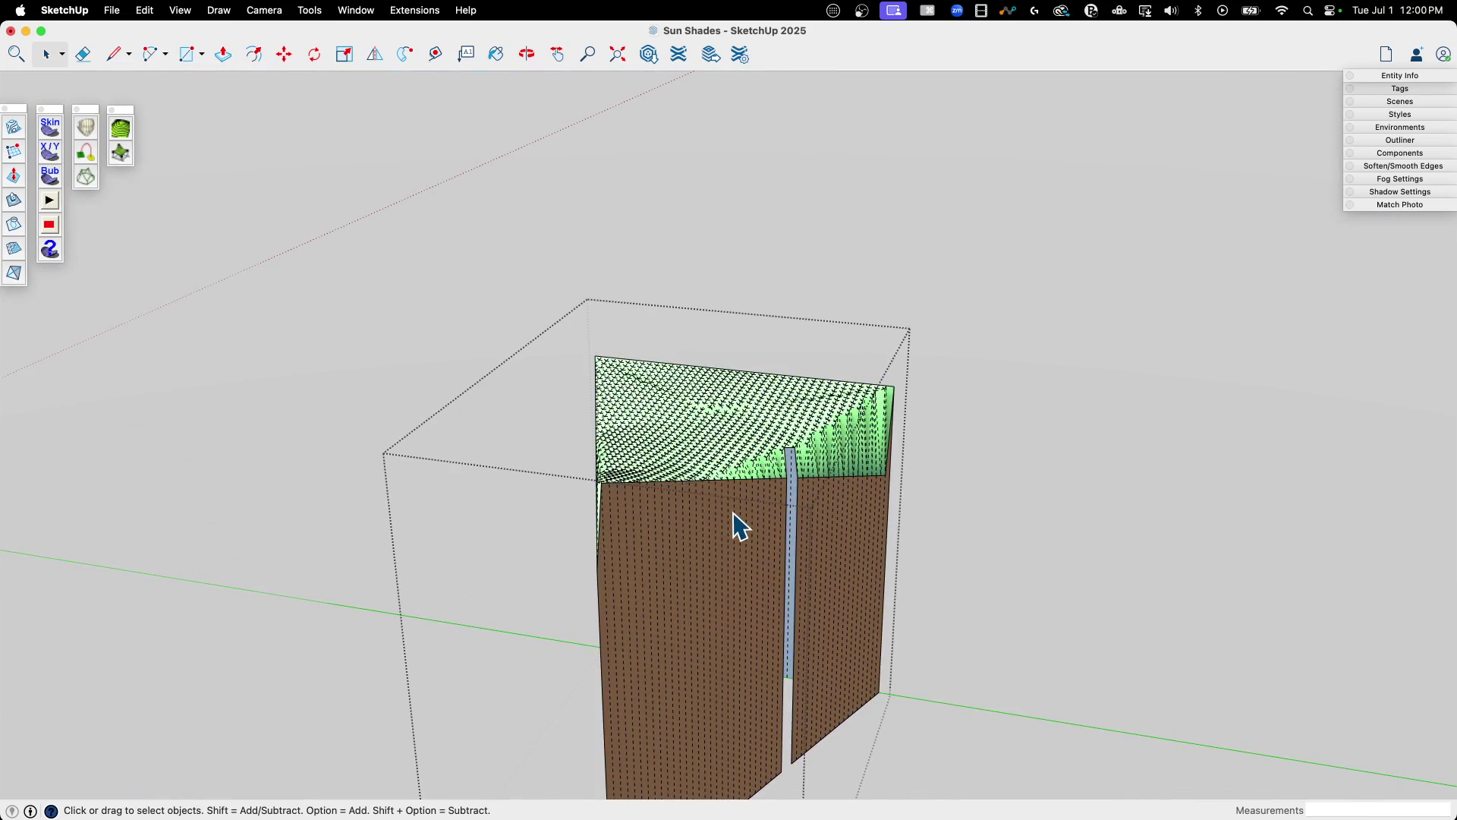
left_click(641, 593)
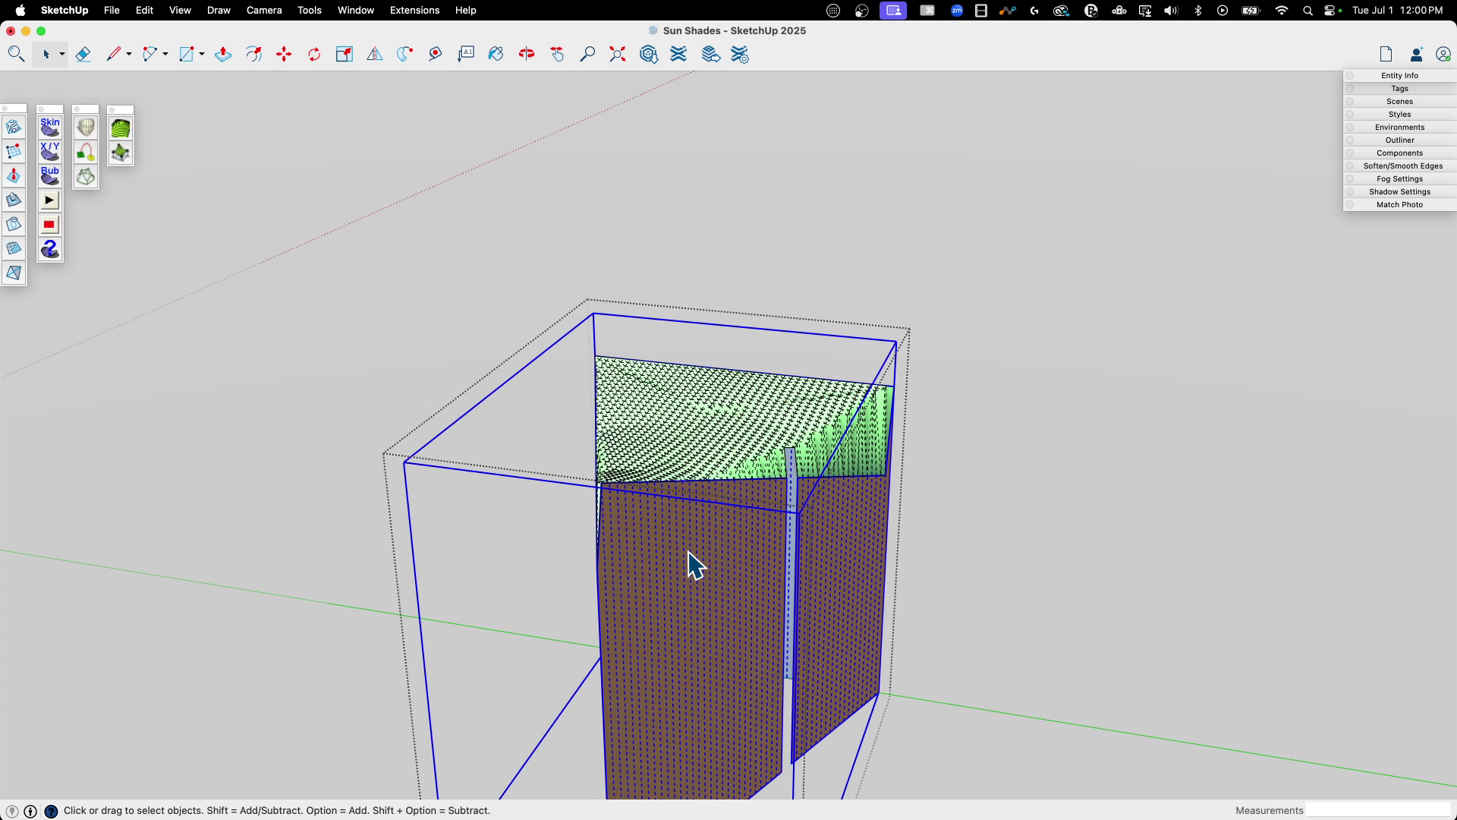
key("Delete")
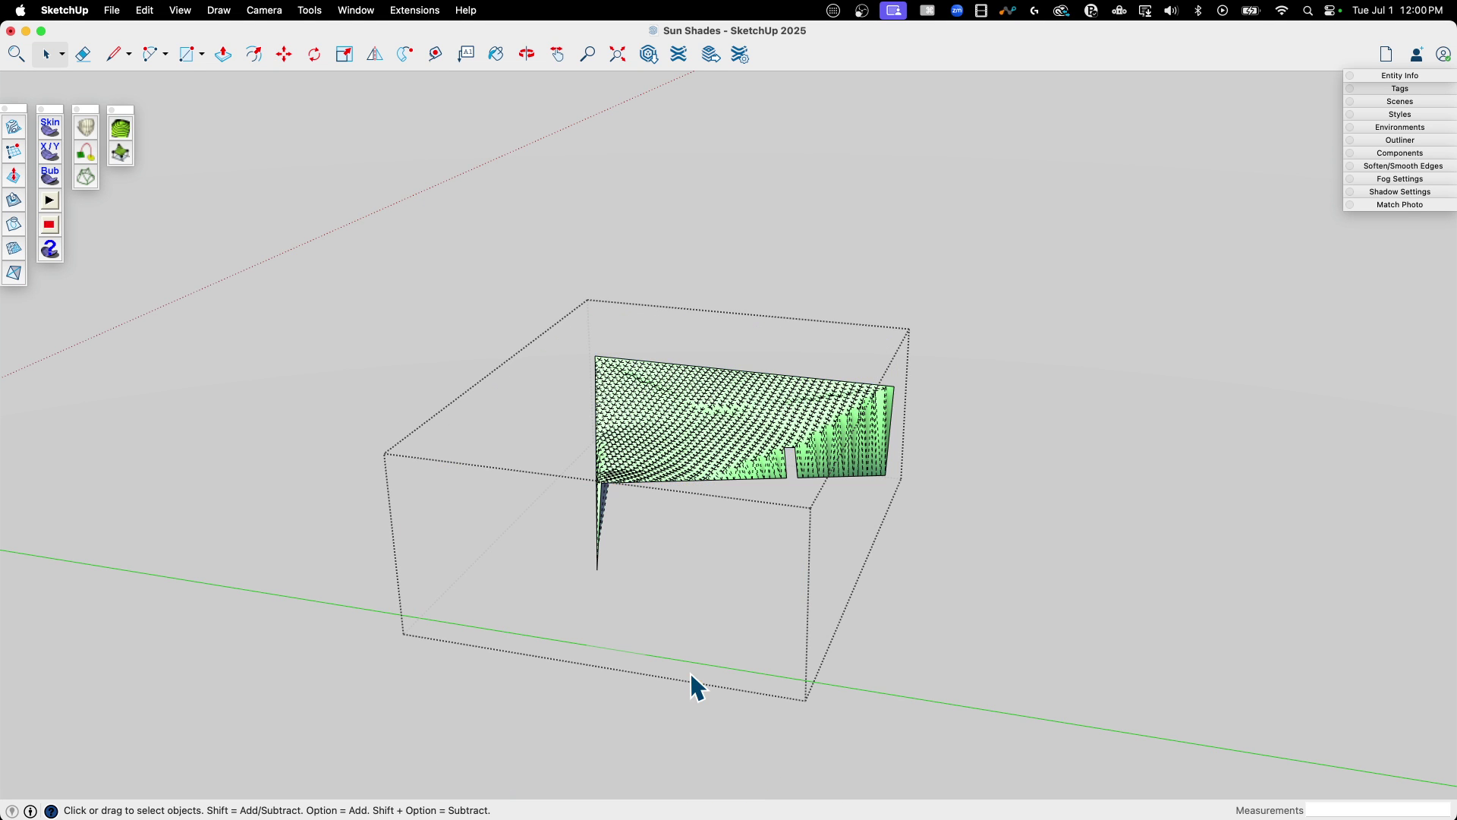
left_click(1036, 550)
middle_click_drag(571, 518, 181, 540)
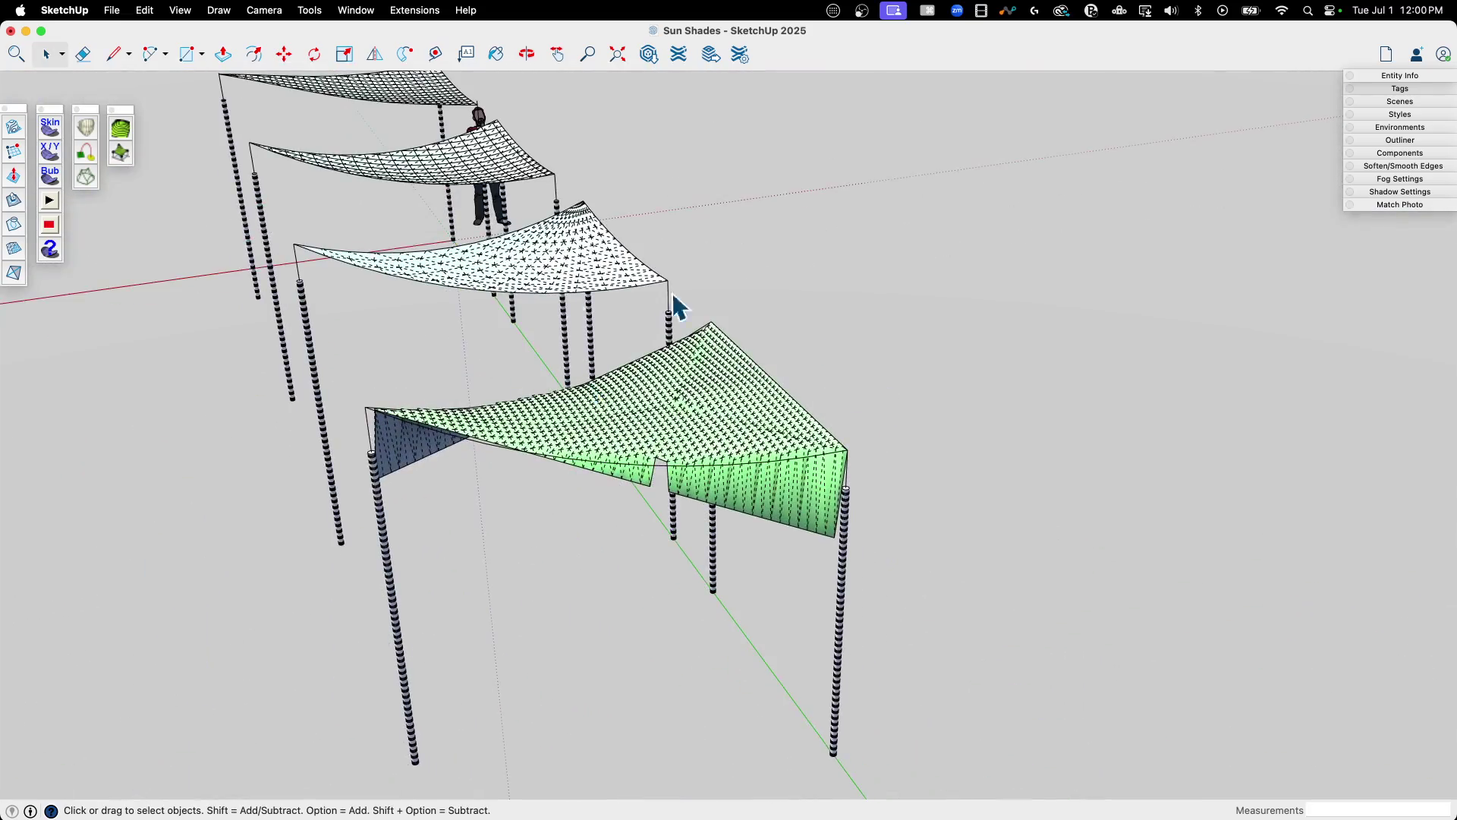
middle_click_drag(781, 478, 1181, 338)
middle_click_drag(1267, 415, 1106, 329)
scroll(1139, 330, "down", 2)
scroll(1133, 314, "down", 3)
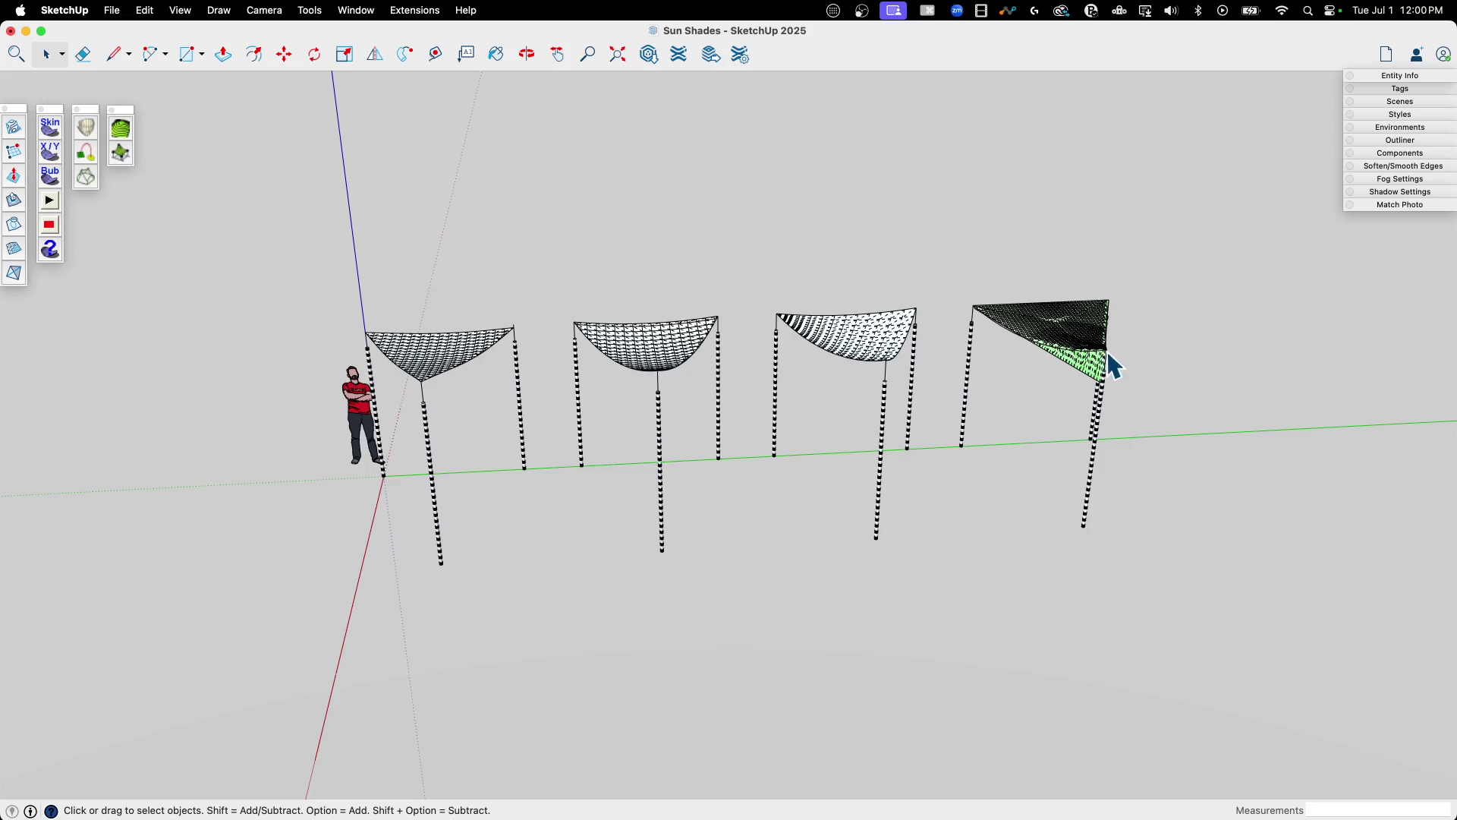
scroll(1074, 353, "up", 5)
middle_click_drag(1076, 360, 1028, 465)
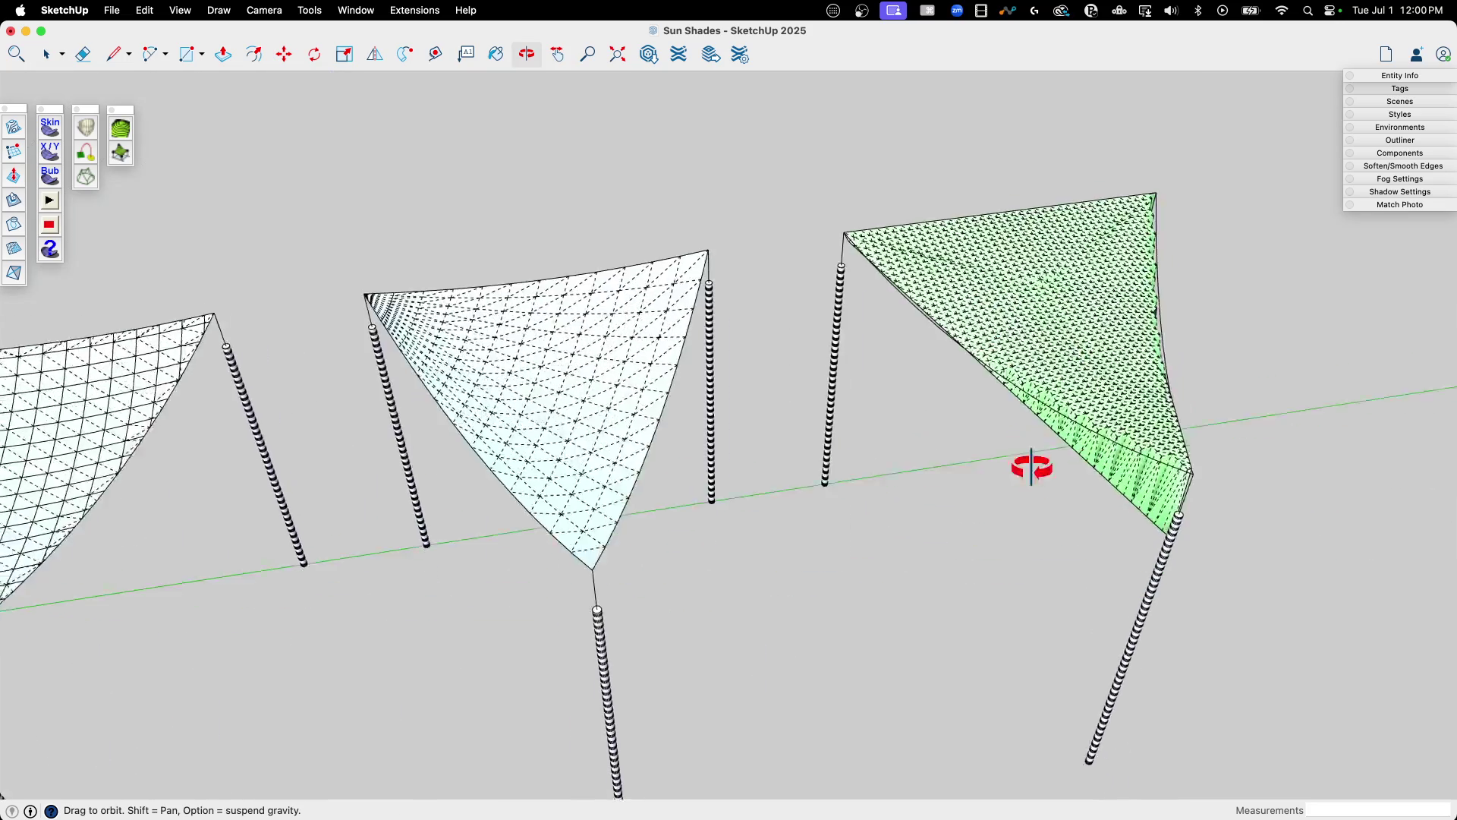
scroll(1158, 319, "up", 8)
scroll(1025, 334, "up", 1)
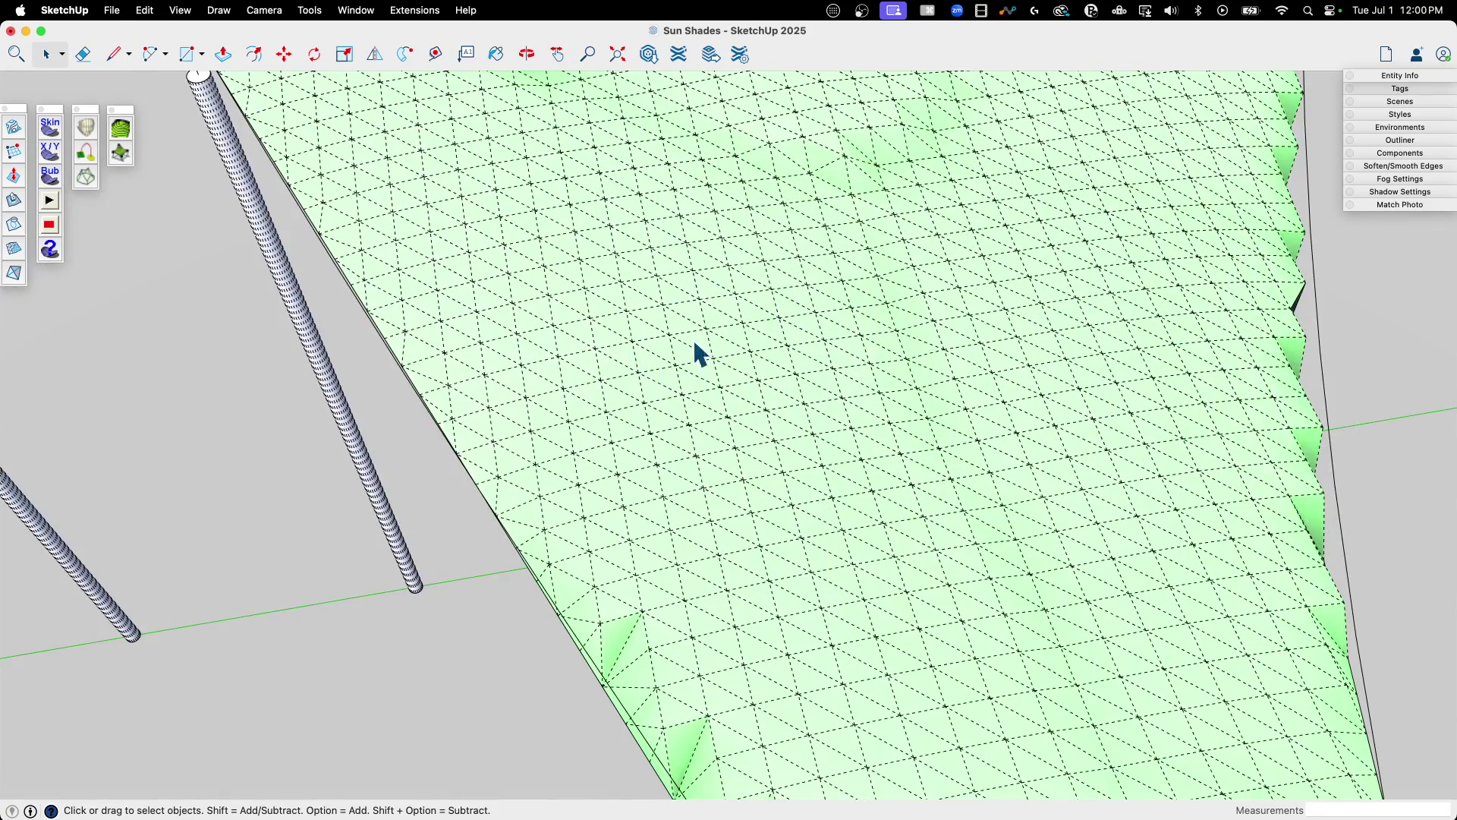
scroll(870, 215, "down", 6)
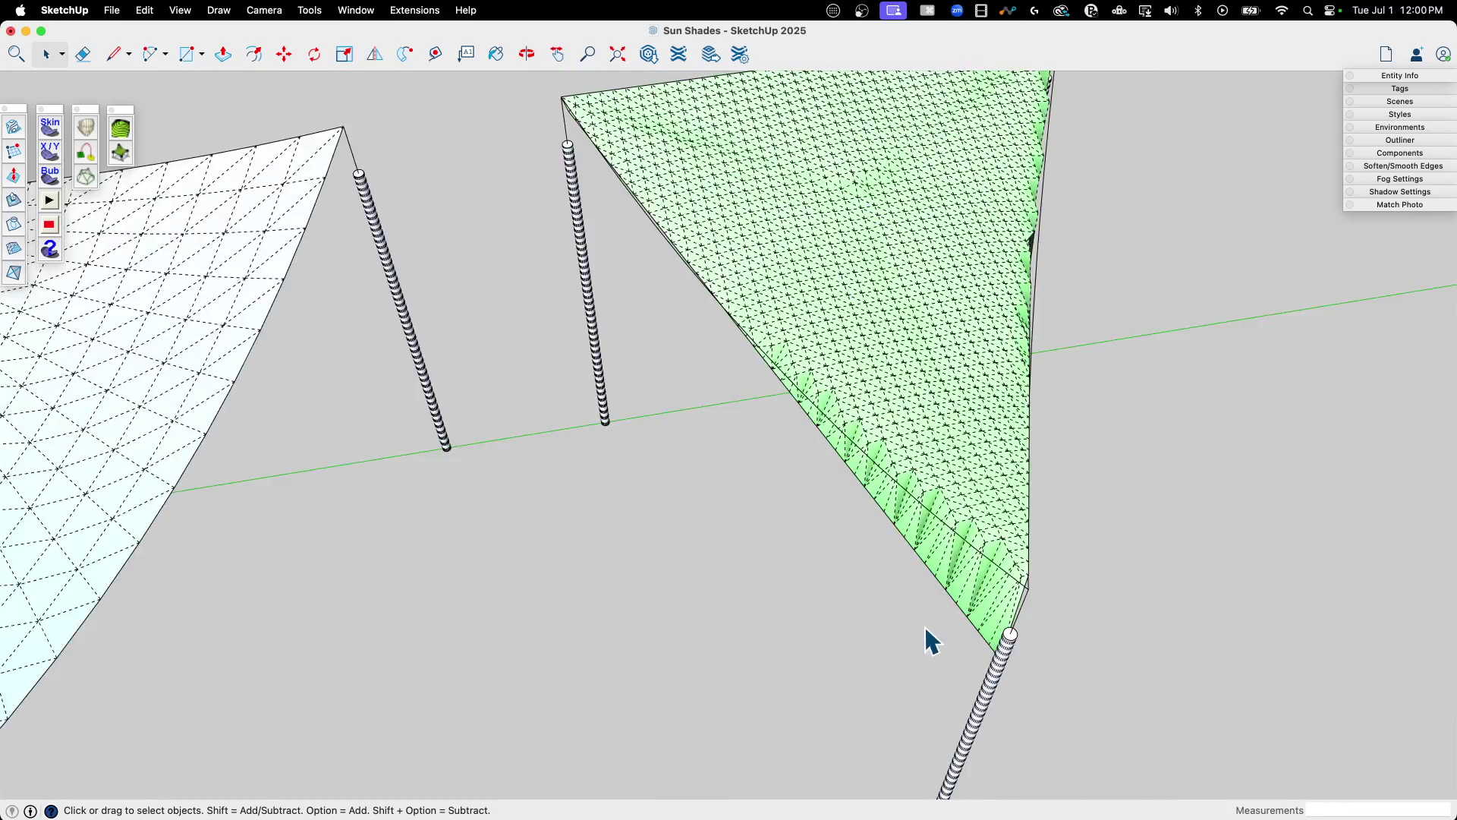
middle_click_drag(931, 641, 837, 258)
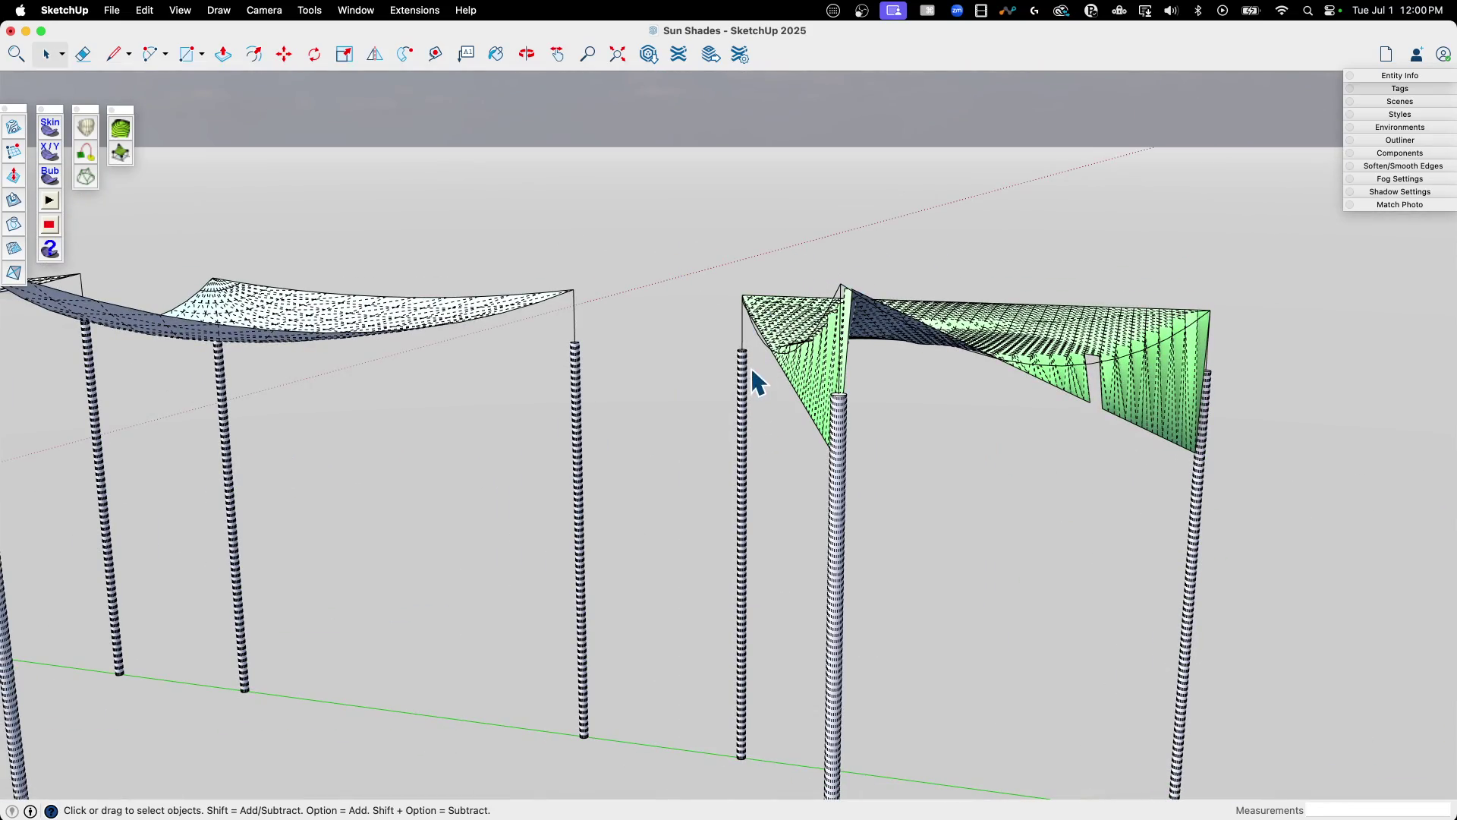
middle_click_drag(822, 389, 657, 511)
scroll(1131, 448, "down", 5)
scroll(1357, 578, "down", 3)
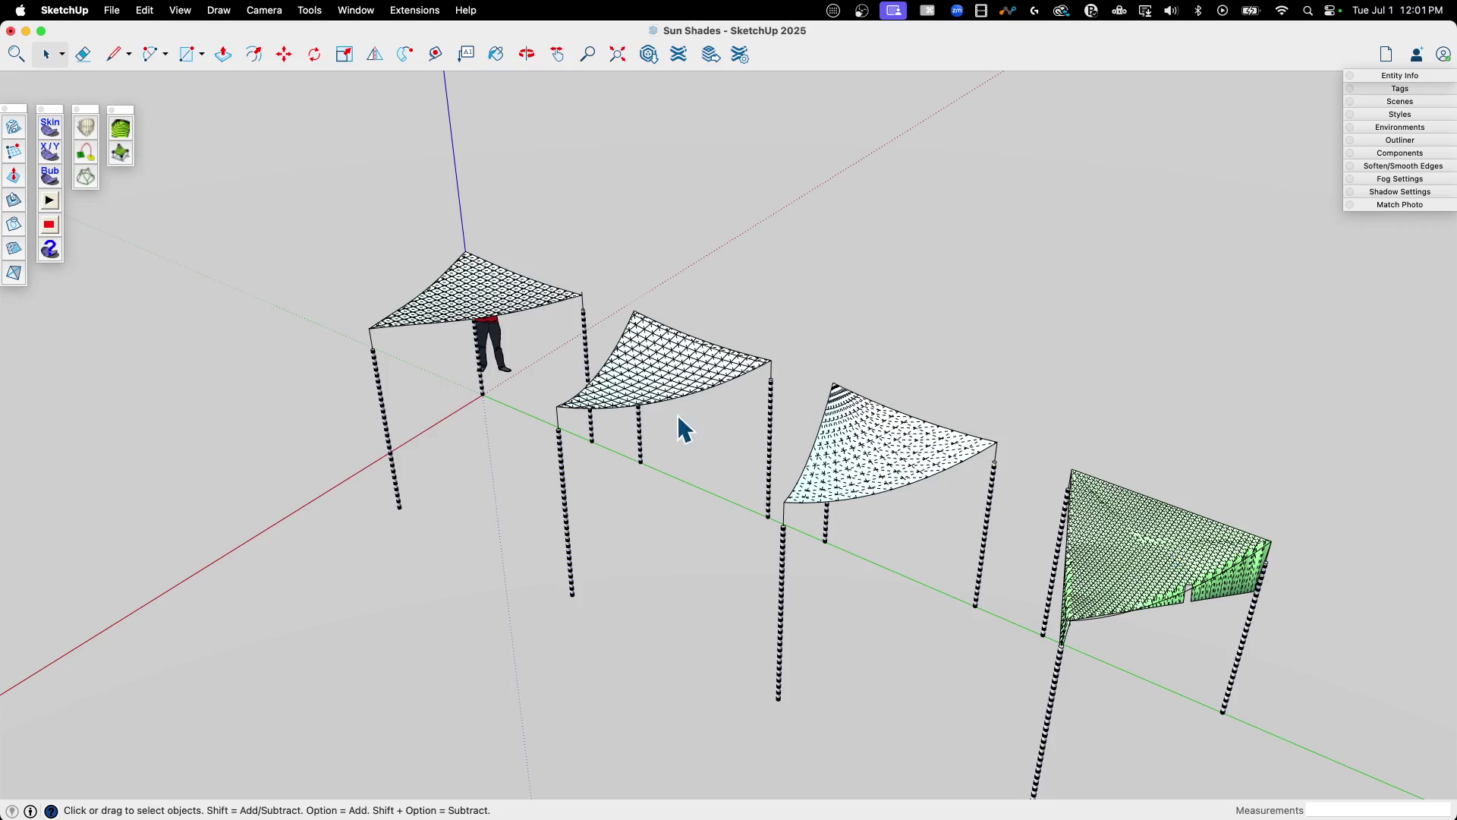
scroll(807, 488, "up", 1)
middle_click_drag(833, 513, 976, 507)
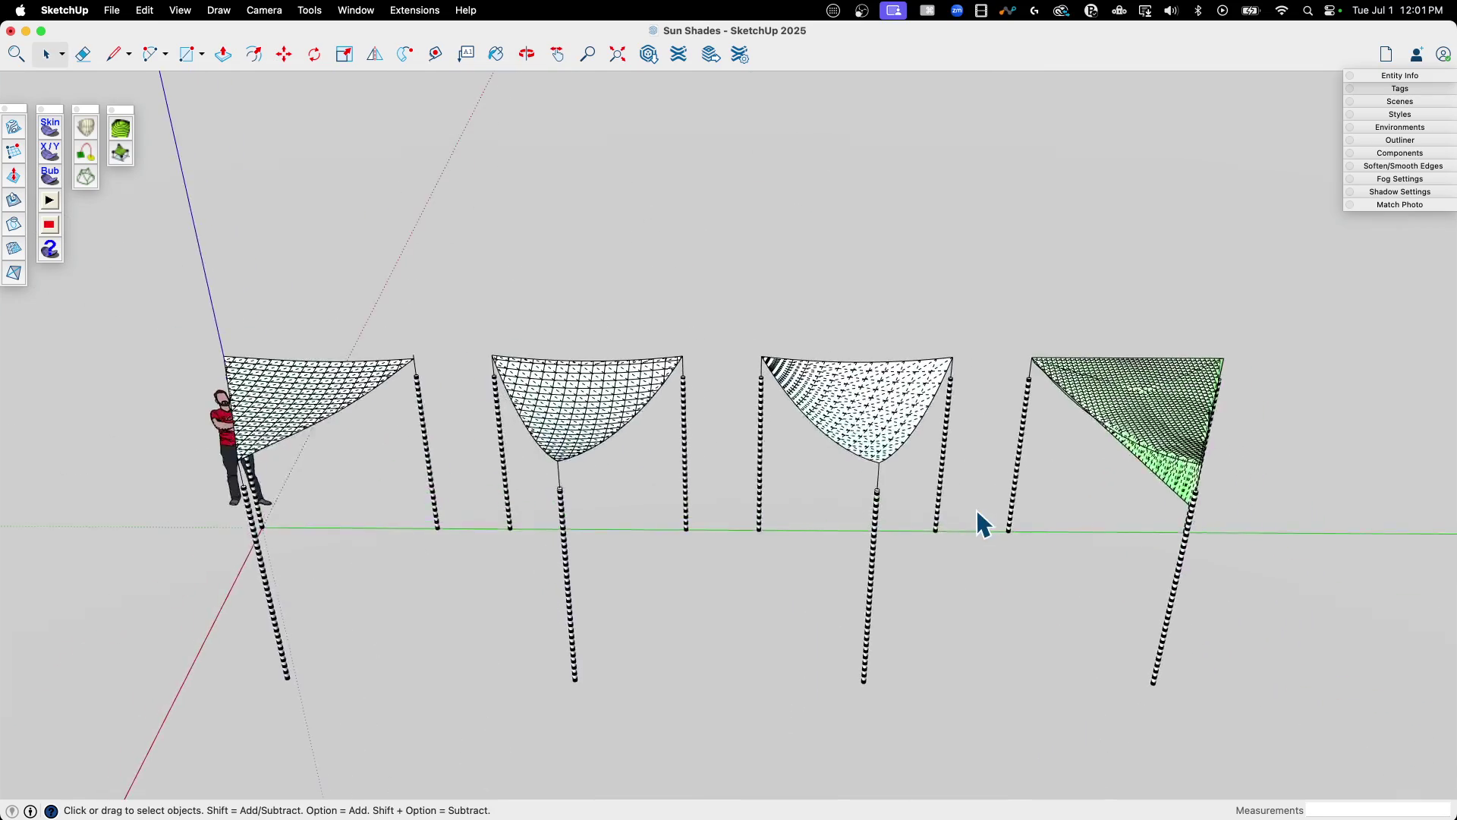
scroll(972, 512, "up", 4)
scroll(830, 530, "down", 2)
scroll(817, 521, "up", 5)
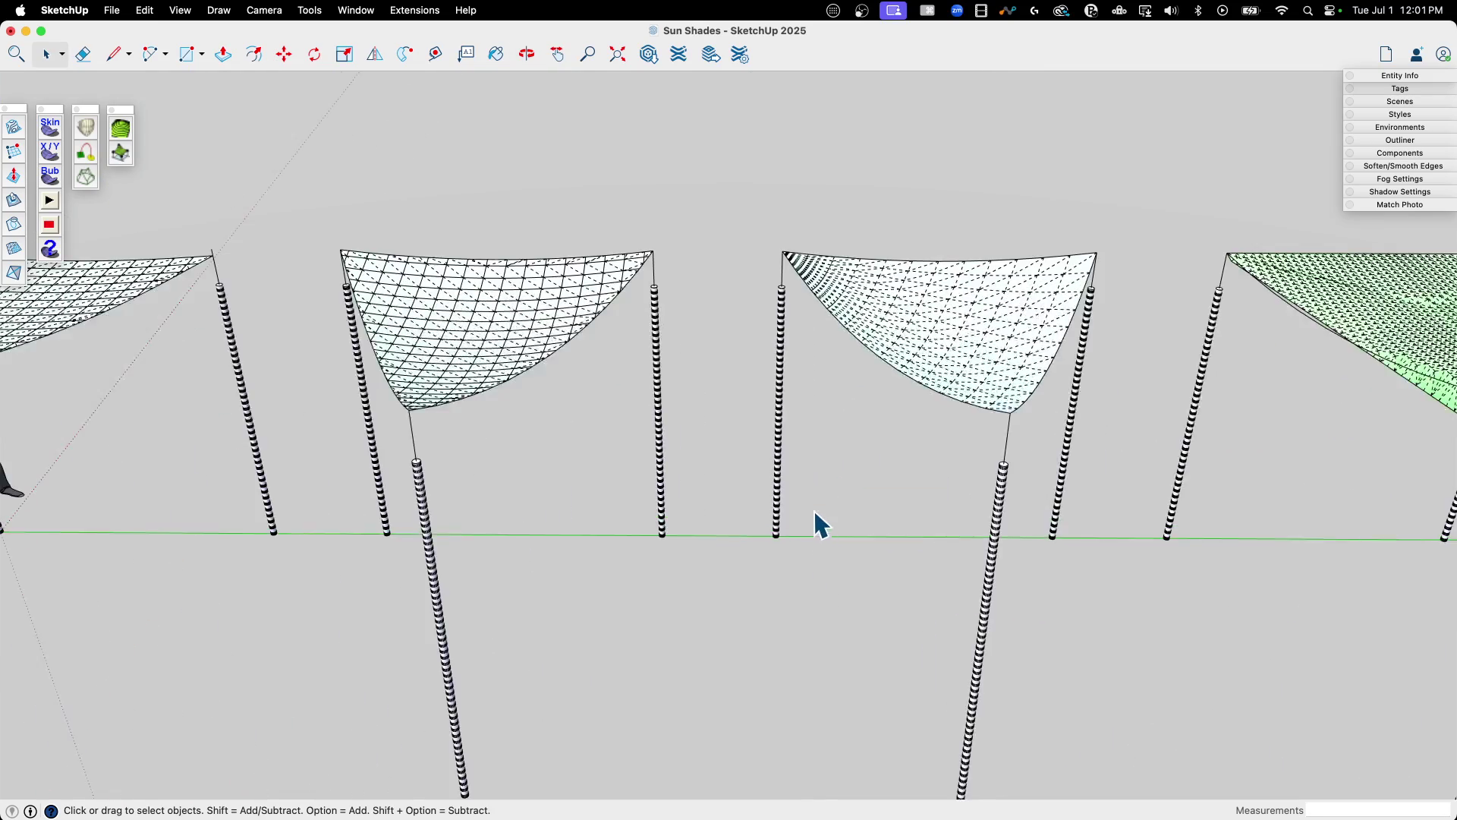
scroll(665, 256, "up", 2)
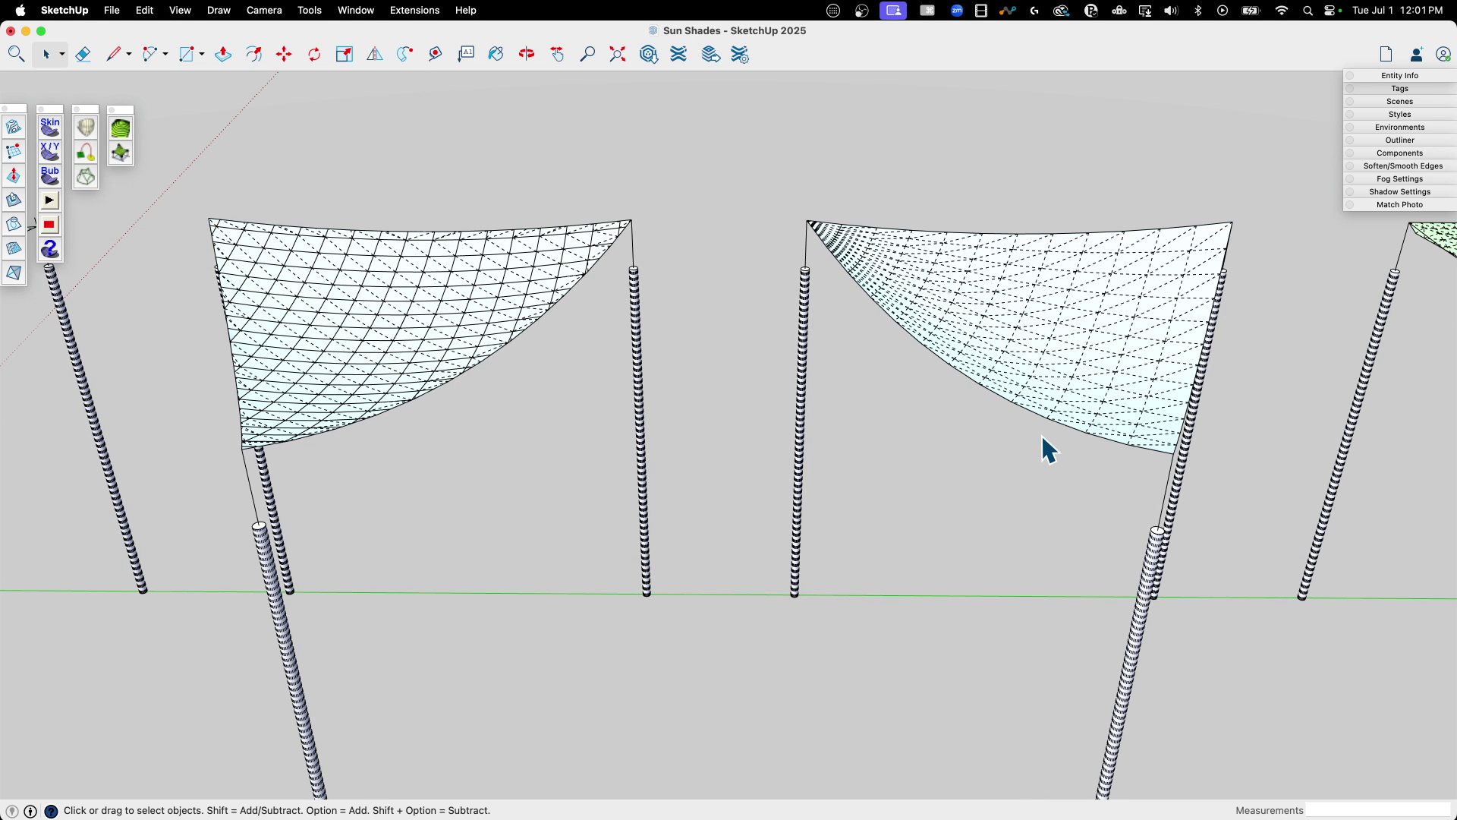
middle_click_drag(1045, 444, 884, 445)
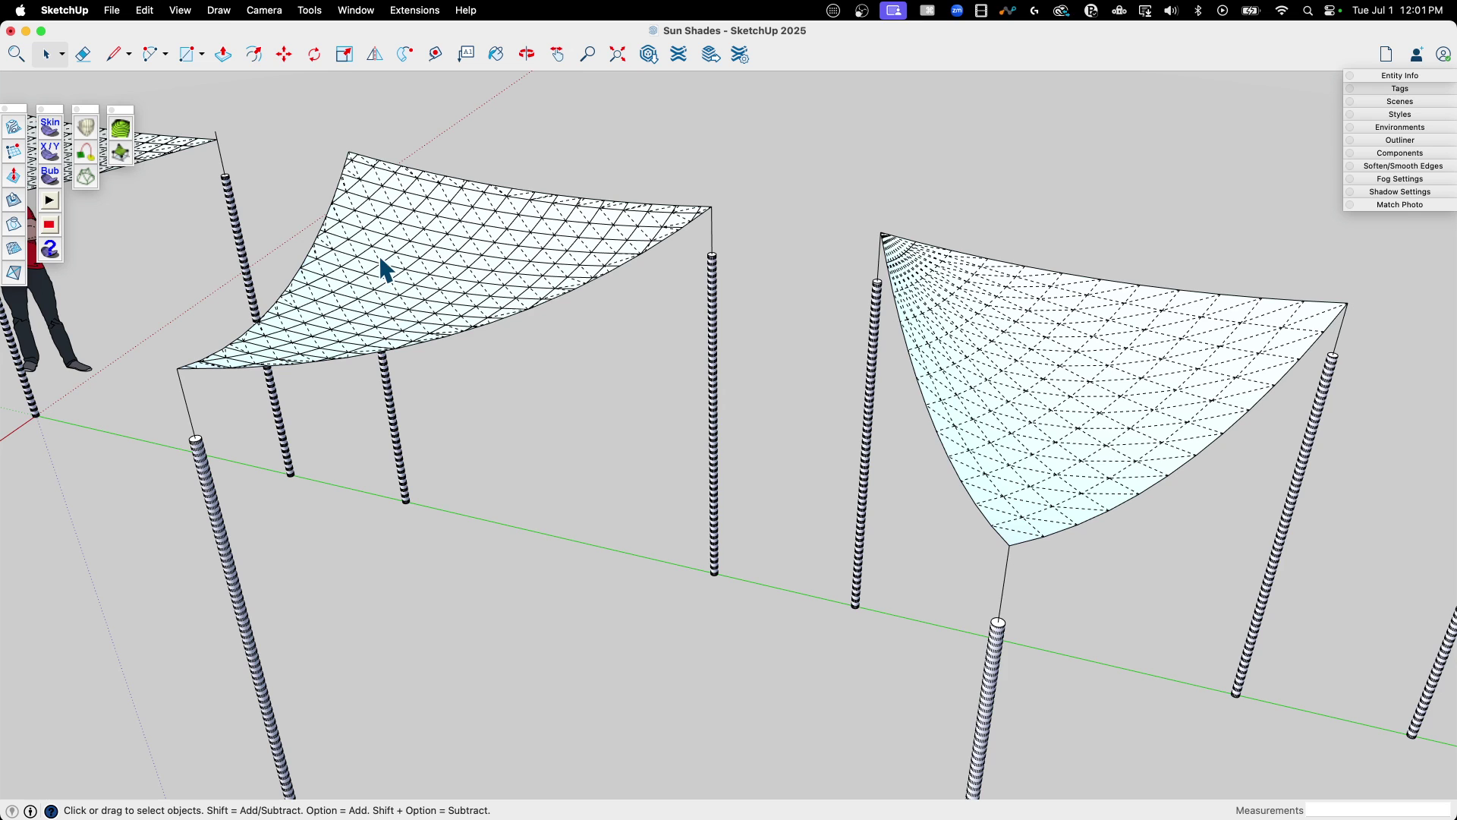
middle_click_drag(335, 364, 403, 316)
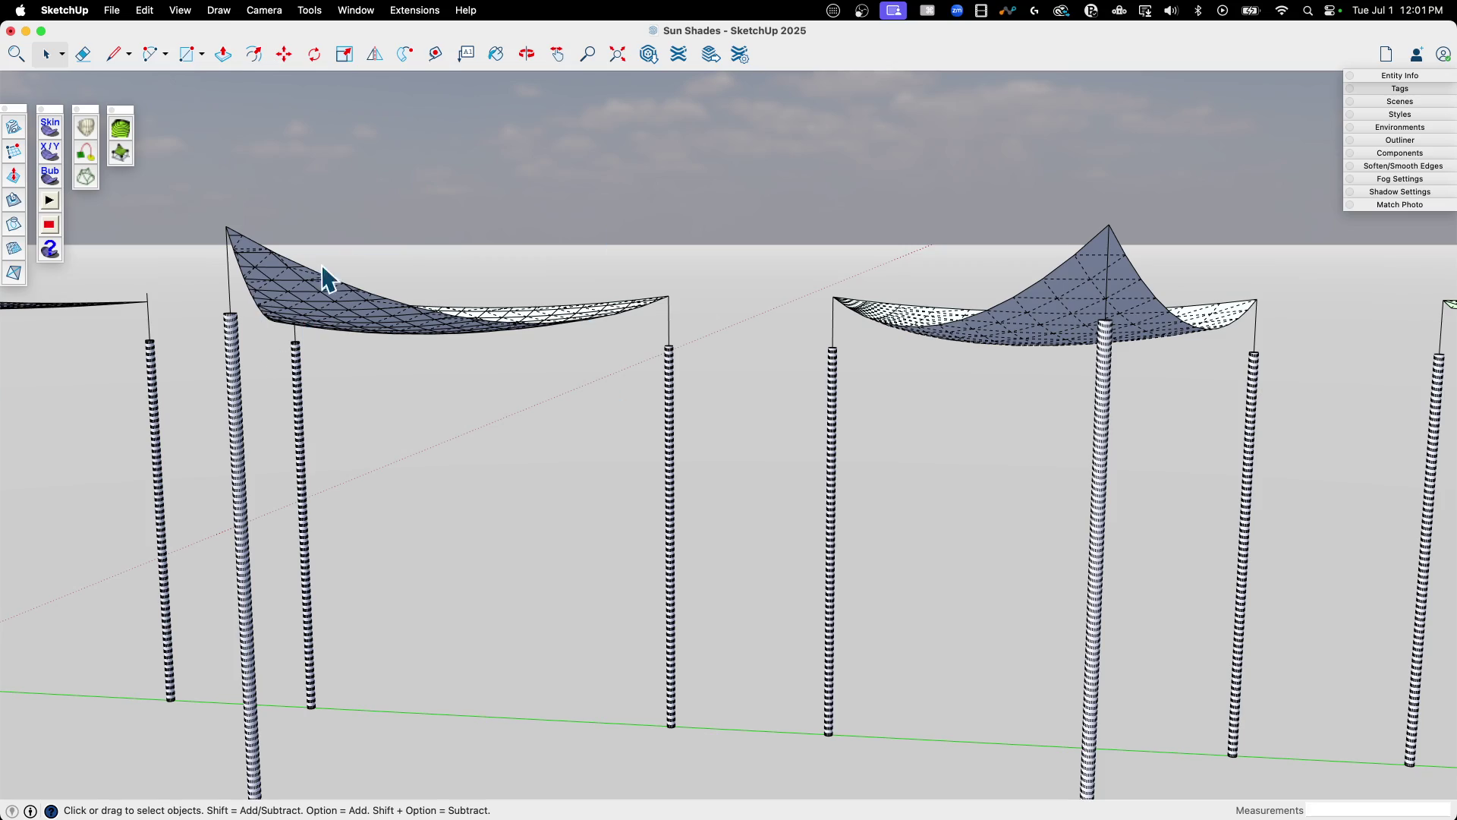
middle_click_drag(325, 277, 442, 98)
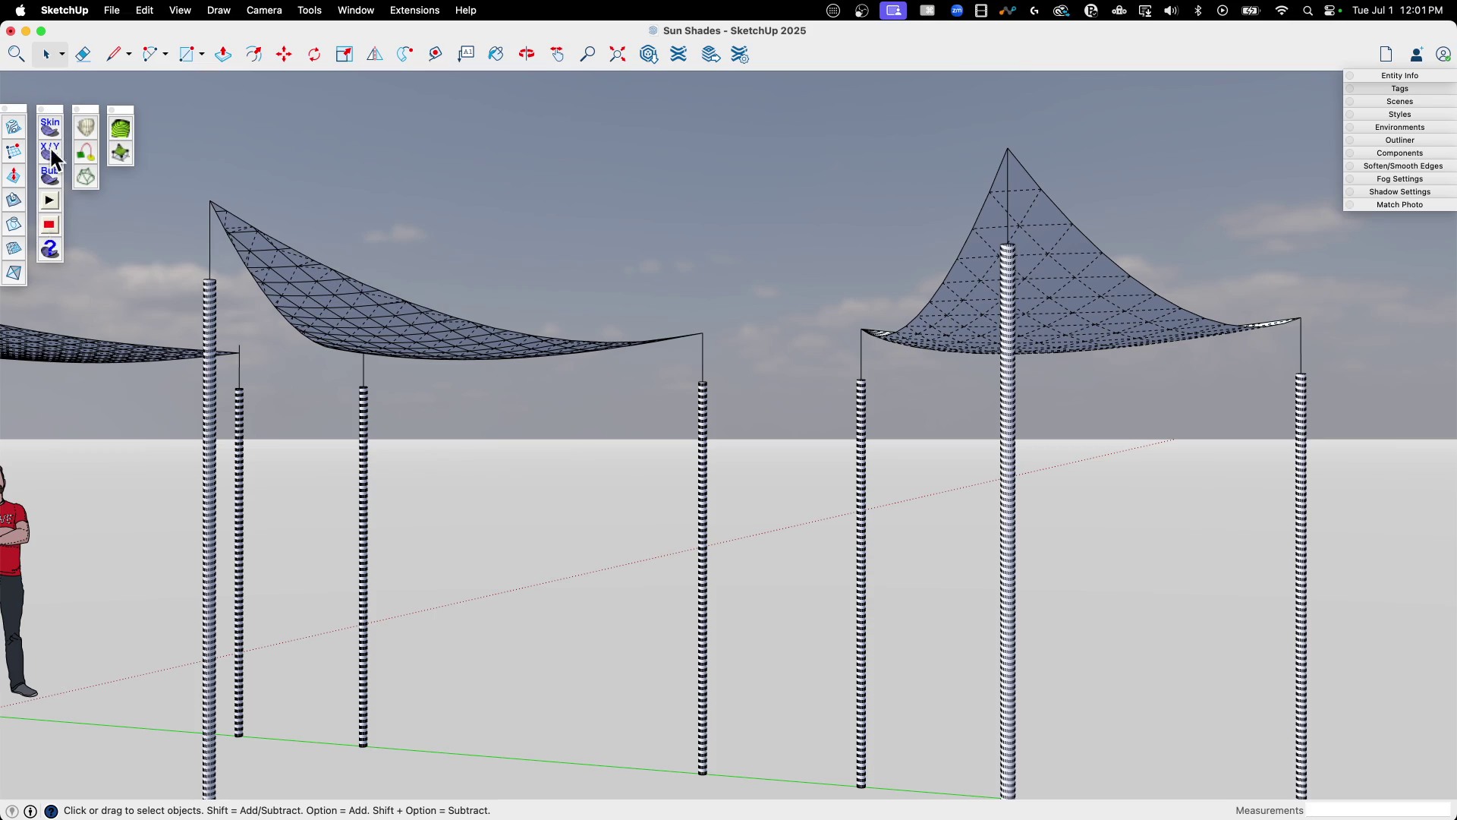
scroll(313, 288, "down", 5)
middle_click_drag(456, 296, 744, 494)
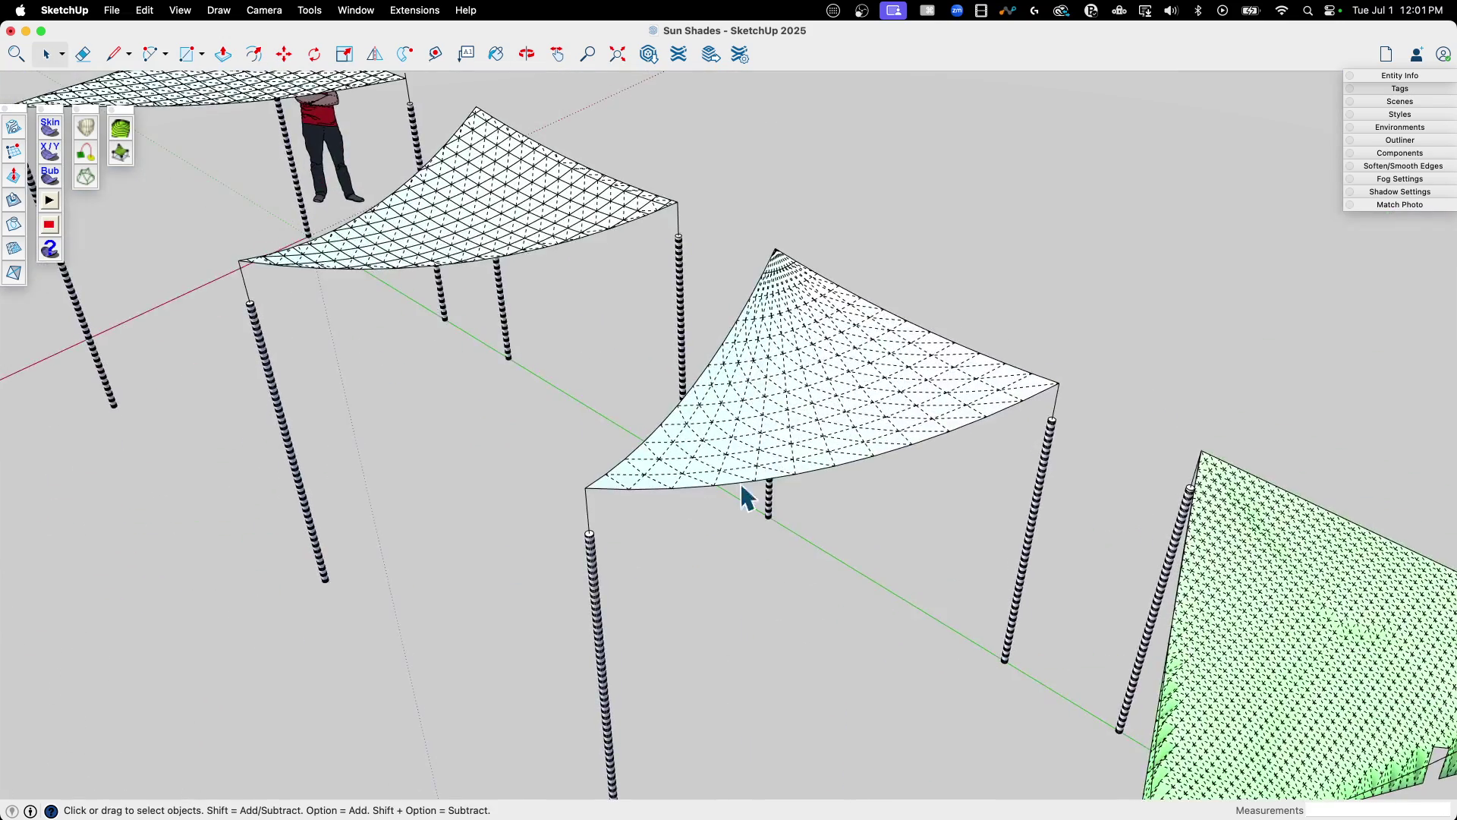
scroll(816, 440, "up", 5)
scroll(1113, 398, "up", 5)
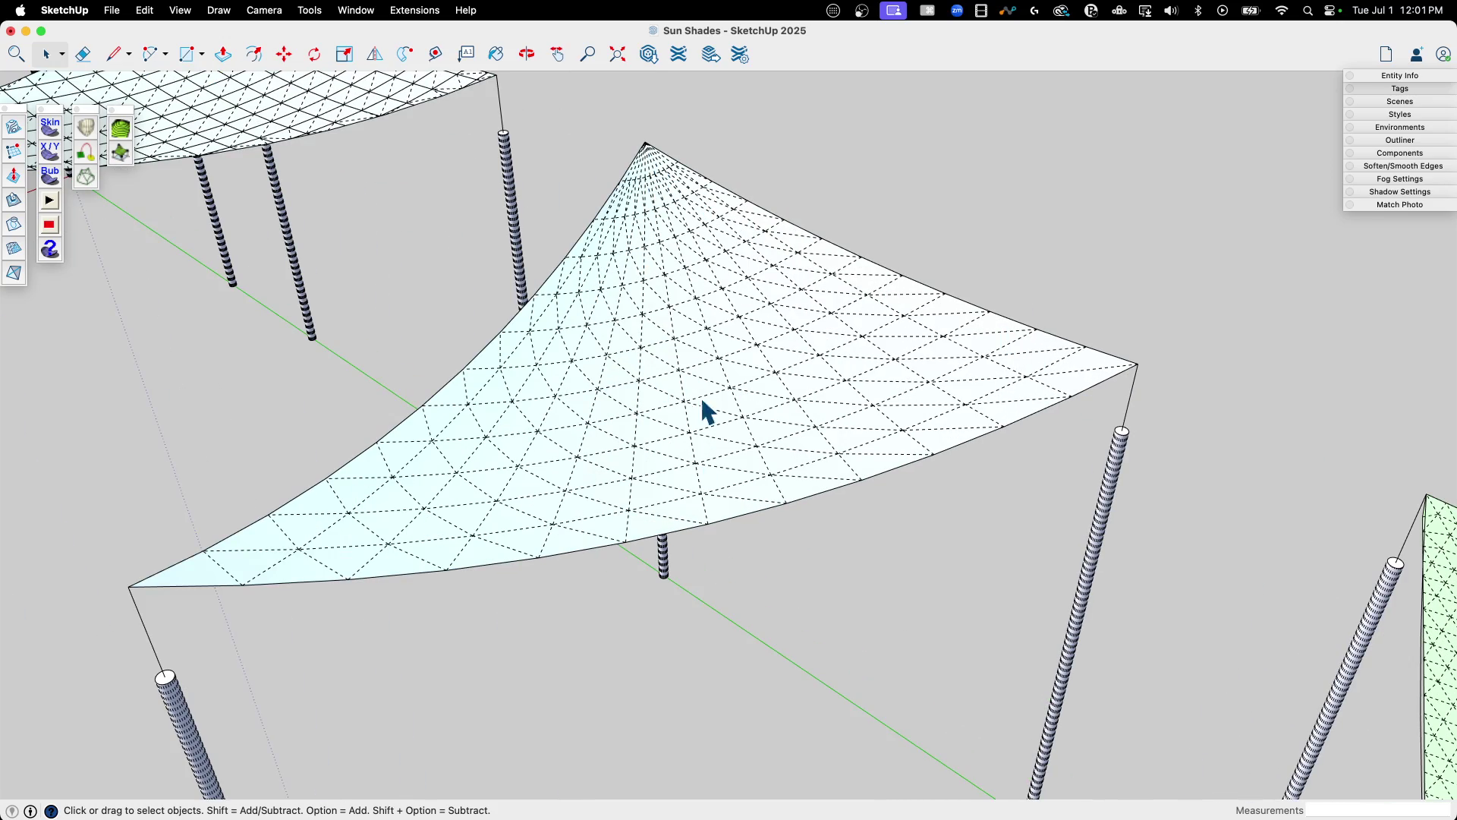
scroll(1155, 293, "down", 10)
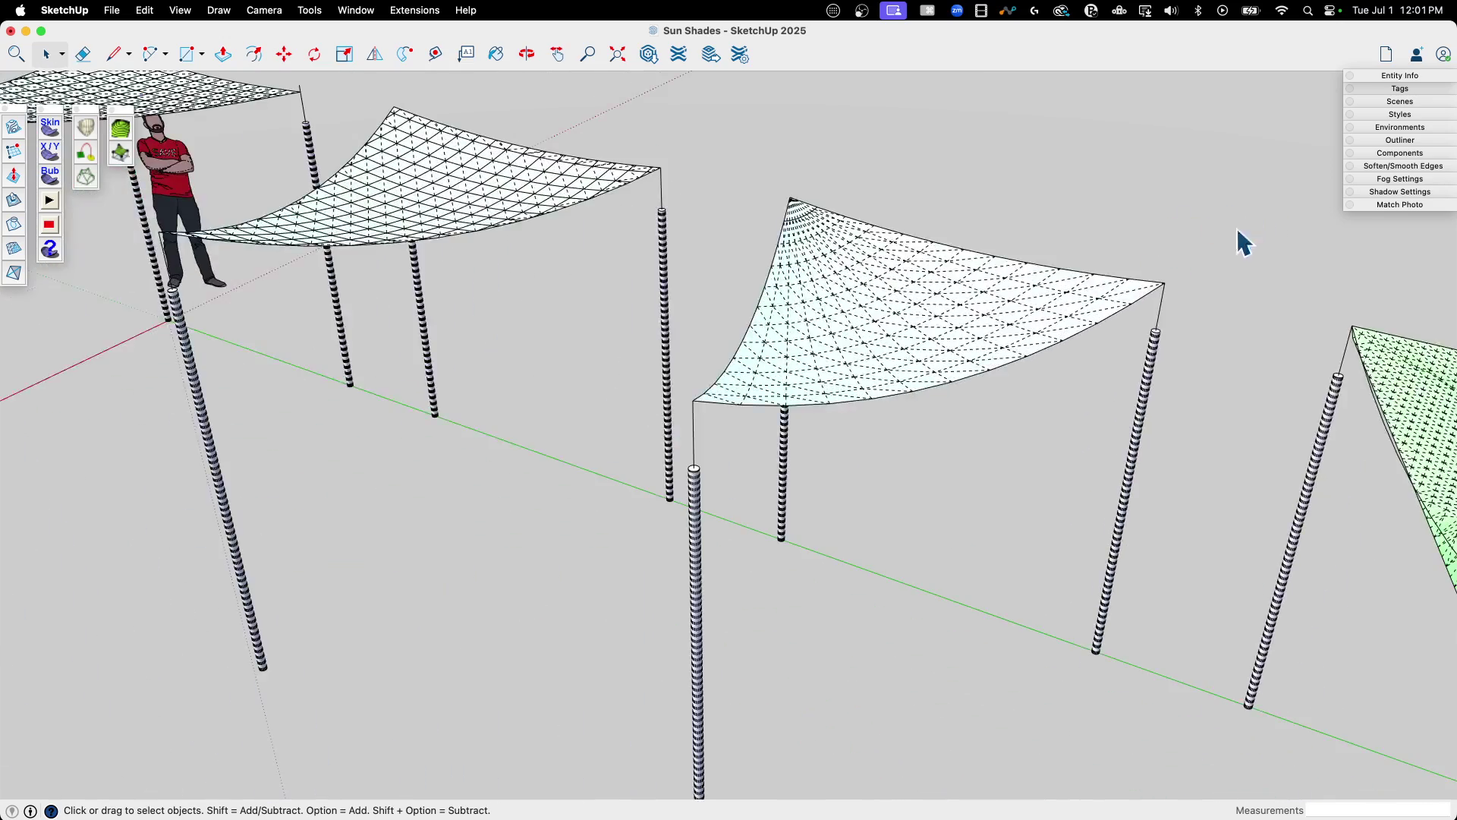
scroll(820, 157, "down", 3)
scroll(820, 158, "down", 3)
middle_click_drag(823, 179, 648, 234)
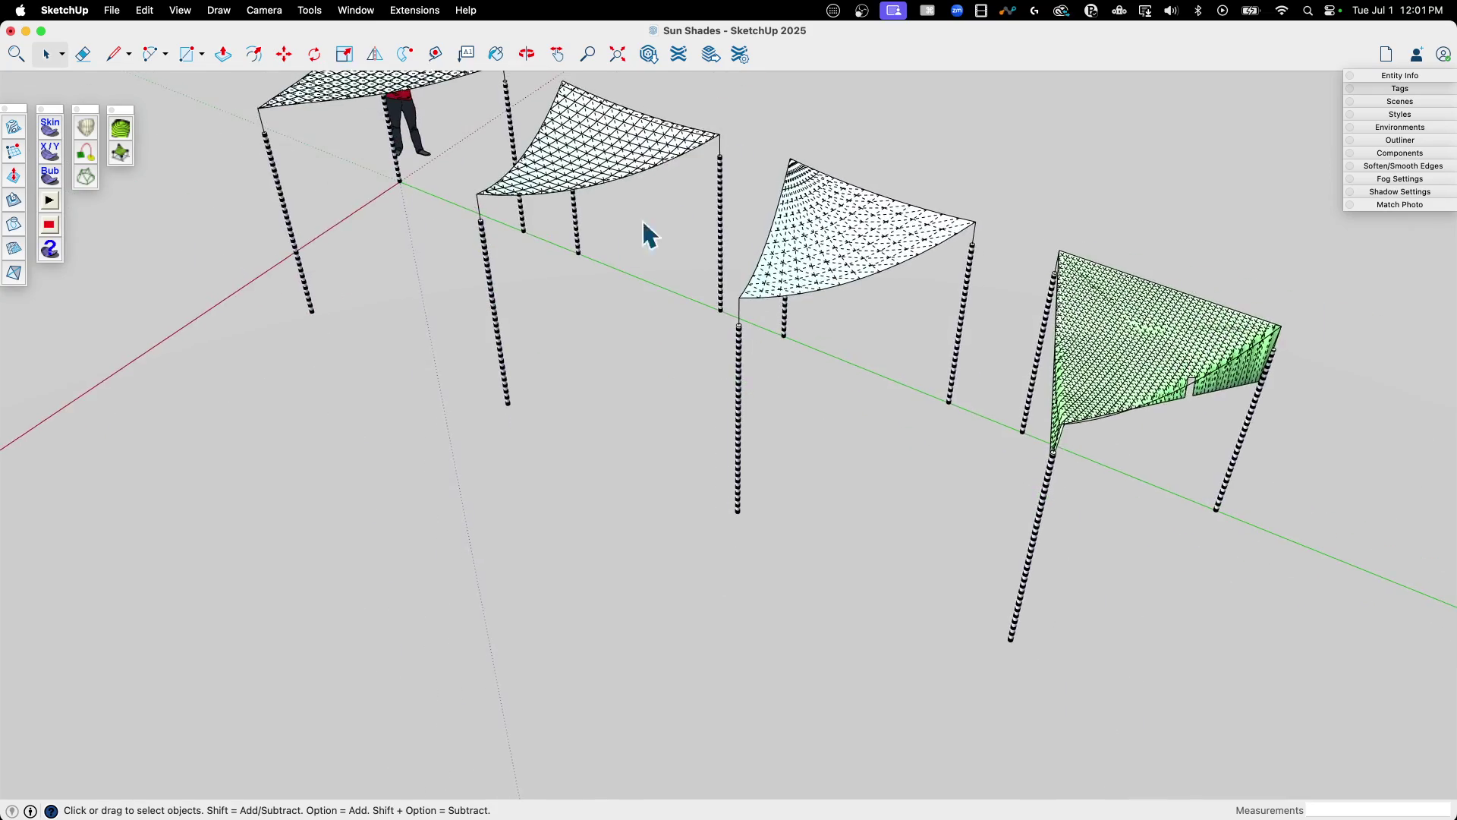
scroll(717, 394, "down", 2)
scroll(901, 413, "down", 3)
scroll(888, 349, "up", 6)
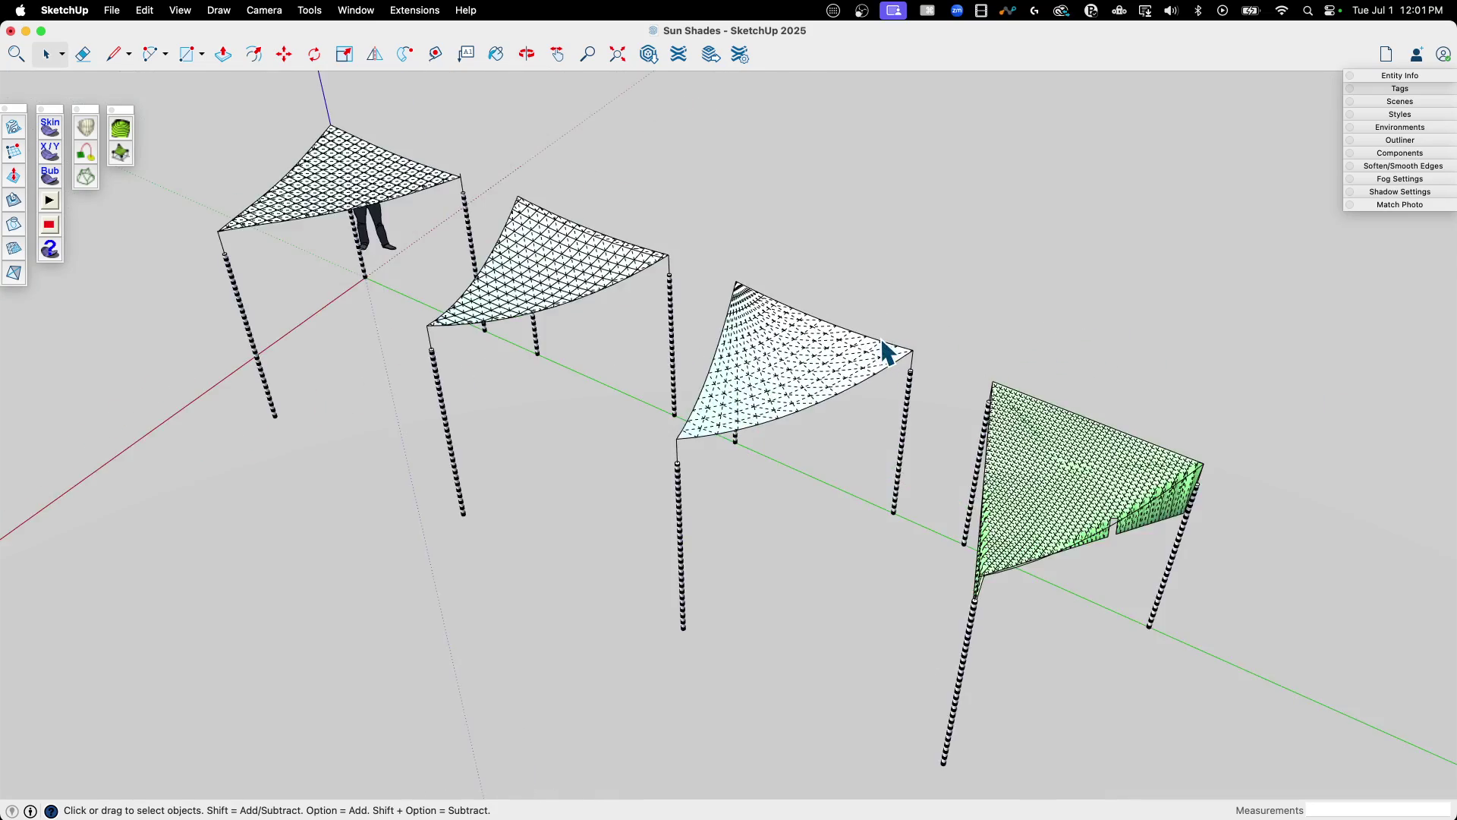
middle_click_drag(876, 389, 816, 456)
scroll(946, 448, "down", 3)
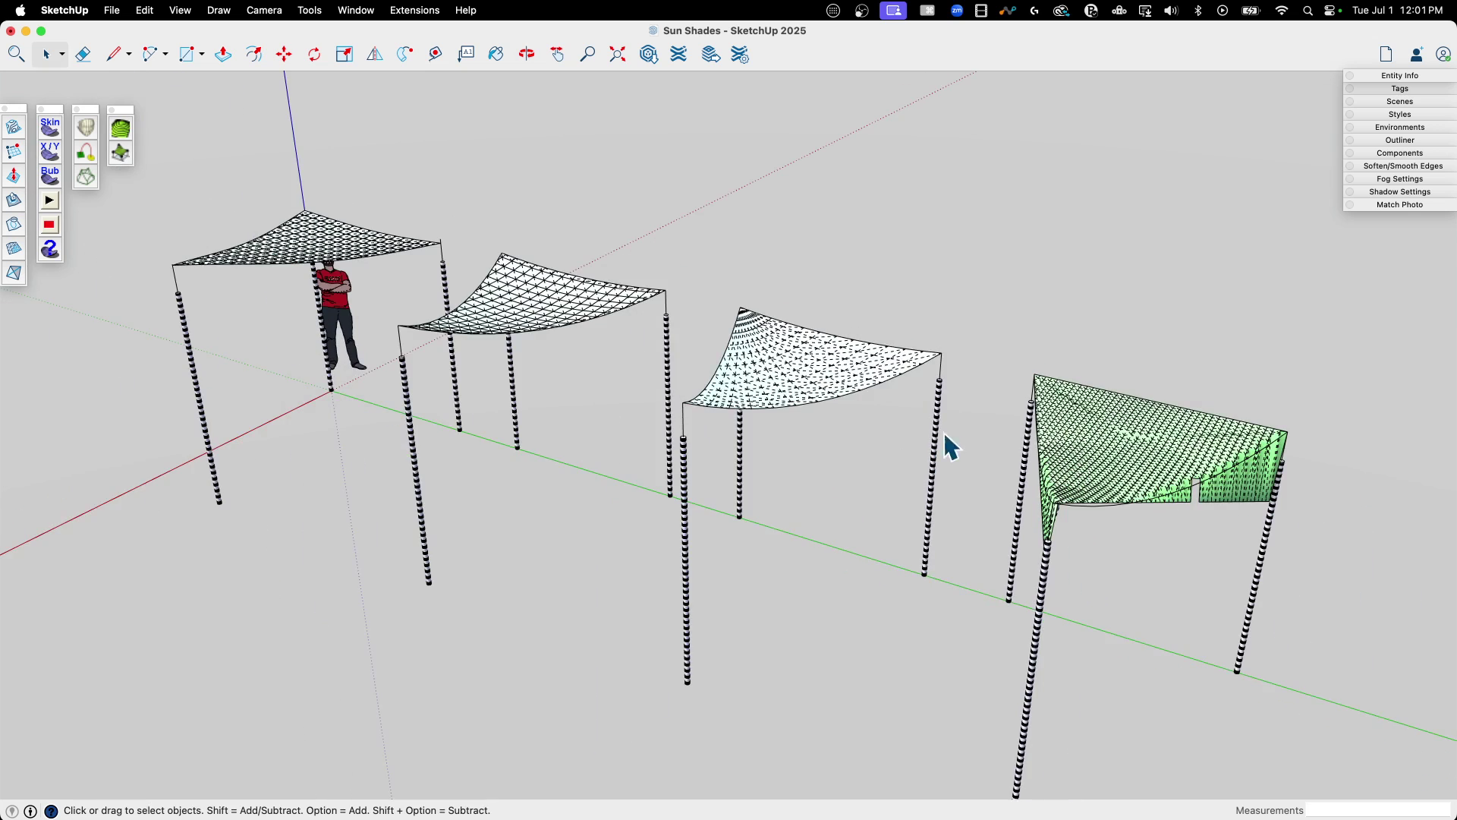
scroll(638, 425, "up", 3)
scroll(835, 395, "down", 2)
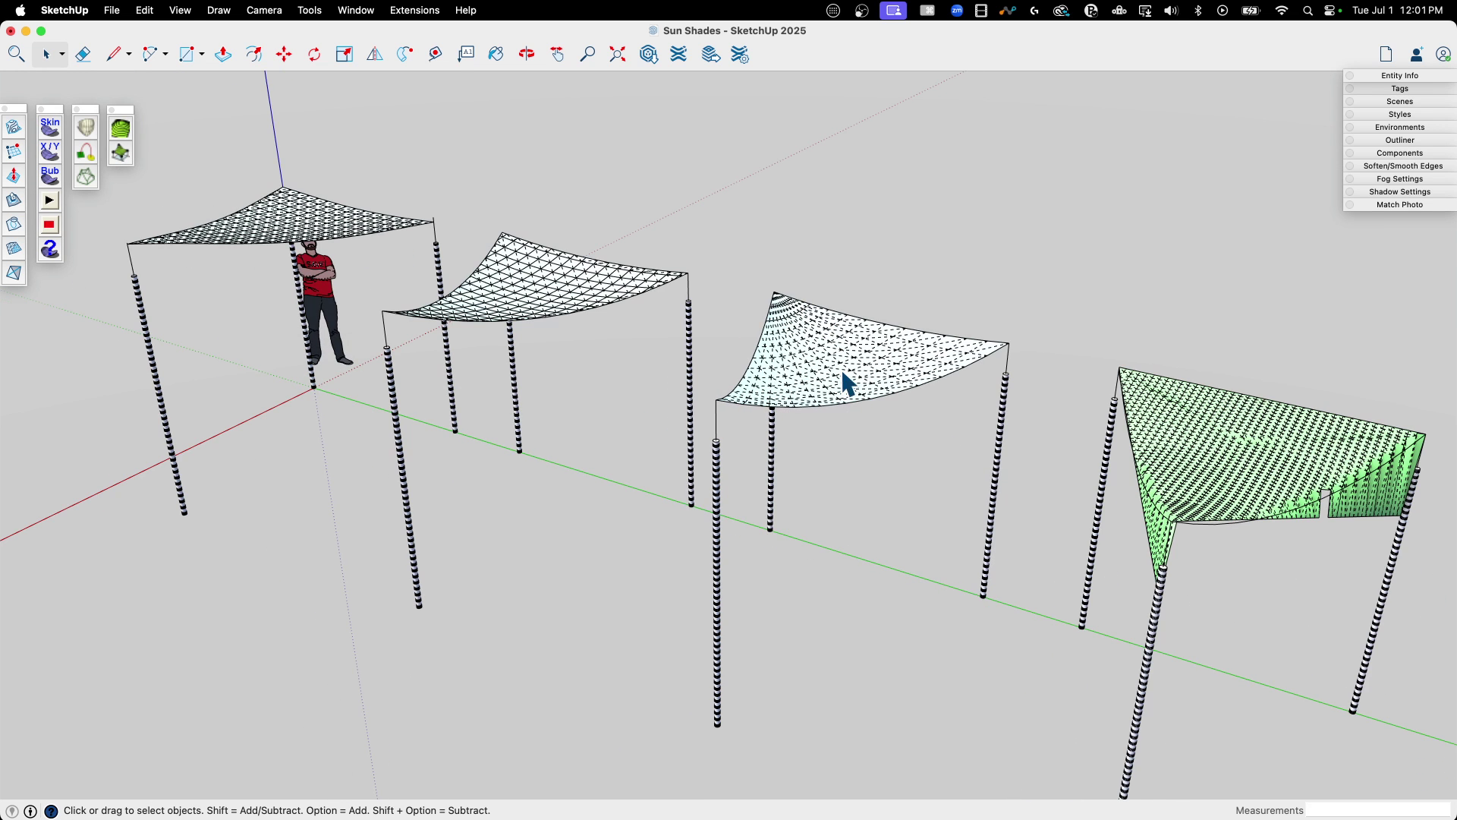